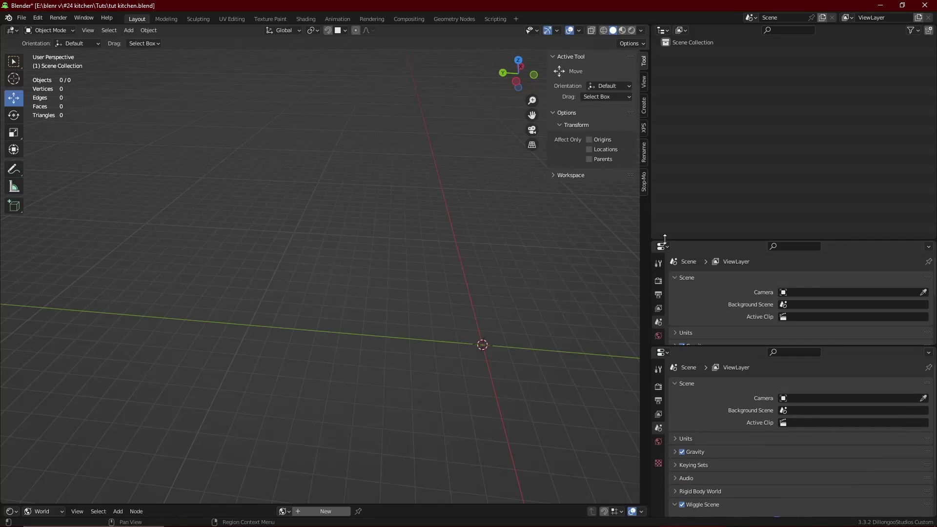
Turn the upper properties area into an Image Editor and open 1141675.jpg from the #24 kitchen folder as reference.
click(661, 247)
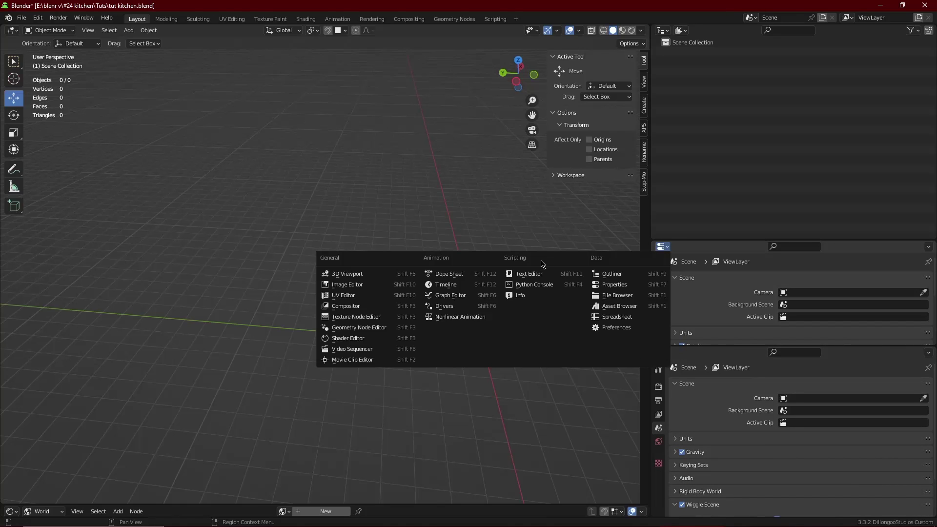
click(398, 286)
click(816, 247)
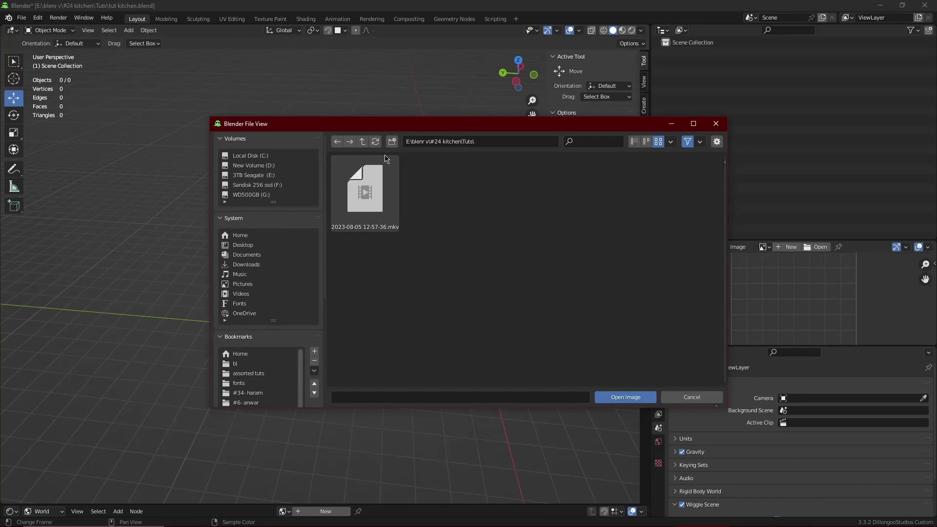
click(363, 142)
click(648, 219)
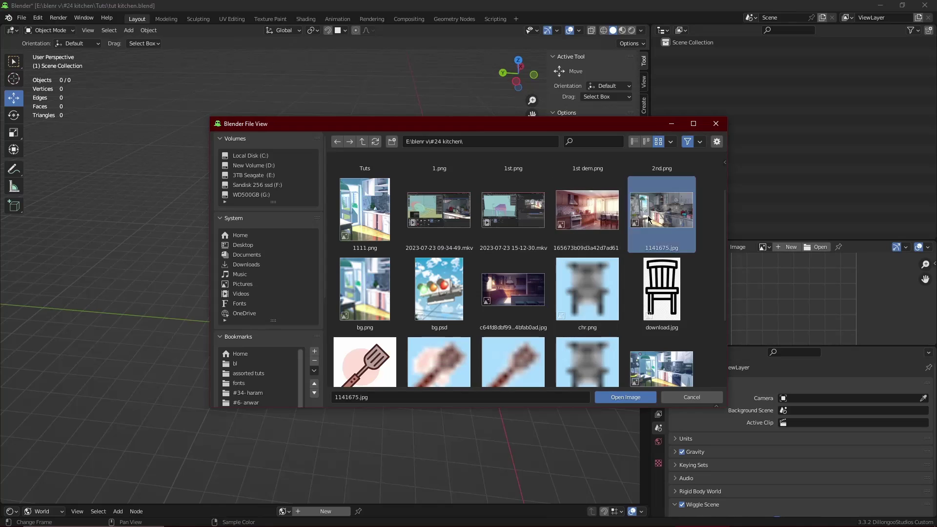
click(632, 397)
Enlarge the reference image area until the whole kitchen picture fits, and save the file.
drag(649, 299, 572, 299)
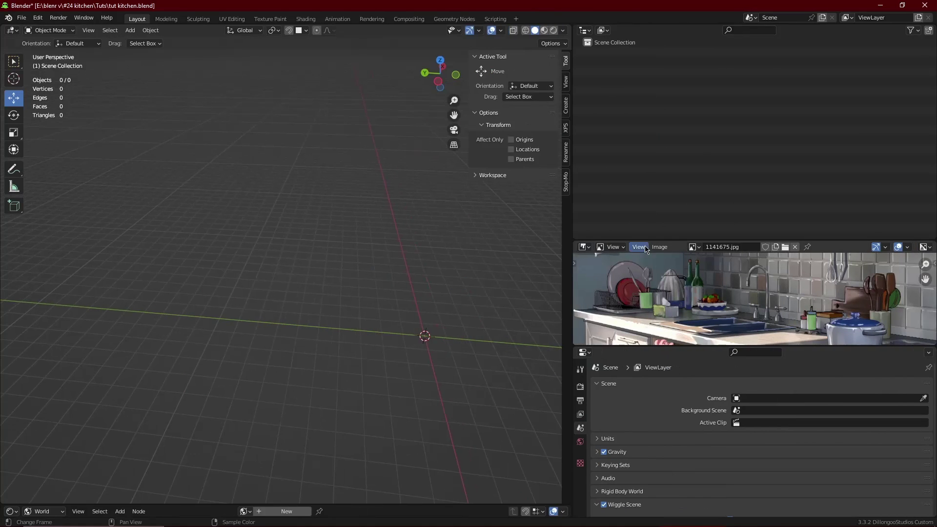
drag(653, 240, 653, 81)
scroll(735, 229, down, 3)
scroll(722, 244, down, 4)
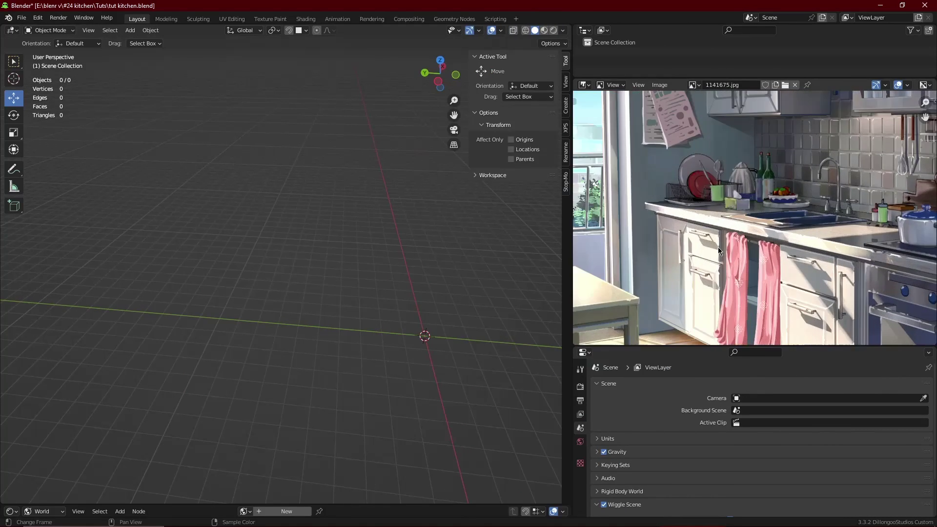
key(ctrl+s)
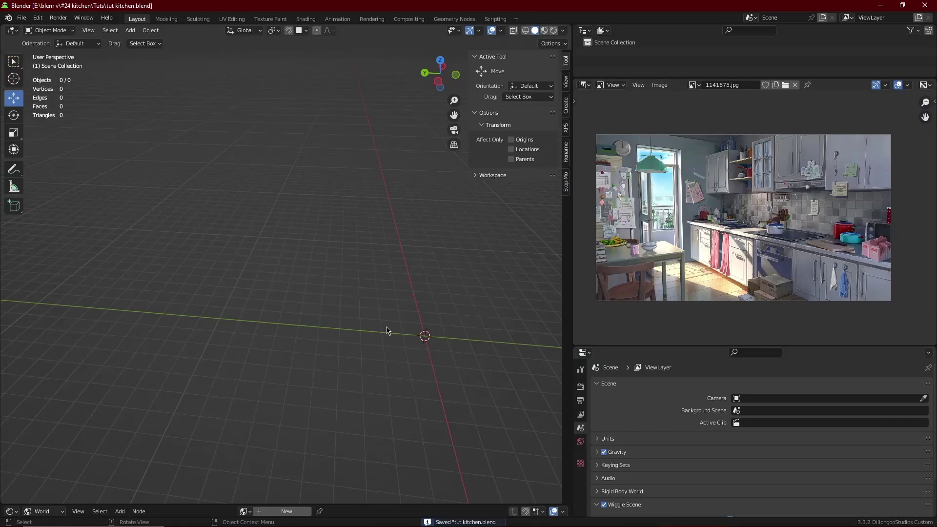
Delete the vertices of the cube's half on one side of its central loop cut, and return to Object Mode.
middle_drag(387, 328, 367, 336)
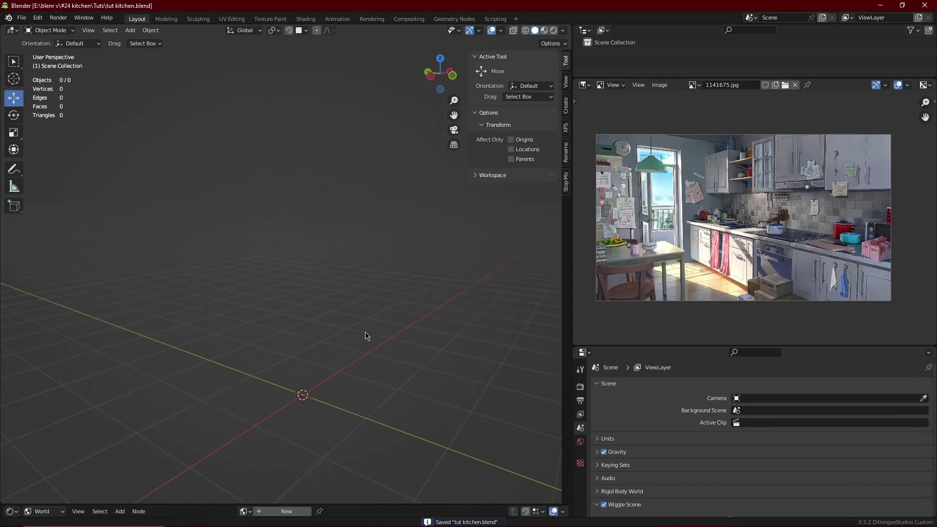
scroll(750, 181, up, 7)
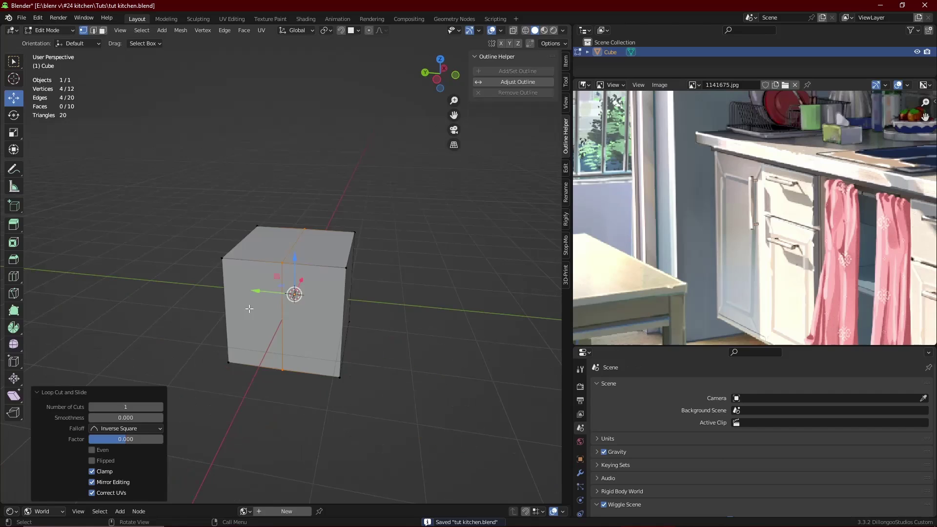
key(Tab)
key(alt+z)
drag(208, 189, 274, 401)
key(x)
click(433, 217)
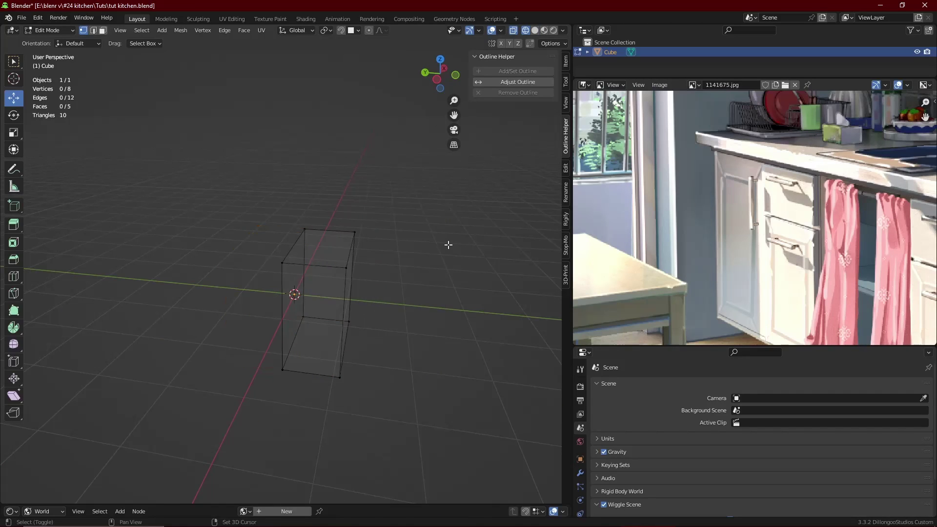
key(alt+z)
key(Tab)
Add a Mirror modifier to the half cube that mirrors it along the Y axis only.
click(580, 473)
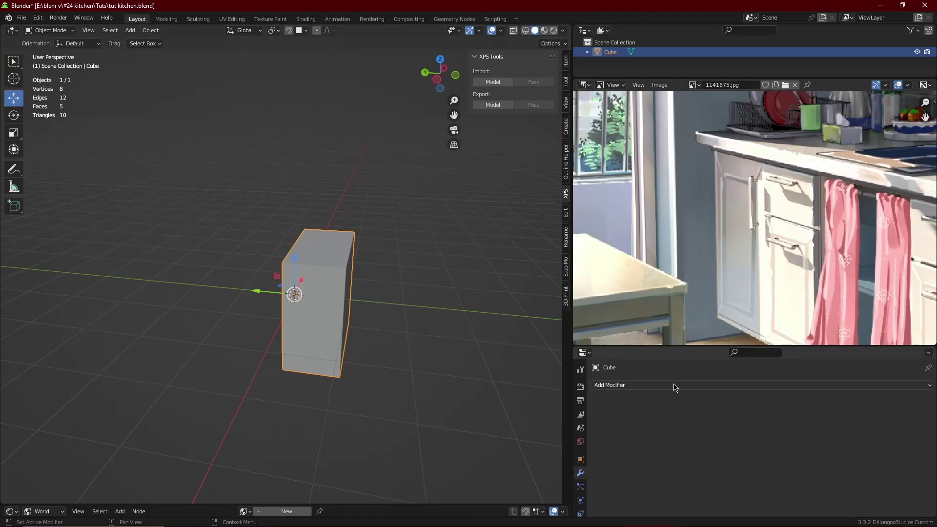
click(675, 385)
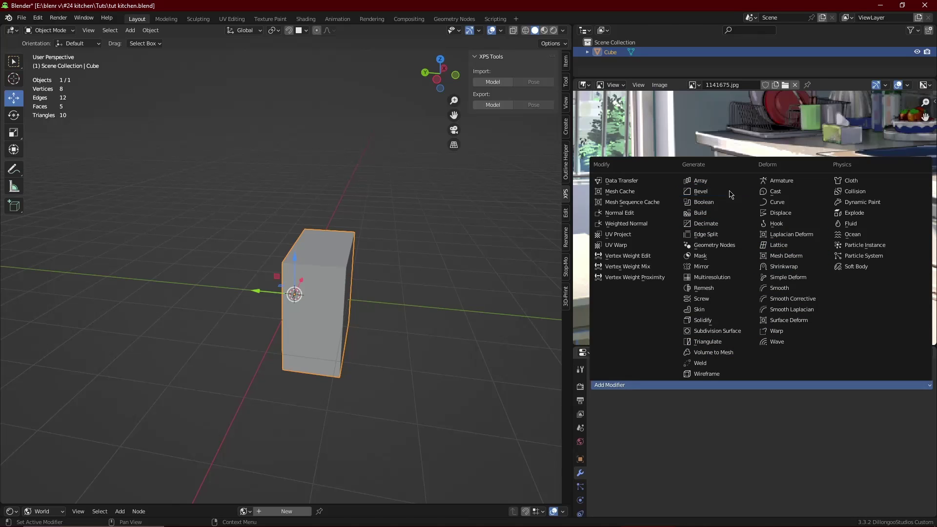
click(702, 267)
click(822, 416)
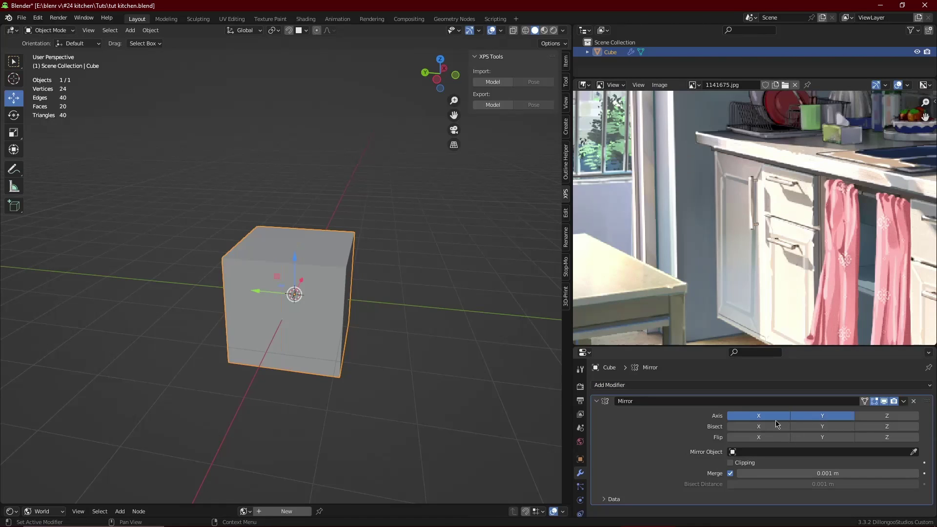
click(597, 401)
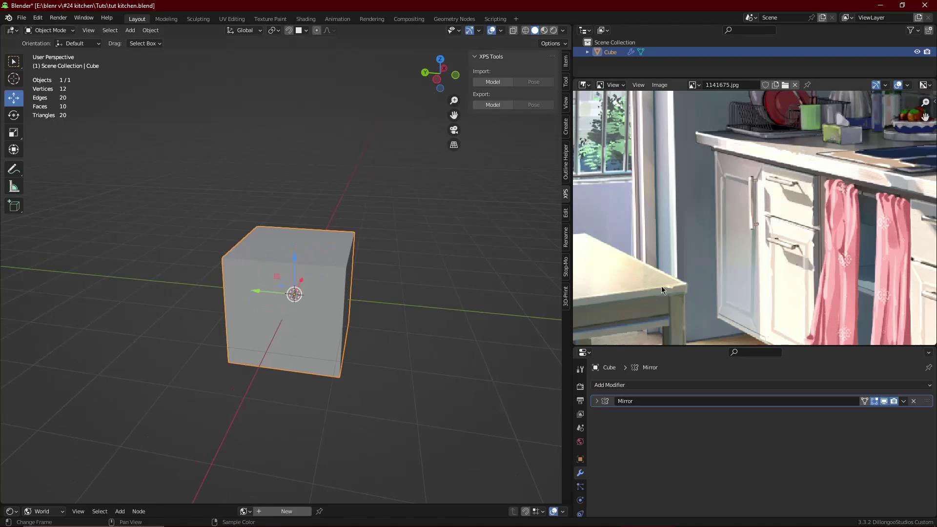
Raise the cube's top face along Z to make the block as tall as a cabinet.
middle_drag(757, 224, 754, 217)
mouse_move(425, 337)
middle_down()
mouse_move(360, 320)
mouse_move(412, 332)
middle_up()
scroll(360, 320, down, 2)
key(Tab)
key(3)
click(334, 308)
drag(330, 282, 335, 232)
Add a vertical loop cut to the block's front and slide it close to the outer edge.
click(317, 322)
scroll(316, 327, up, 3)
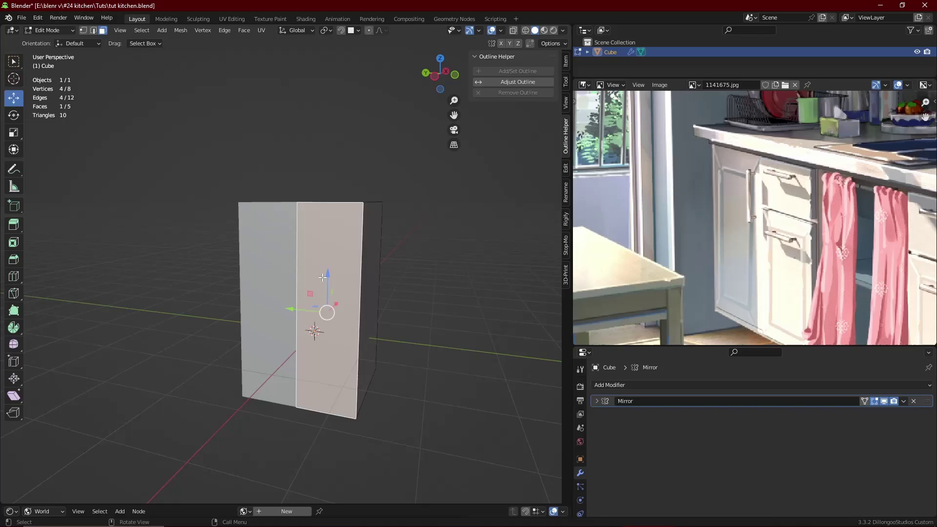
key(ctrl+r)
click(337, 202)
click(361, 206)
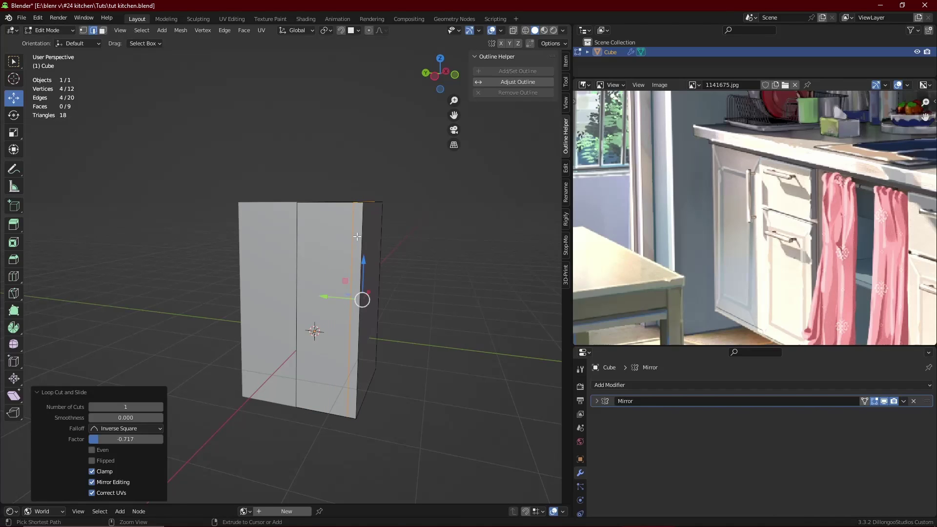
Add a horizontal loop cut, bevel it into two loops near the block's top and bottom, and save the file.
key(ctrl+r)
click(378, 276)
right_click(379, 276)
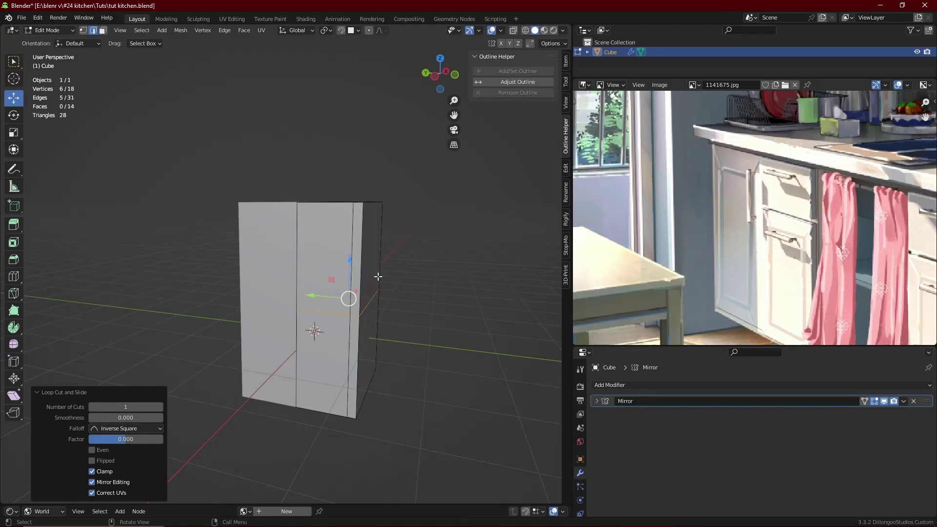
key(ctrl+b)
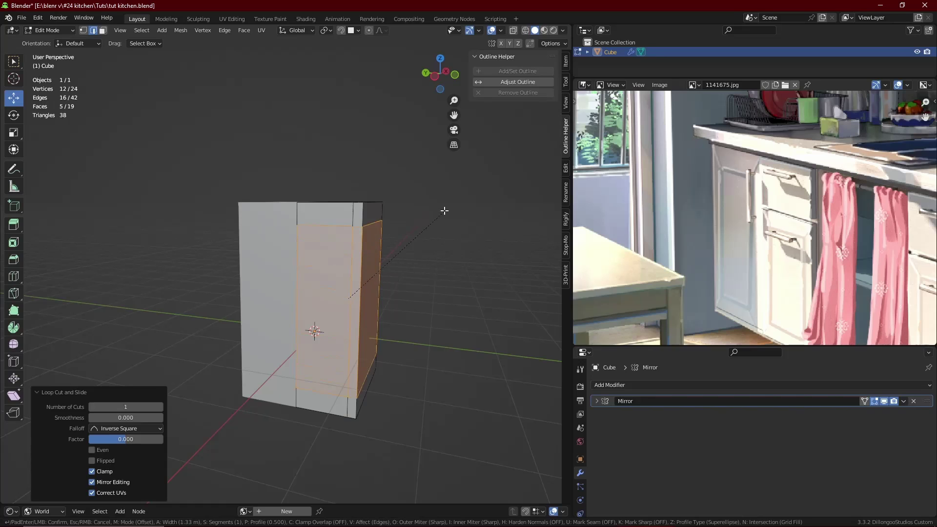
click(447, 198)
key(3)
click(337, 273)
key(ctrl+s)
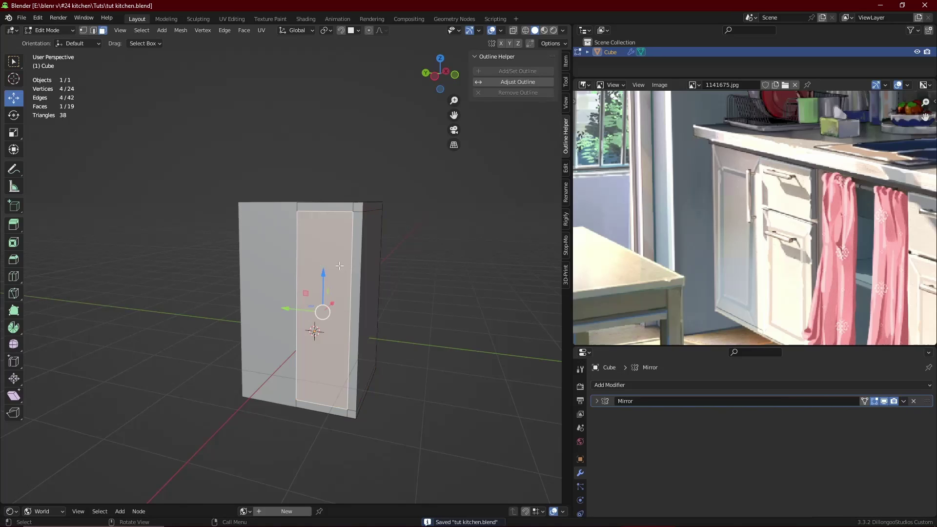
Lower the upper horizontal edge loop slightly, raise the lower one about 0.22 m along Z, and save the file.
shift+middle_drag(395, 239, 385, 253)
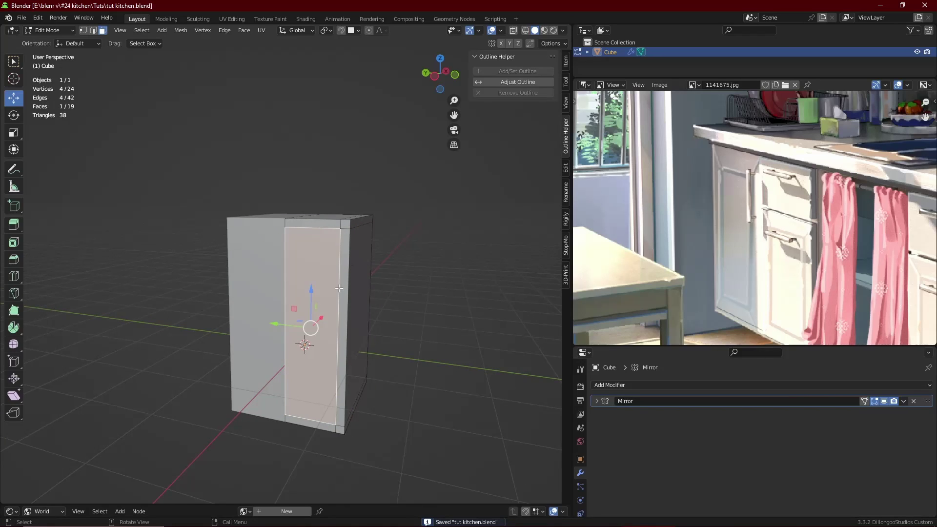
key(2)
alt+click(337, 229)
drag(341, 191, 340, 204)
click(340, 203)
alt+click(314, 419)
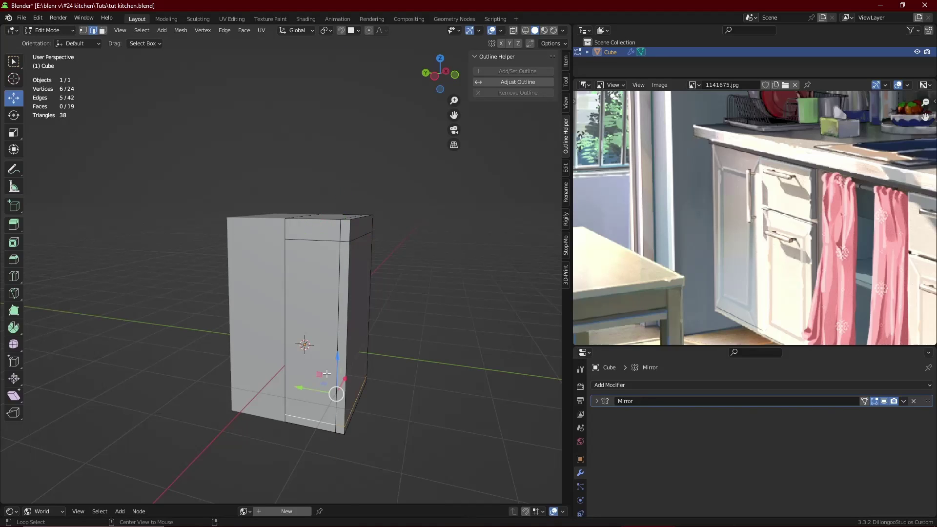
key(g)
key(z)
drag(338, 358, 337, 358)
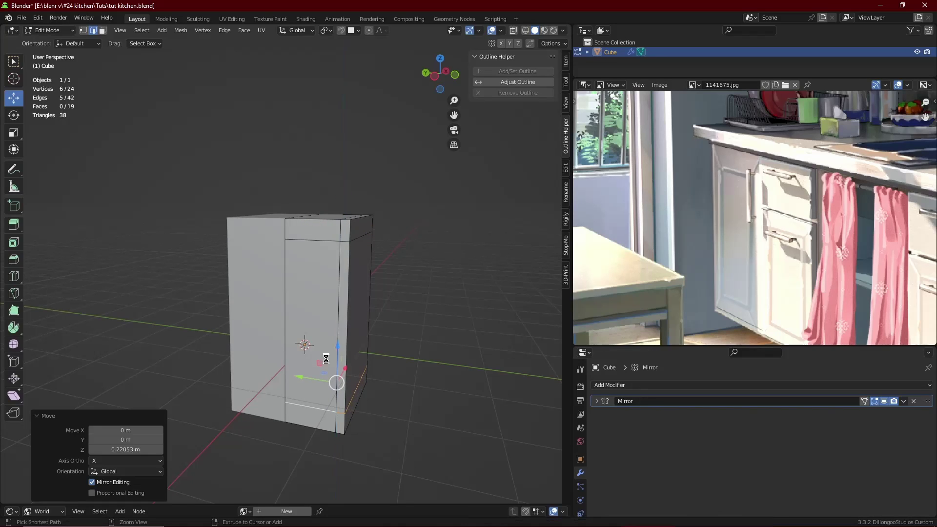
key(ctrl+s)
Extrude the front door face outward by about 0.04 m and save the file.
key(3)
click(324, 343)
middle_drag(353, 276, 348, 305)
key(e)
click(348, 307)
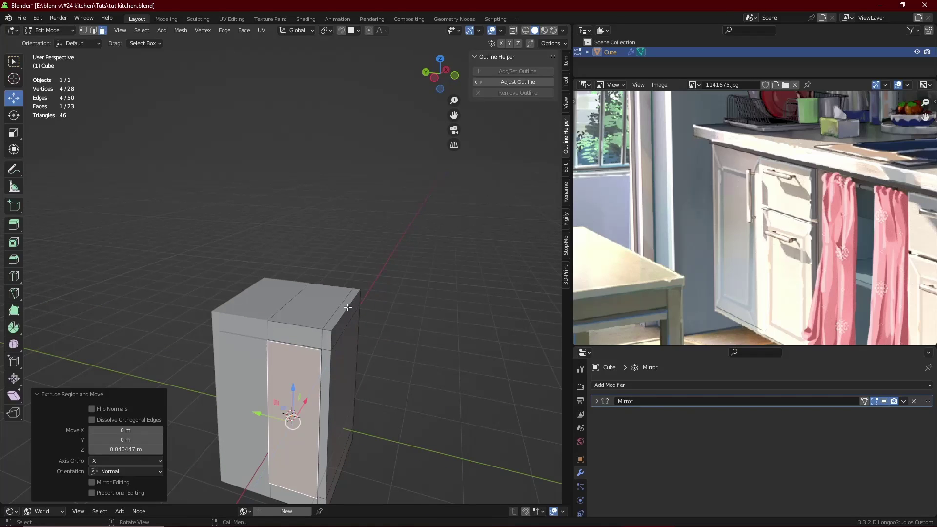
middle_drag(351, 358, 356, 351)
scroll(359, 351, up, 3)
key(ctrl+s)
Add a horizontal loop cut through the door and bevel it 1.3 m wide to form the door's upper and lower borders.
shift+scroll(375, 352, down, 1)
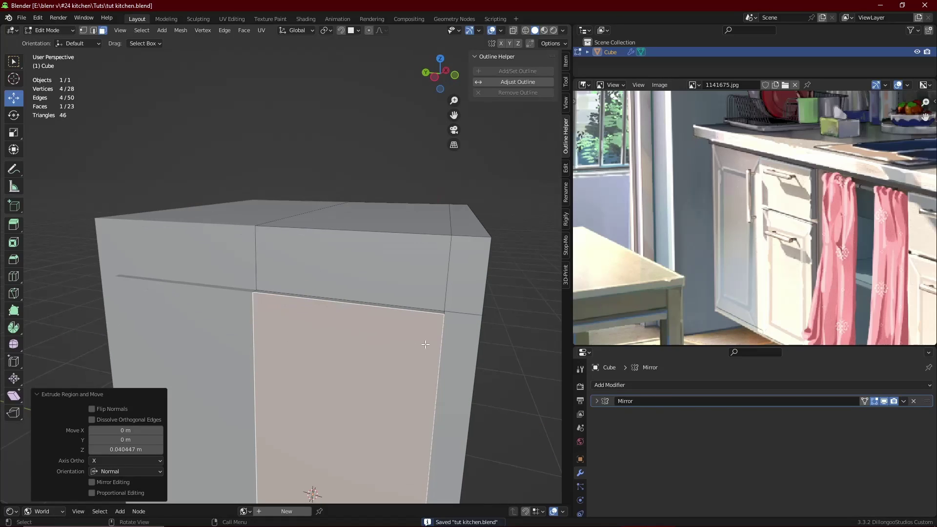
key(ctrl+r)
click(439, 342)
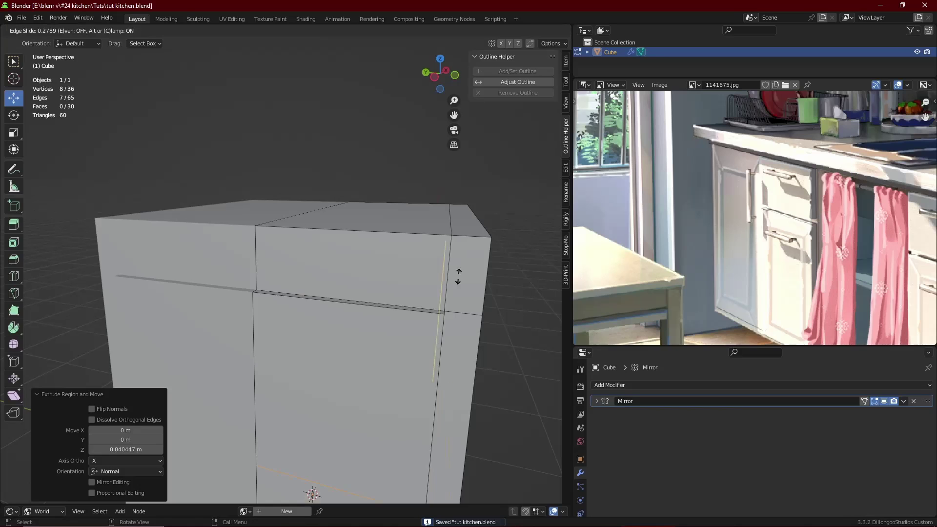
right_click(466, 242)
scroll(466, 241, down, 5)
key(ctrl+b)
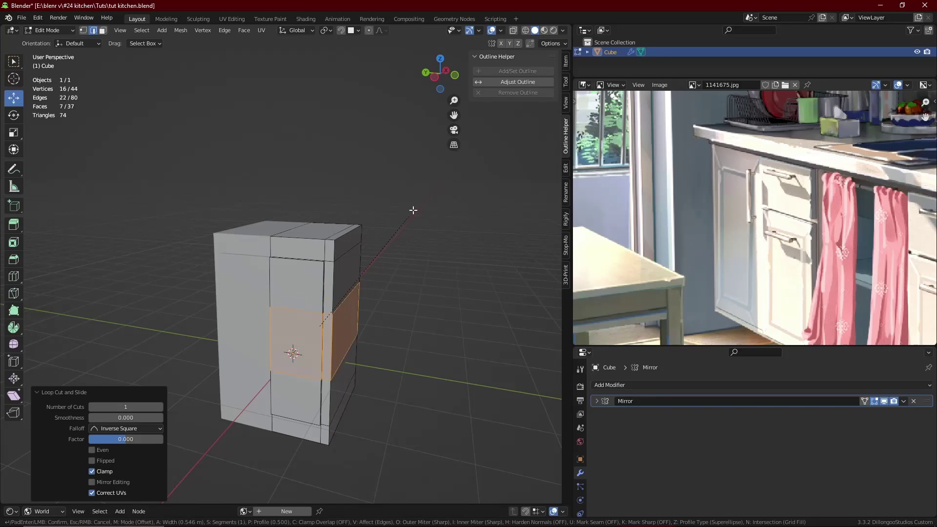
click(427, 176)
Add a vertical loop to the door and slide it near the door's outer edge to form the side border.
alt+click(306, 245)
key(g)
key(g)
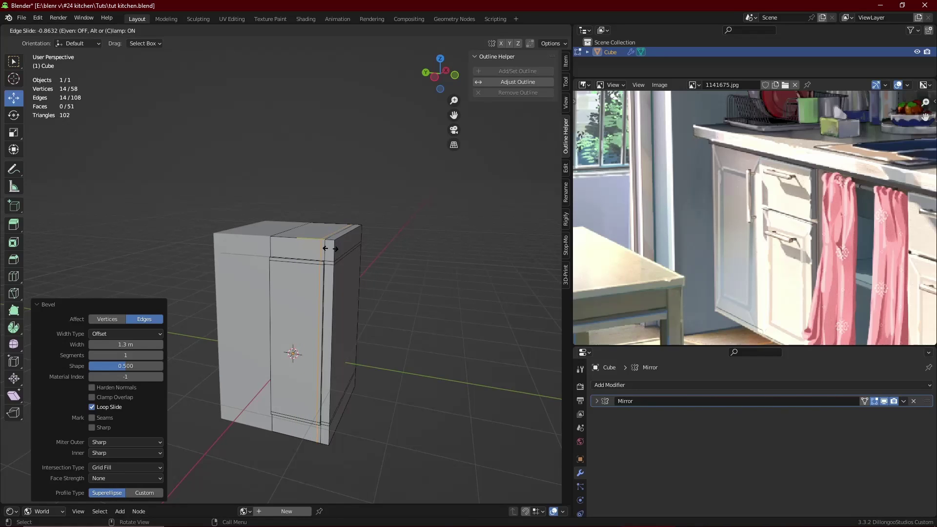
click(330, 248)
Extrude the door's inner face about 0.033 m inward to make a recessed panel.
scroll(312, 293, up, 5)
click(368, 361)
key(e)
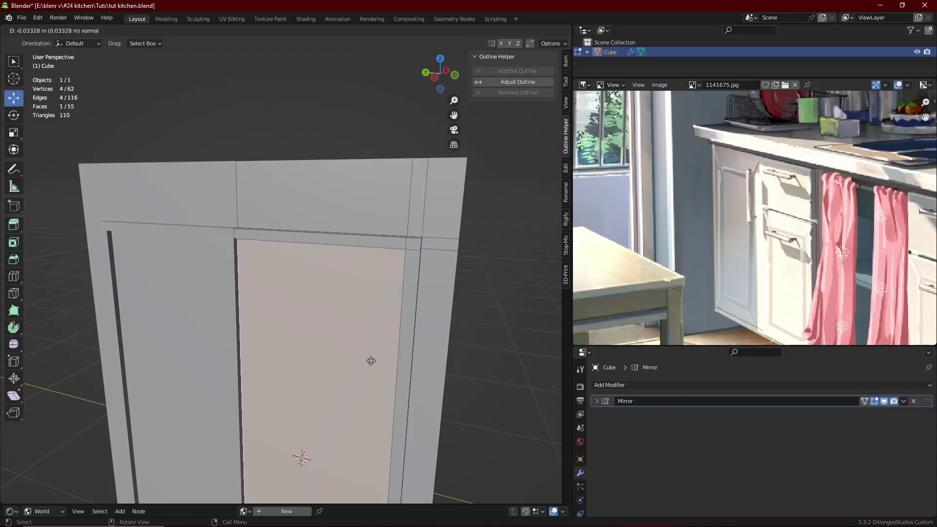
click(370, 360)
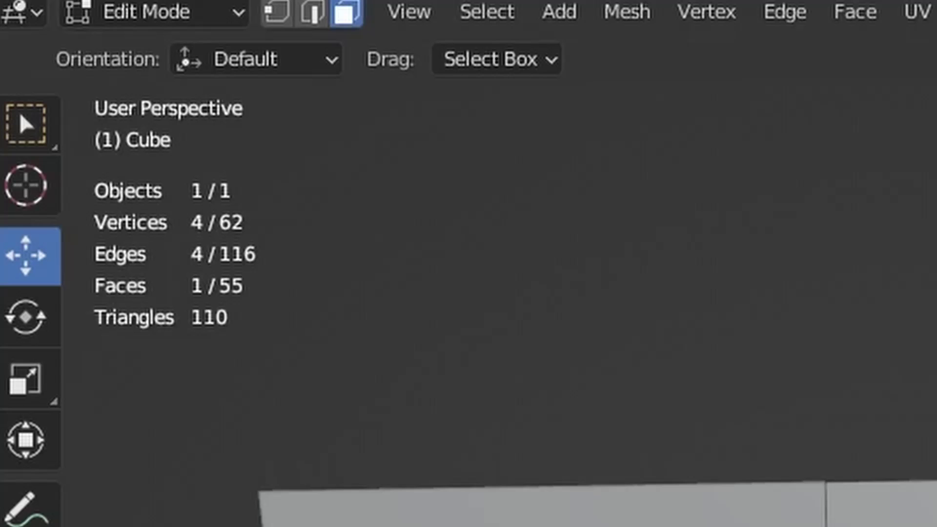
Delete the narrow side face that the inward extrusion left at the door's centre seam.
key(x)
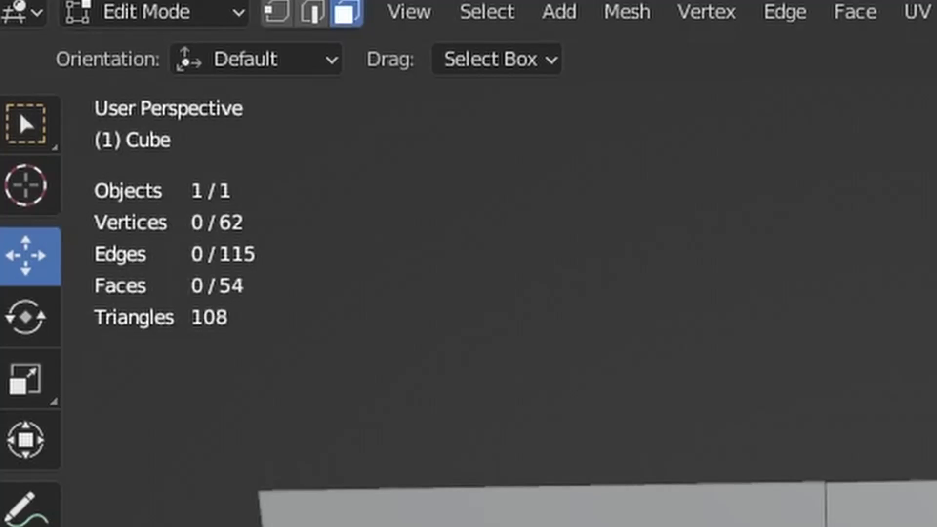
key(Tab)
key(Tab)
scroll(595, 505, down, 2)
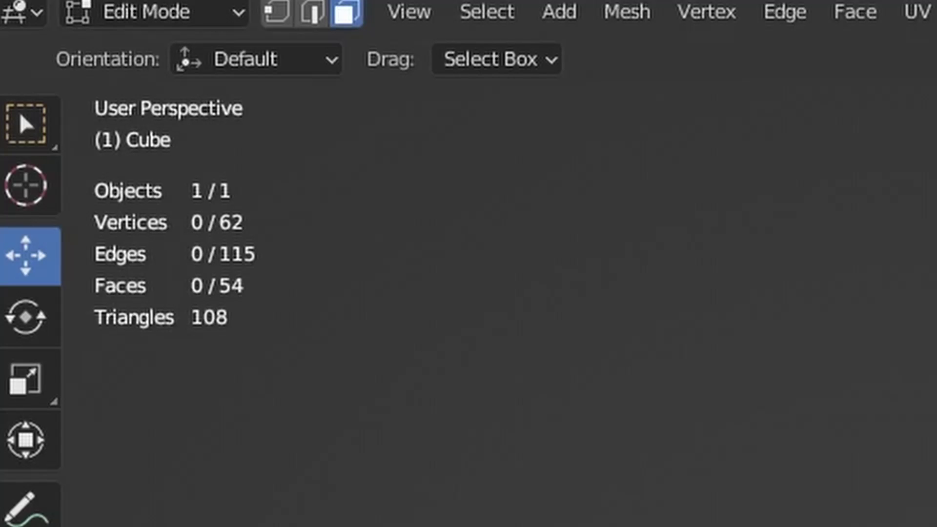
scroll(497, 500, up, 1)
click(253, 311)
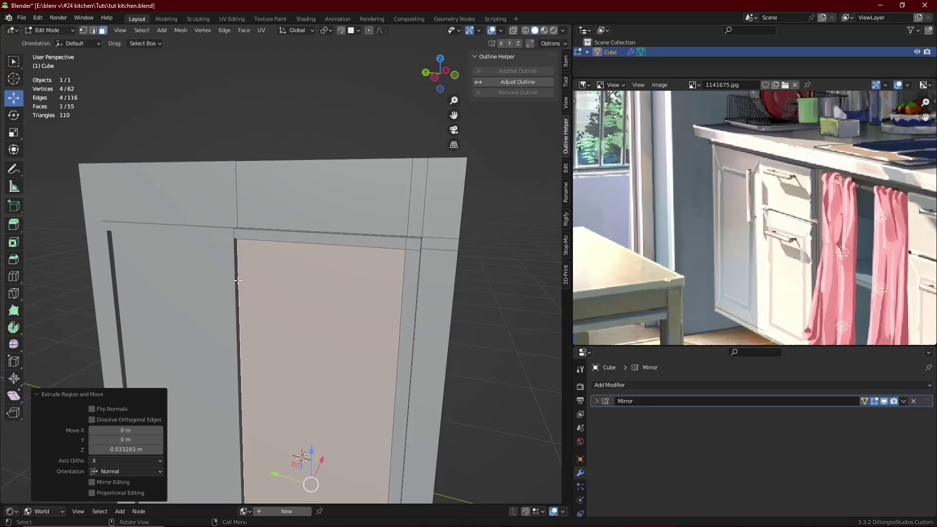
click(237, 280)
key(x)
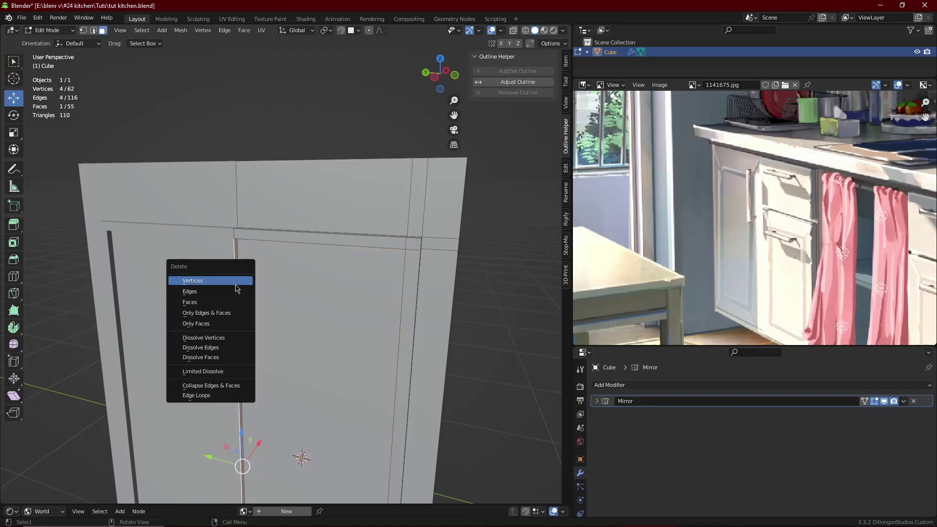
click(239, 302)
key(Tab)
key(Tab)
Delete the remaining thin strip face along the door's centre seam and leave Edit Mode.
middle_drag(264, 305, 115, 267)
click(134, 254)
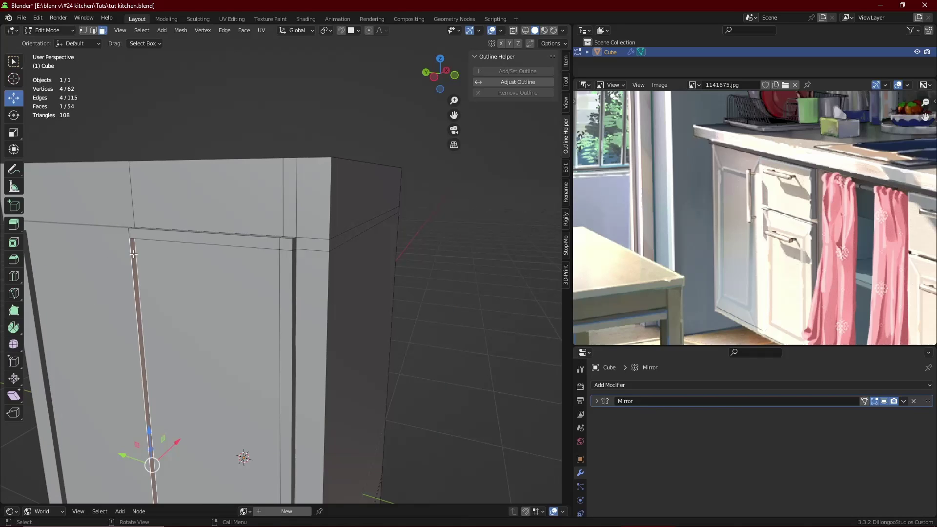
key(x)
click(187, 287)
key(Tab)
Deselect the cabinet, switch the solid viewport shading to a brighter lighting, and turn on cavity edge highlighting.
scroll(138, 287, down, 4)
click(477, 301)
scroll(360, 300, down, 2)
middle_drag(360, 300, 337, 317)
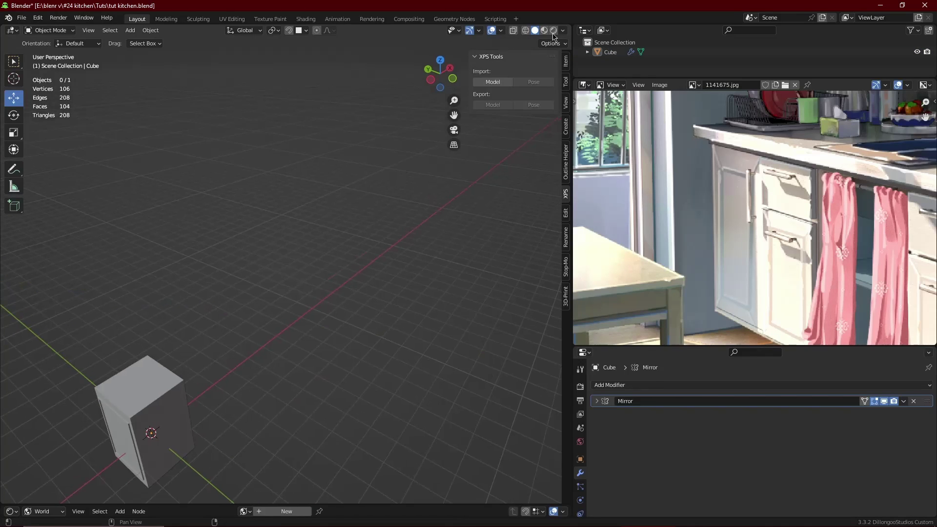
click(563, 30)
click(555, 97)
click(610, 131)
click(506, 249)
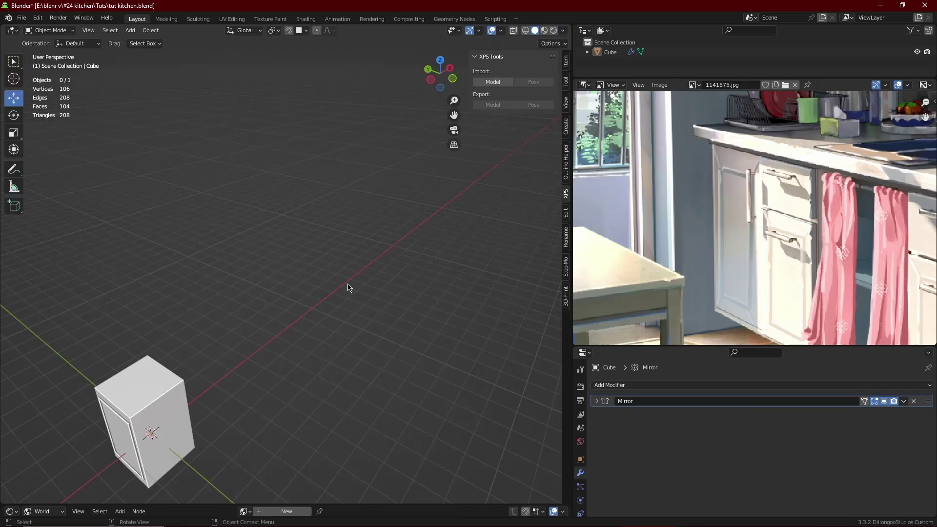
Hide the viewport overlays for a clean view of the cabinet and save the file.
scroll(365, 267, up, 1)
middle_drag(347, 285, 372, 265)
click(491, 31)
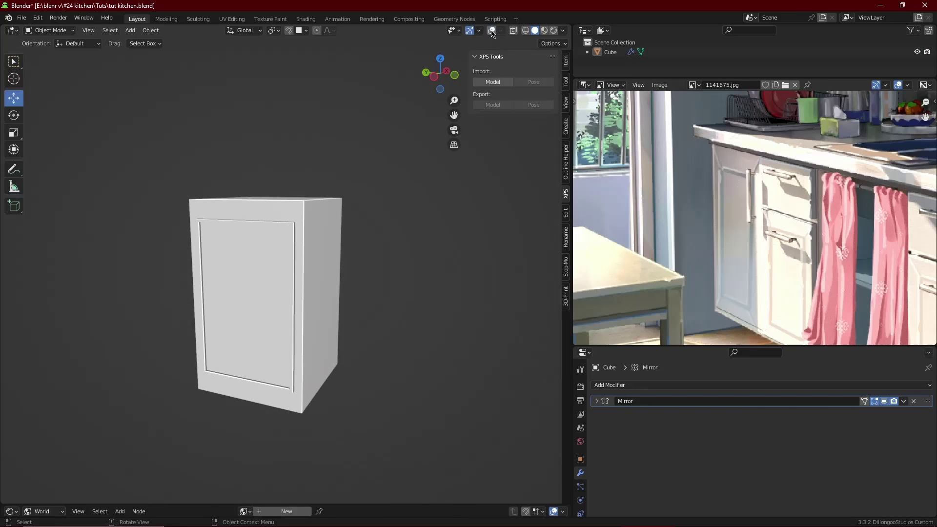
key(ctrl+s)
Open the cabinet mesh in Edit Mode and turn the viewport overlays back on.
click(318, 281)
key(Tab)
shift+middle_drag(400, 305, 423, 329)
click(491, 30)
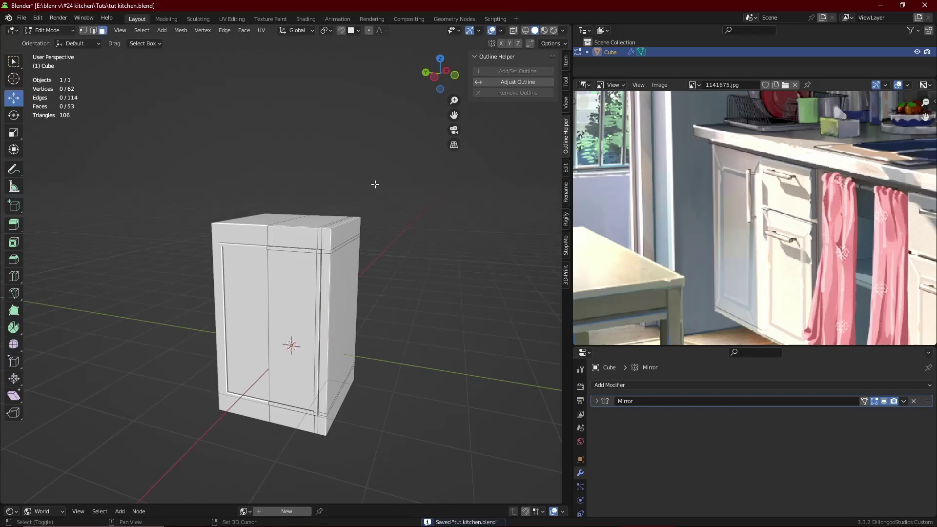
Narrow the cabinet slightly by moving all side vertices except the centre seam inward along Y, and leave Edit Mode.
key(shift+z)
key(1)
drag(416, 171, 306, 471)
middle_drag(319, 257, 324, 260)
shift+middle_drag(323, 260, 361, 304)
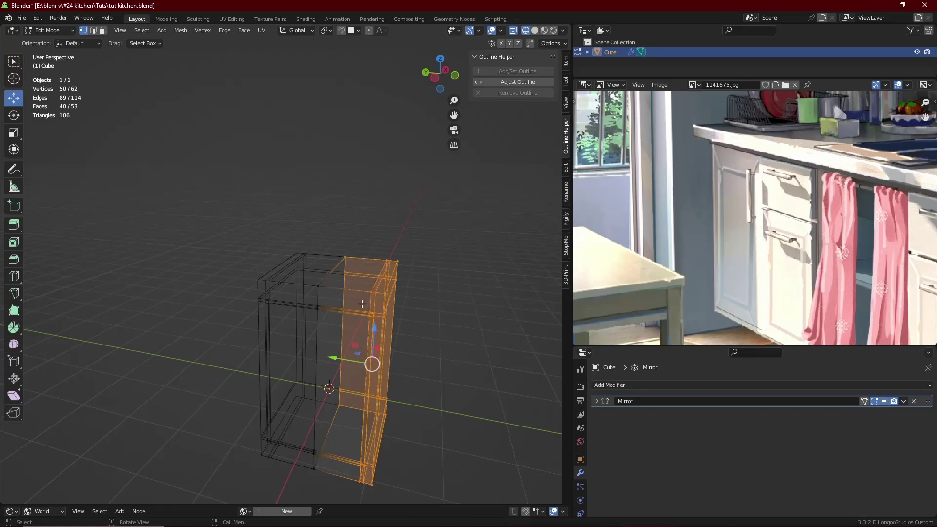
key(c)
middle_drag(347, 253, 334, 401)
right_click(342, 351)
key(shift+z)
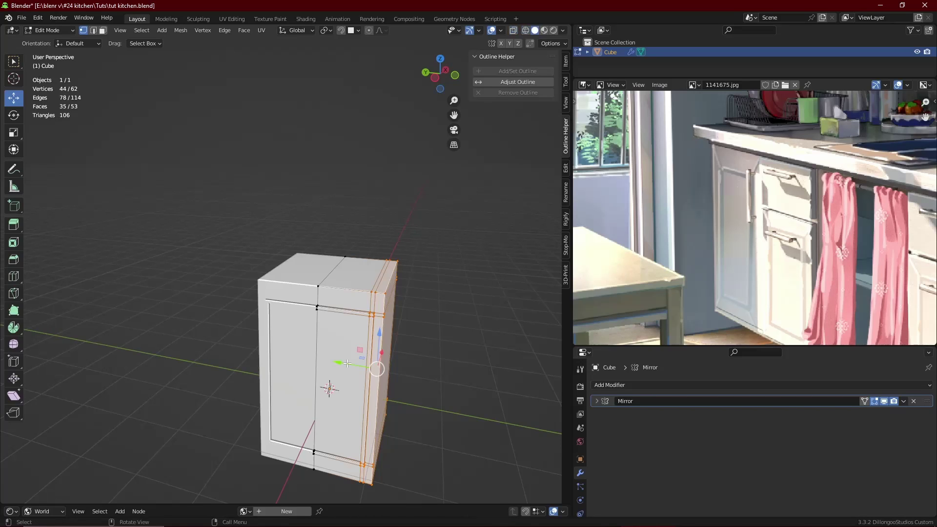
drag(345, 363, 335, 362)
key(Tab)
click(212, 313)
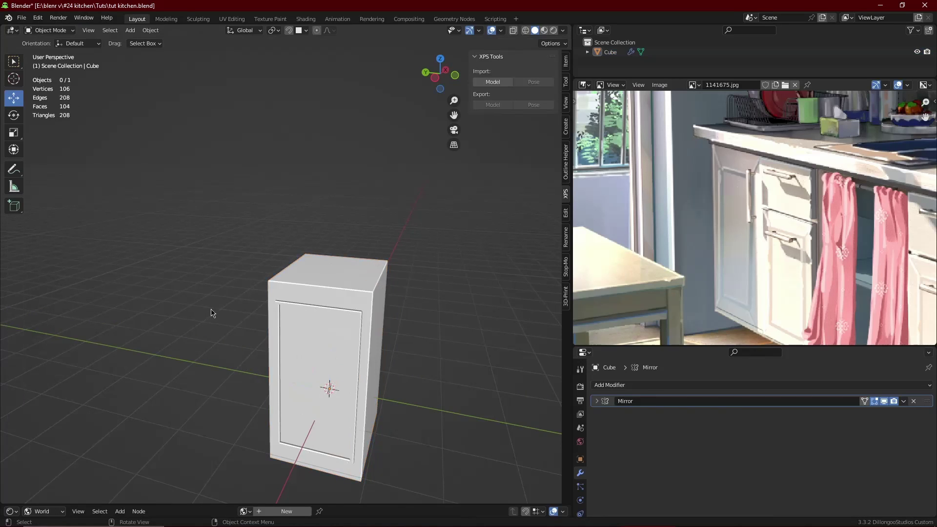
Box-select the cabinet's upper vertices in wireframe display, leave Edit Mode, and save the file.
scroll(212, 312, down, 4)
mouse_move(255, 321)
middle_down()
mouse_move(266, 301)
mouse_move(259, 313)
middle_up()
click(291, 254)
key(Tab)
key(shift+z)
drag(380, 156, 252, 224)
key(shift+z)
key(Tab)
click(397, 268)
key(ctrl+s)
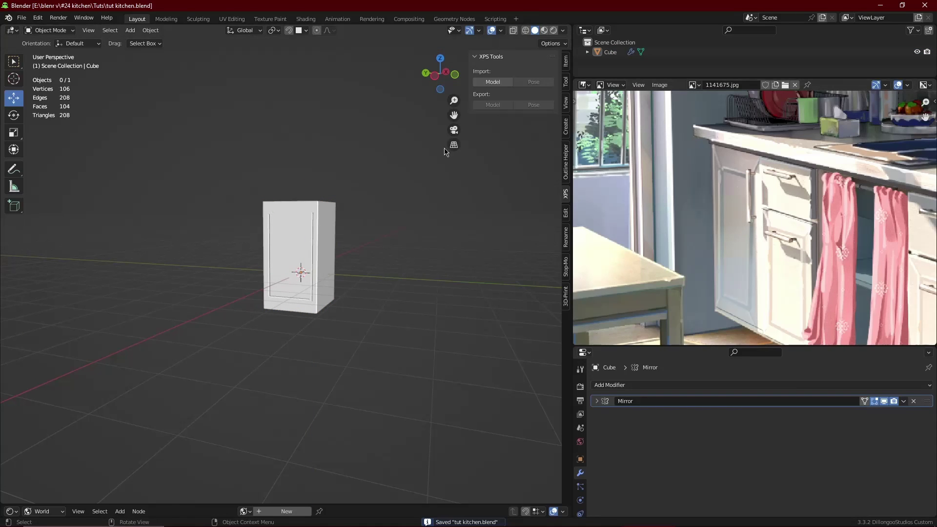
Duplicate the narrow vertical front face beside the door panel and offset it slightly outward along X.
scroll(233, 174, up, 3)
middle_drag(237, 178, 244, 192)
shift+middle_drag(280, 131, 243, 195)
click(275, 301)
key(Tab)
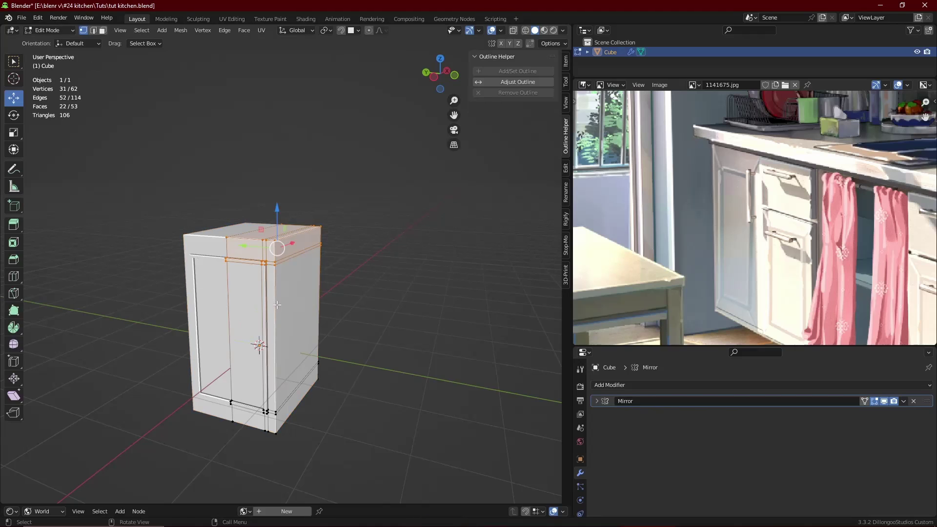
key(3)
click(275, 305)
key(shift+d)
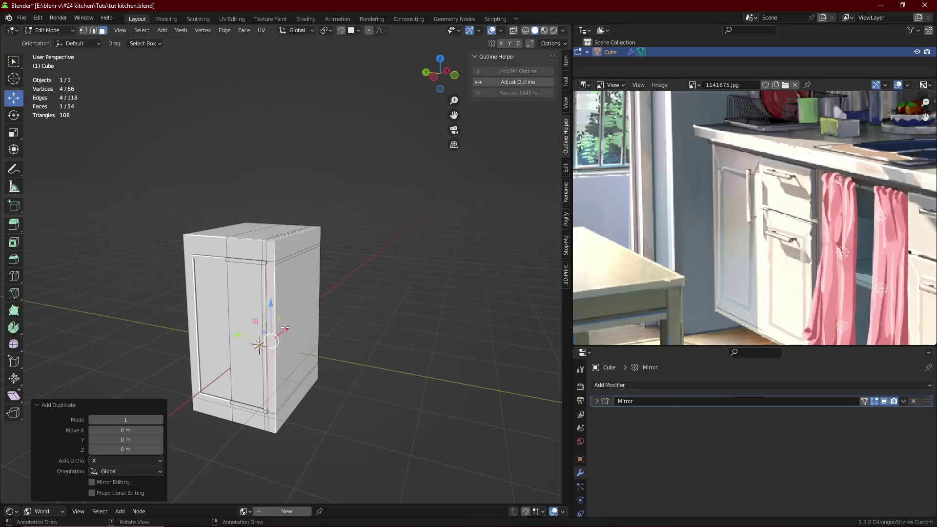
key(x)
drag(283, 332, 281, 334)
Separate the duplicated face into its own object and remove its Mirror modifier.
key(p)
click(332, 292)
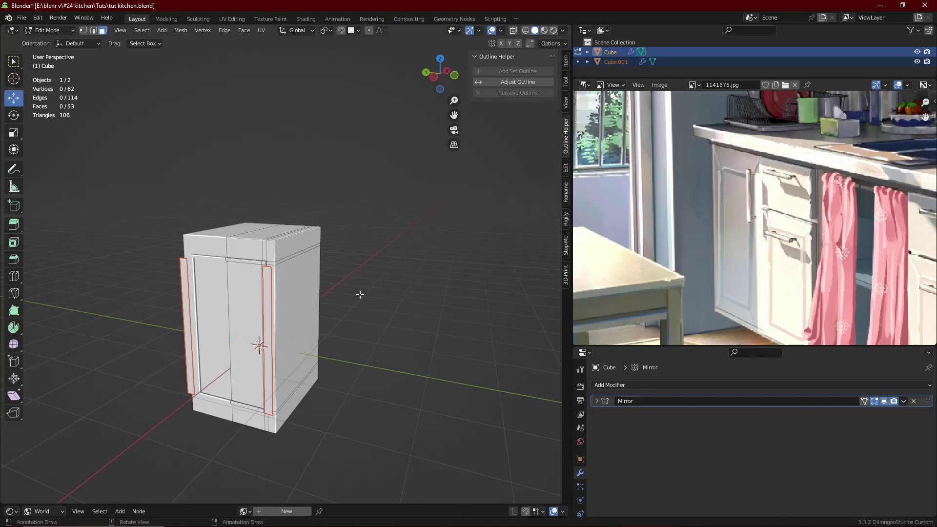
key(Tab)
click(268, 292)
click(913, 404)
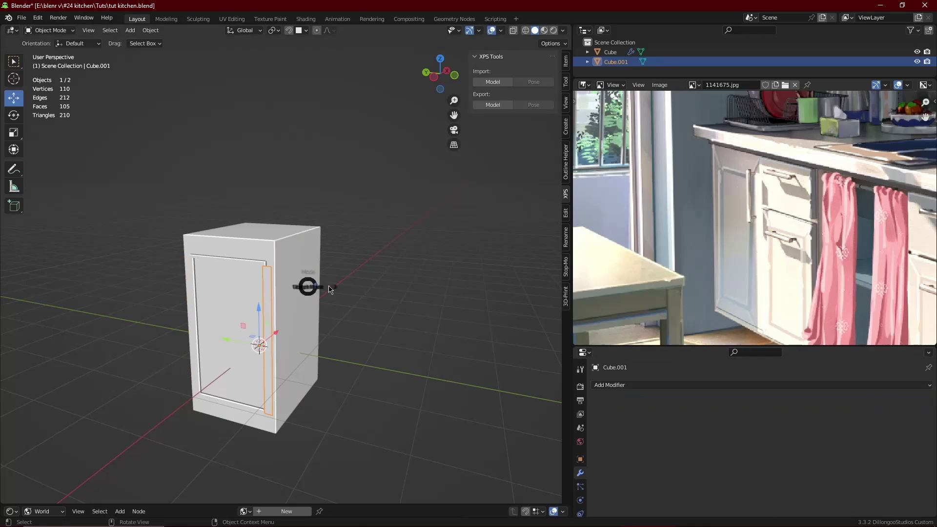
Scale the separated strip to about 0.44 along Z and about 0.6 along Y for a door handle.
key(Tab)
key(s)
key(z)
click(272, 283)
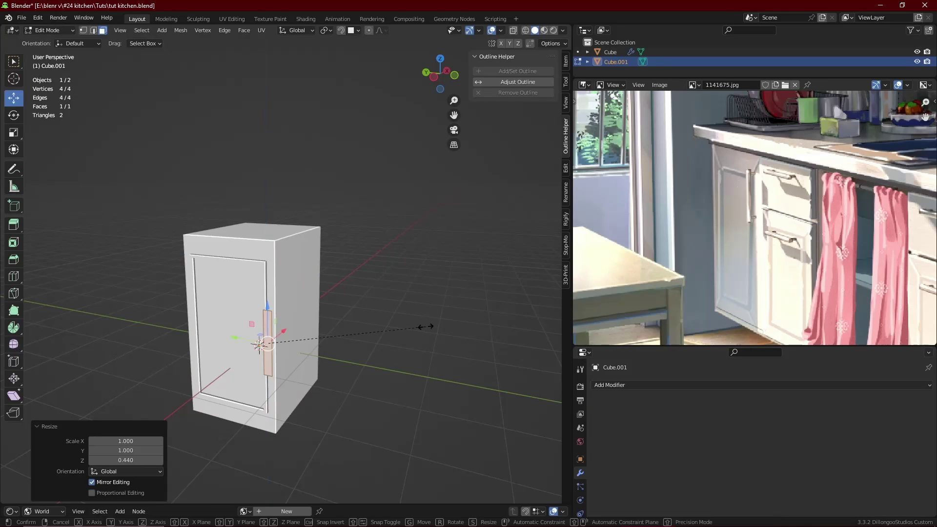
key(s)
key(y)
click(364, 330)
Raise the handle strip about 0.49 m along Z and save the file.
drag(271, 308, 271, 302)
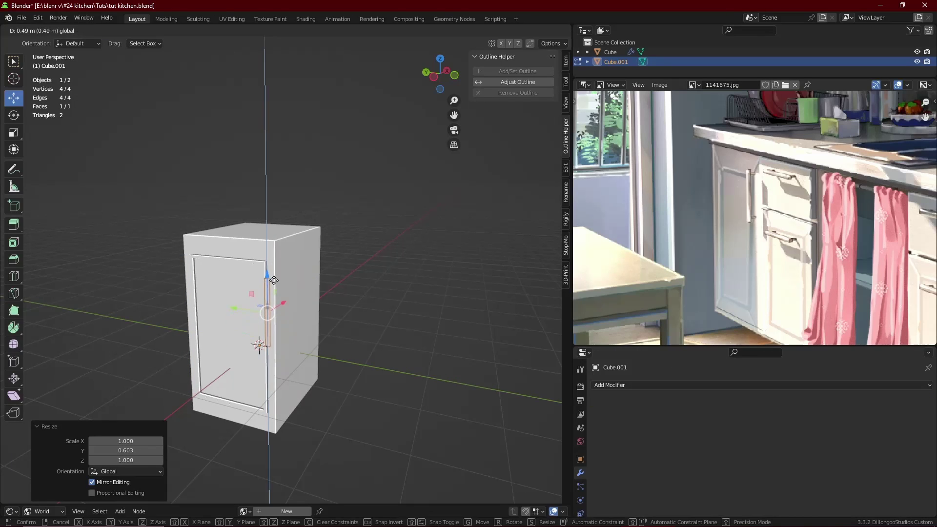
click(271, 292)
scroll(273, 302, up, 6)
key(ctrl+s)
Extrude the strip into a thin bar, and split a centre loop cut towards both ends with a bevel about 0.471 m wide.
key(e)
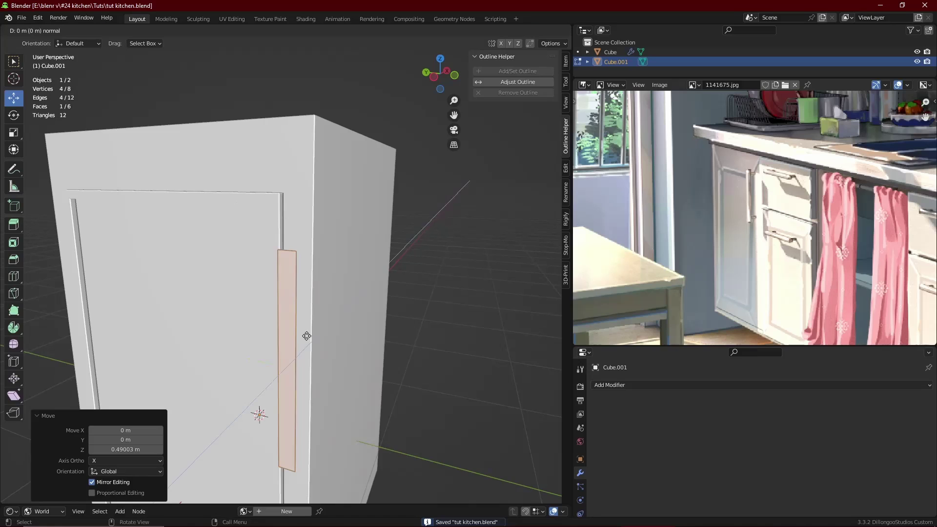
click(309, 331)
key(ctrl+r)
click(298, 339)
right_click(298, 339)
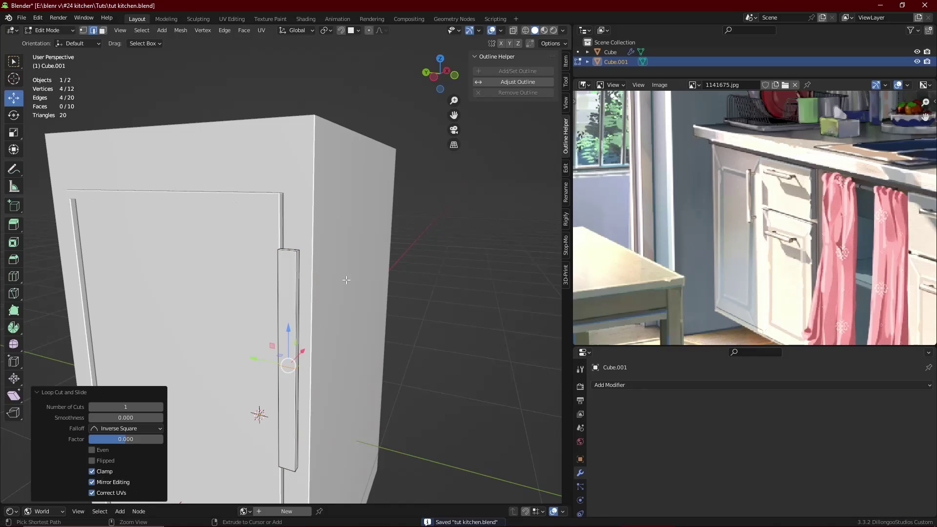
key(ctrl+b)
click(422, 181)
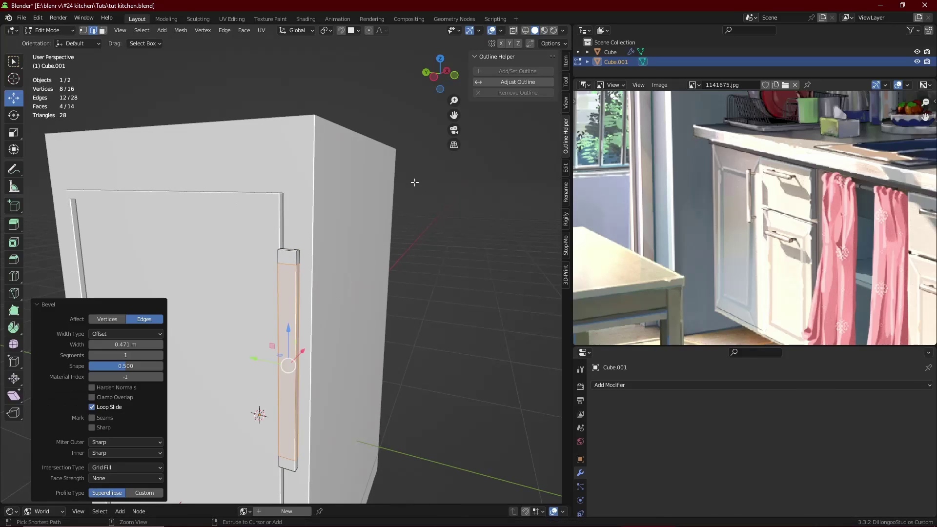
alt+click(290, 276)
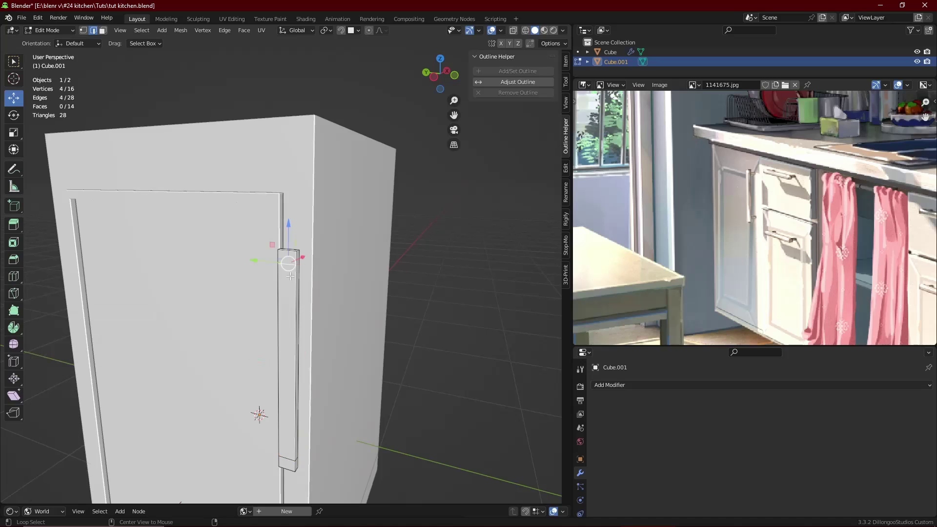
key(ctrl+b)
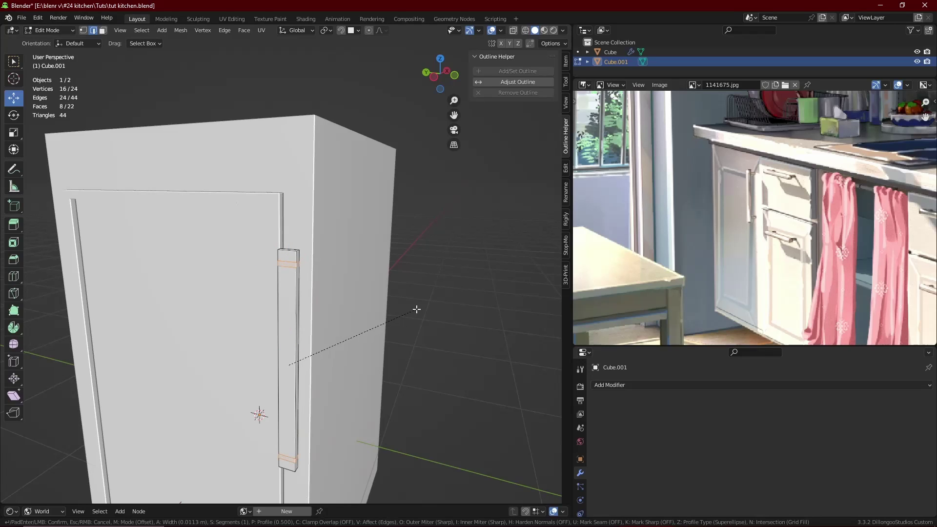
right_click(408, 309)
Extrude the back faces at both ends of the handle bar about 0.097 m towards the cabinet as mounting legs.
key(shift+z)
key(3)
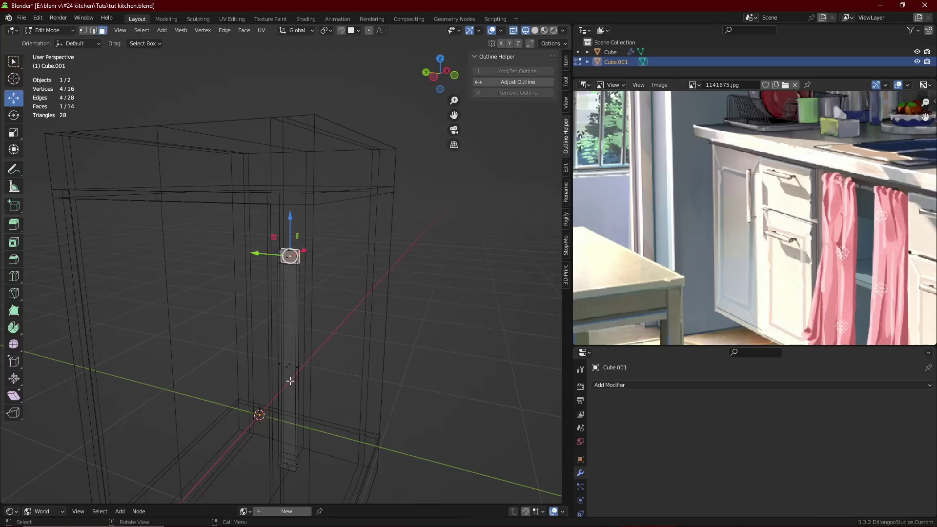
key(shift+z)
key(e)
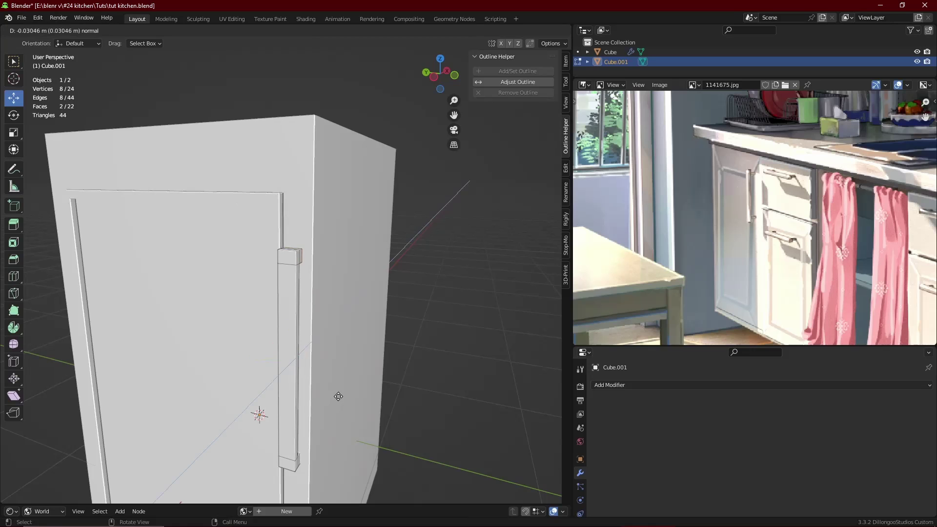
click(342, 392)
Thin the handle's end legs in front wireframe view by scaling their inner vertices to about 1.05 along Z.
key(shift+z)
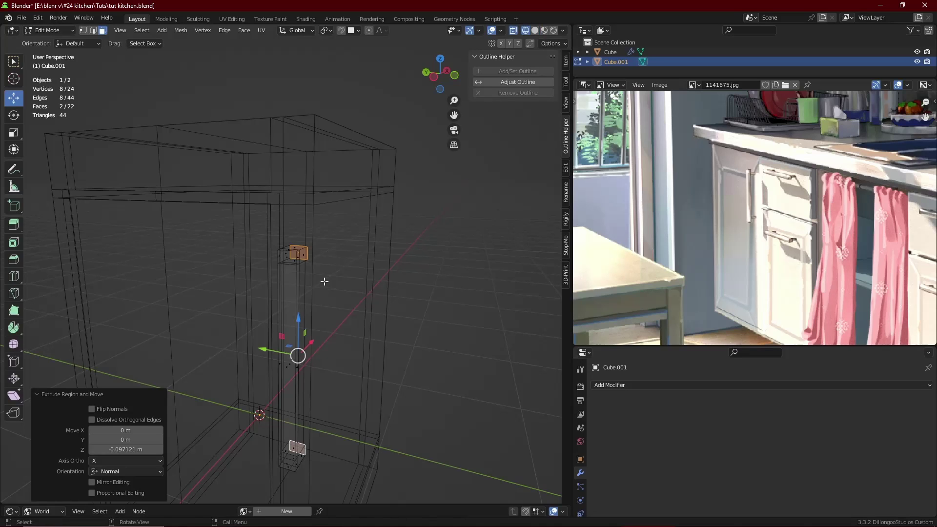
key(KP_1)
scroll(415, 239, down, 4)
scroll(430, 317, up, 10)
shift+middle_drag(223, 256, 244, 230)
scroll(415, 243, up, 4)
shift+middle_drag(468, 249, 345, 306)
drag(337, 243, 286, 268)
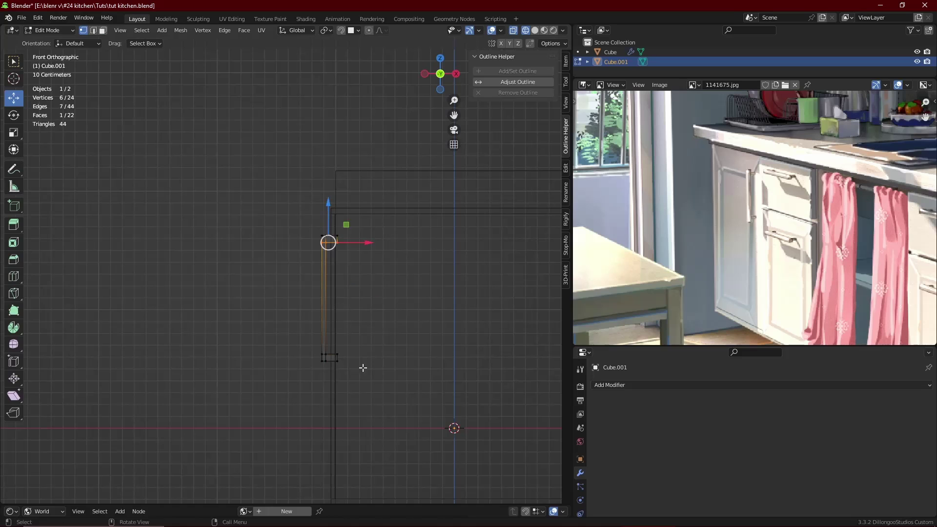
shift+drag(345, 342, 313, 356)
key(s)
key(z)
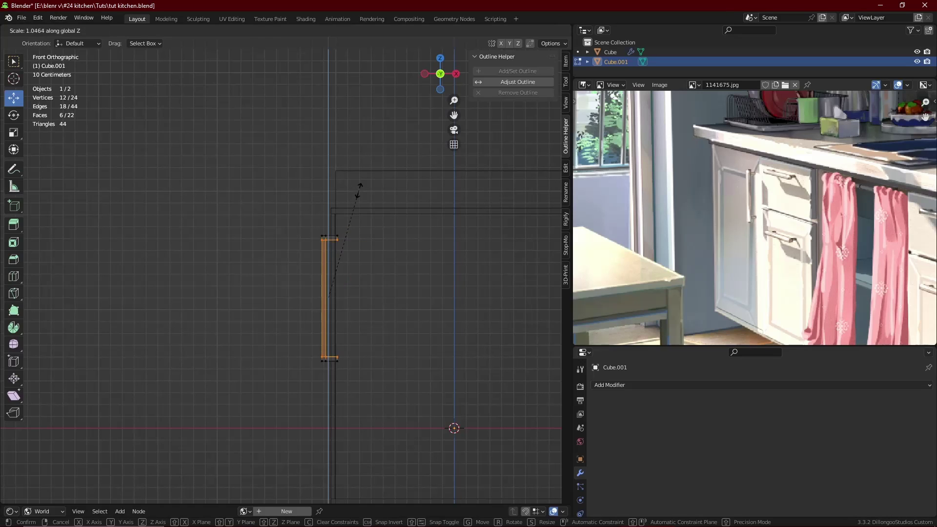
click(359, 192)
Set the handle object's origin to its geometry and move the handle about 0.021 m along X towards the cabinet.
key(shift+z)
key(Tab)
right_click(335, 306)
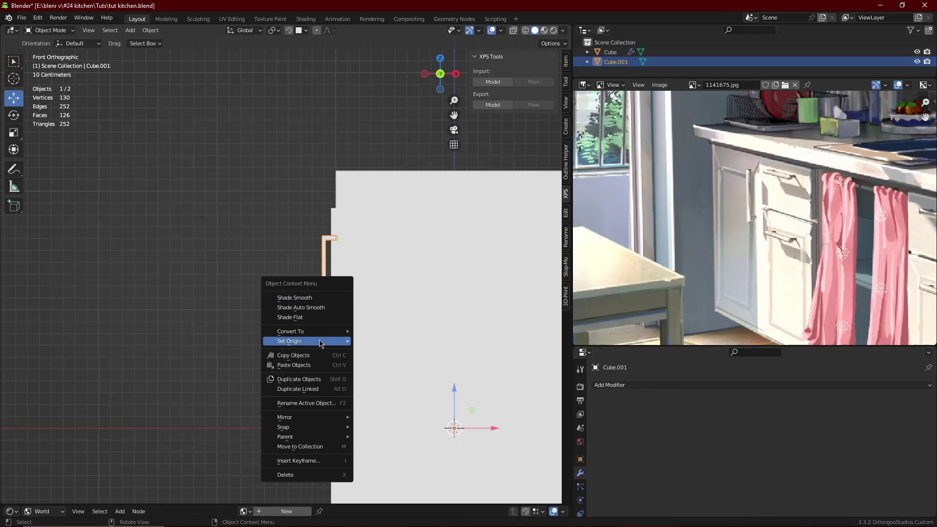
mouse_move(314, 338)
click(387, 347)
key(g)
click(363, 298)
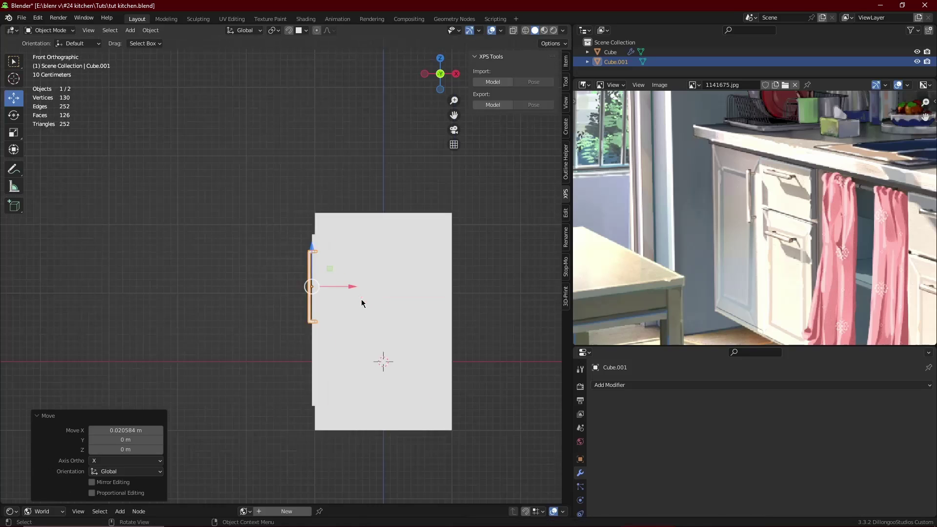
Parent the door handle to the cabinet.
middle_drag(361, 302, 415, 308)
scroll(415, 307, up, 2)
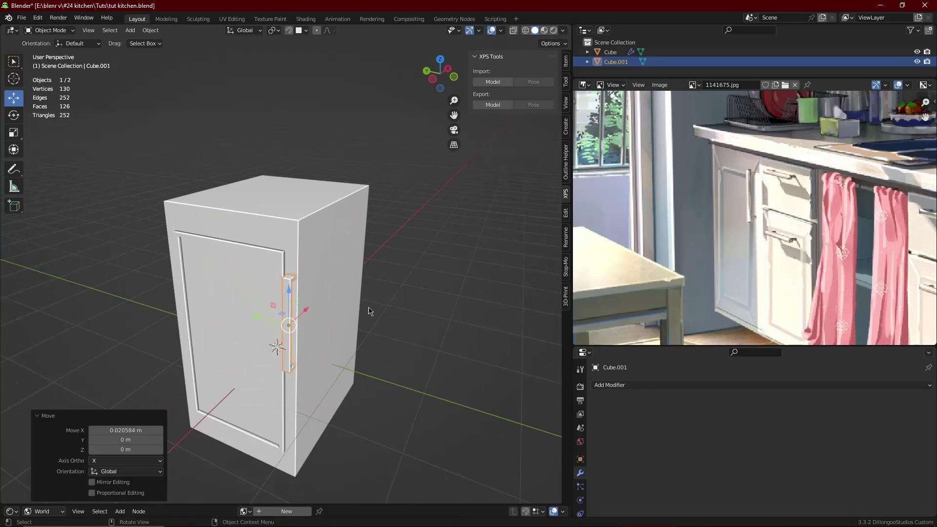
shift+click(317, 292)
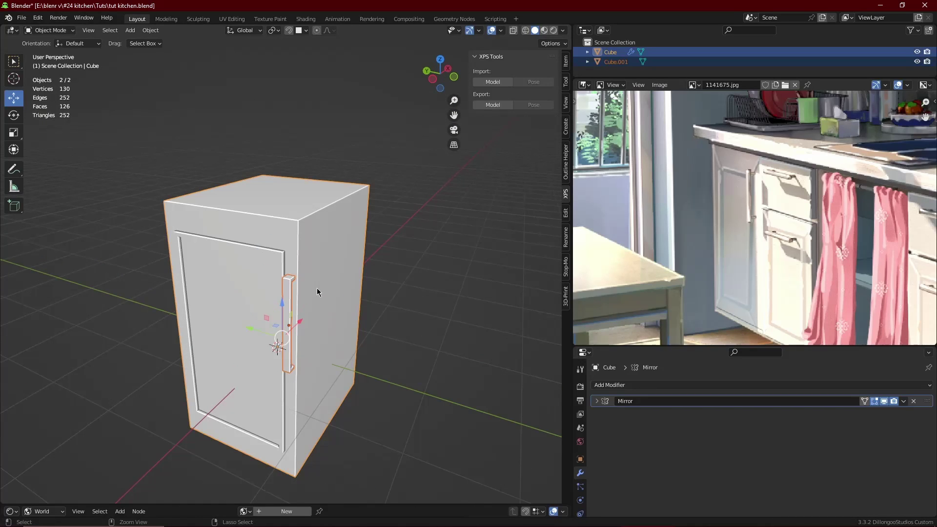
key(ctrl+p)
click(317, 290)
Scale the door handle narrower along Y.
click(287, 293)
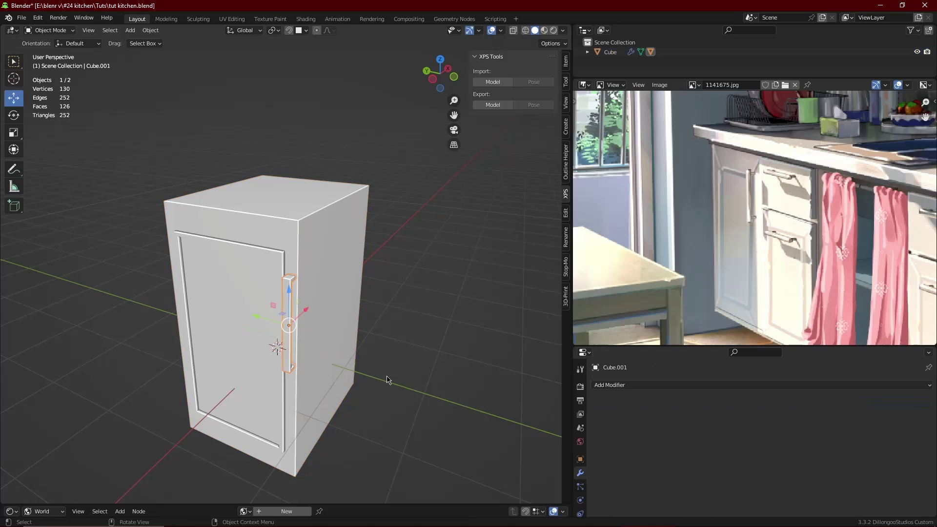
key(s)
key(y)
click(369, 359)
Raise the door handle until its upper end is about level with the door panel's upper edge, and save the file.
click(391, 321)
scroll(390, 314, down, 4)
mouse_move(390, 313)
middle_down()
mouse_move(378, 297)
mouse_move(385, 314)
mouse_move(376, 305)
middle_up()
scroll(378, 297, up, 4)
drag(370, 276, 379, 252)
scroll(365, 285, down, 4)
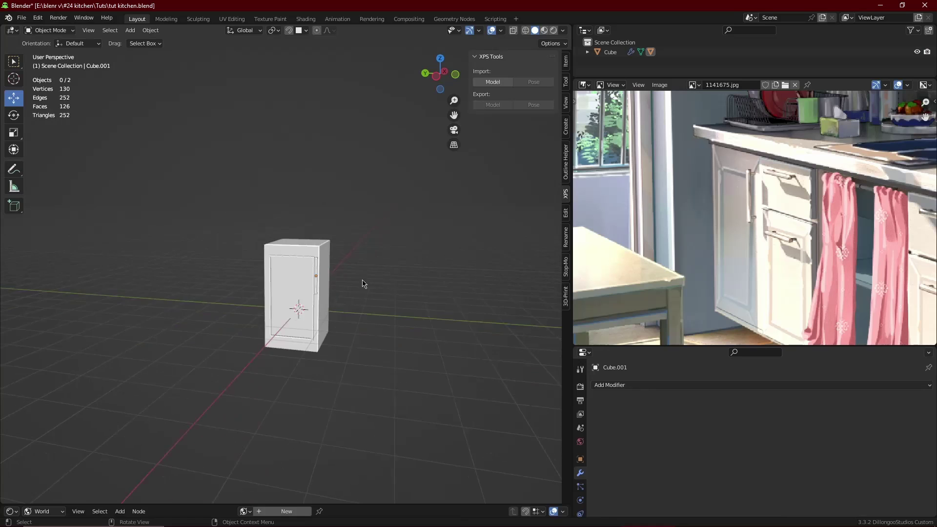
middle_drag(366, 284, 314, 337)
scroll(314, 337, up, 3)
key(ctrl+s)
Parent the raised handle to the cabinet again and deselect both objects.
shift+click(282, 298)
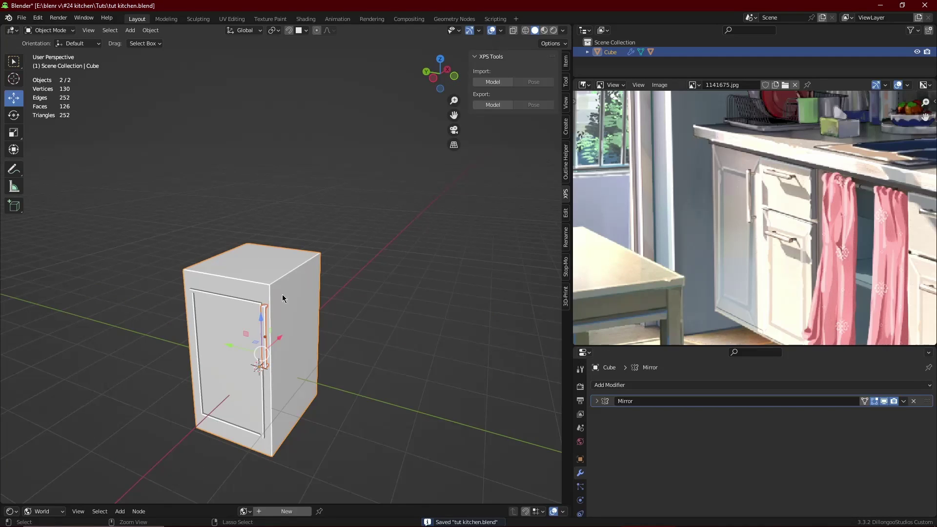
key(ctrl+p)
click(283, 295)
key(alt+a)
Show the whole kitchen reference image and apply the cabinet's Mirror modifier.
scroll(340, 273, down, 3)
middle_drag(340, 273, 172, 117)
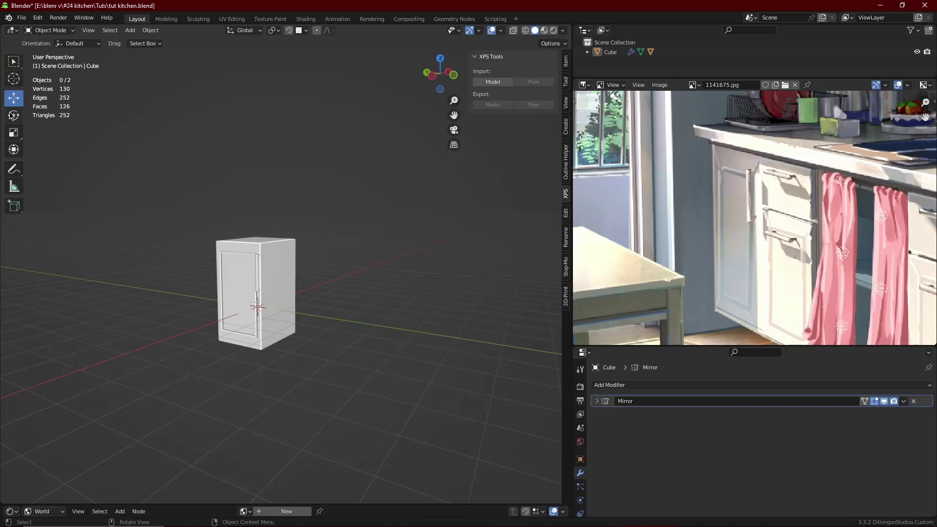
scroll(744, 207, down, 5)
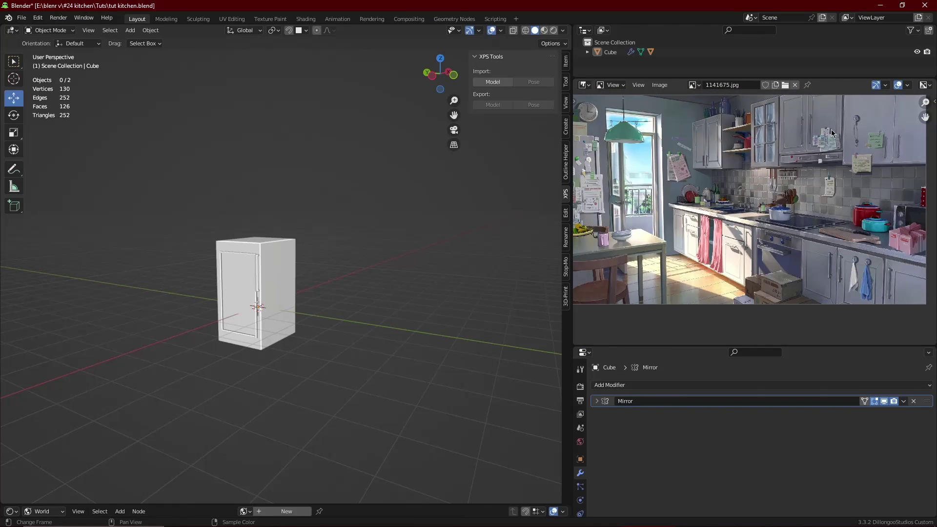
scroll(262, 280, up, 3)
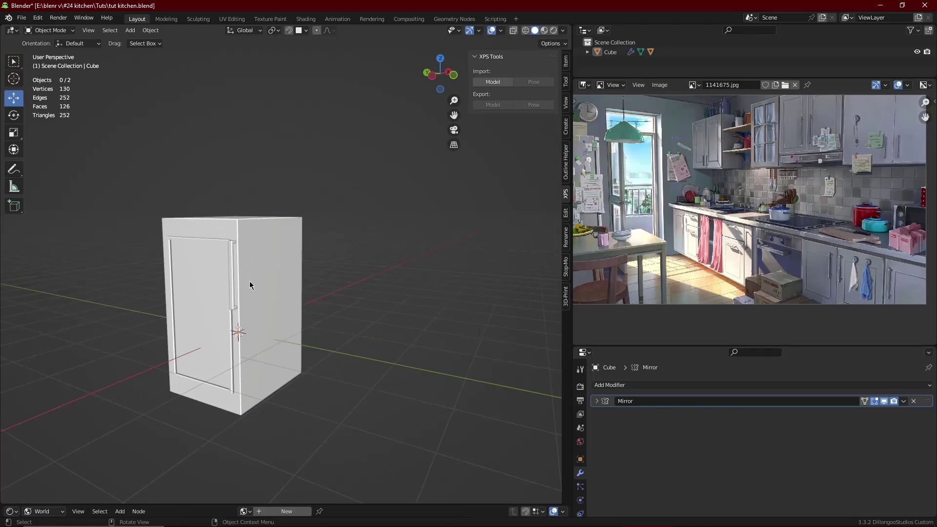
click(250, 281)
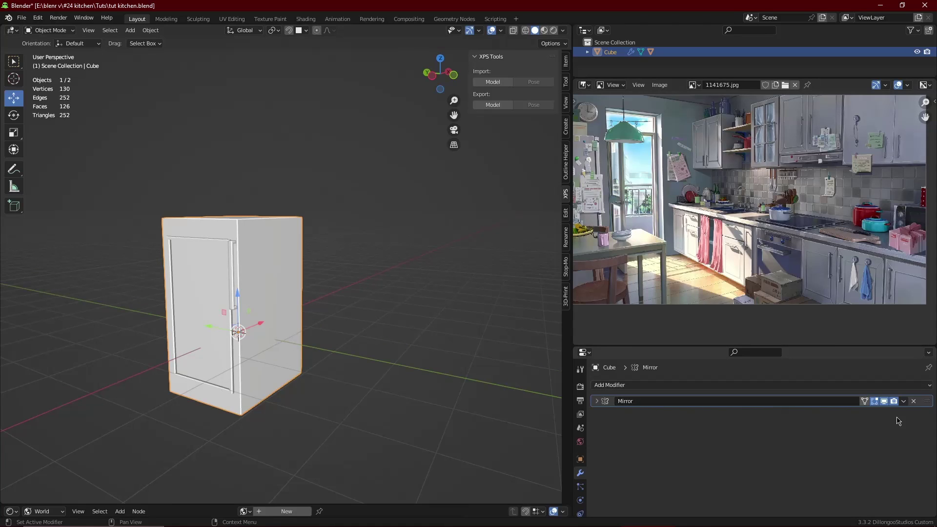
click(903, 400)
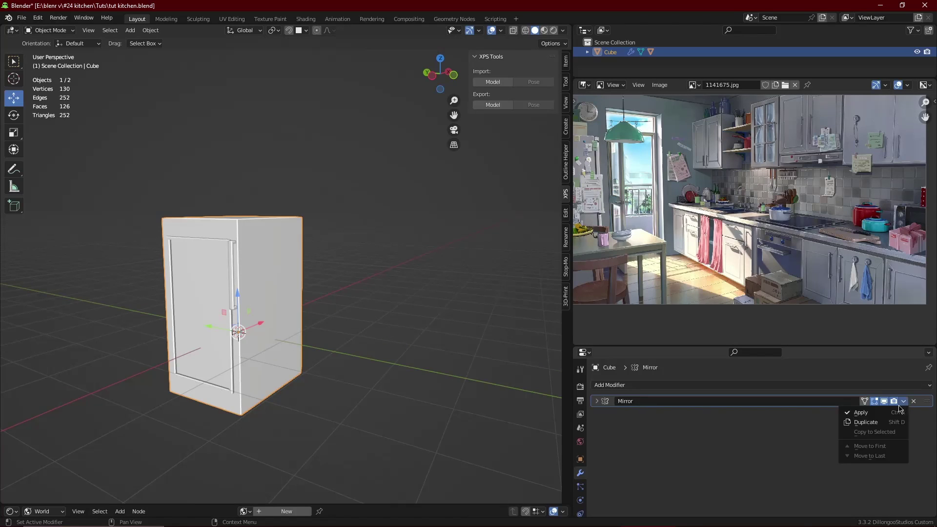
click(863, 412)
Join the door handle and the cabinet into one object, and leave the joined cabinet selected.
click(228, 259)
shift+click(249, 247)
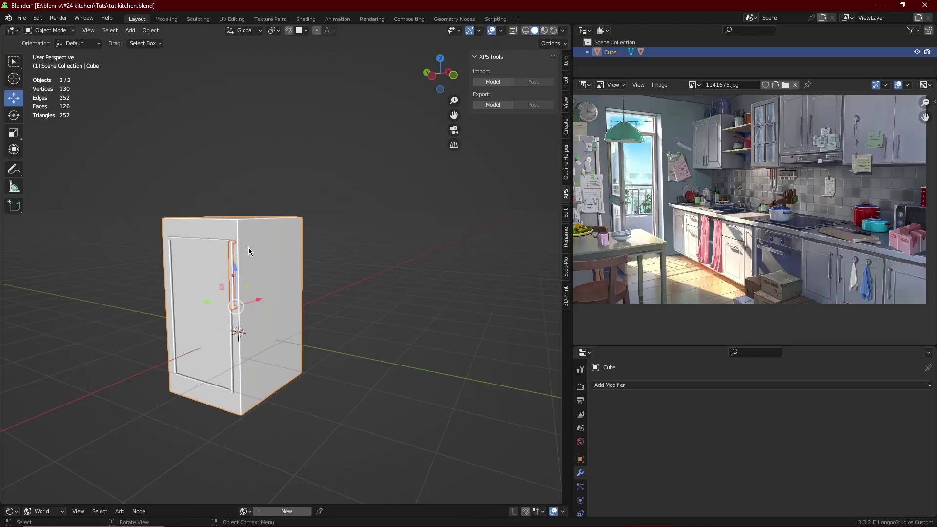
key(ctrl+j)
click(349, 263)
click(244, 288)
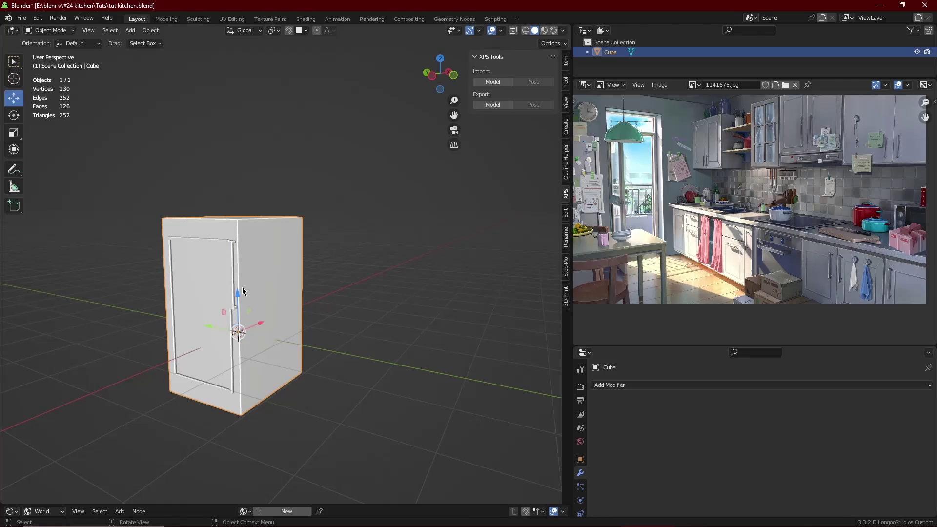
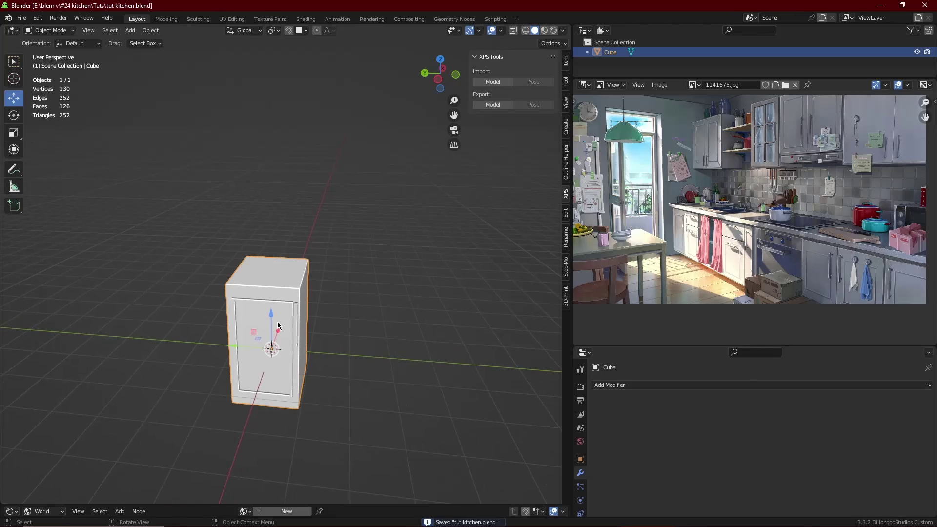
alt+click(267, 285)
key(g)
right_click(269, 285)
key(Tab)
key(Tab)
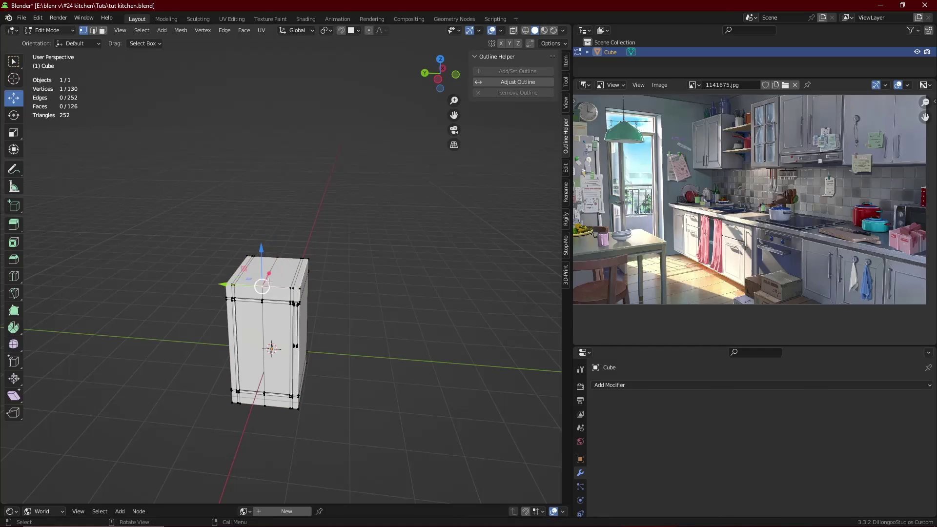
key(Tab)
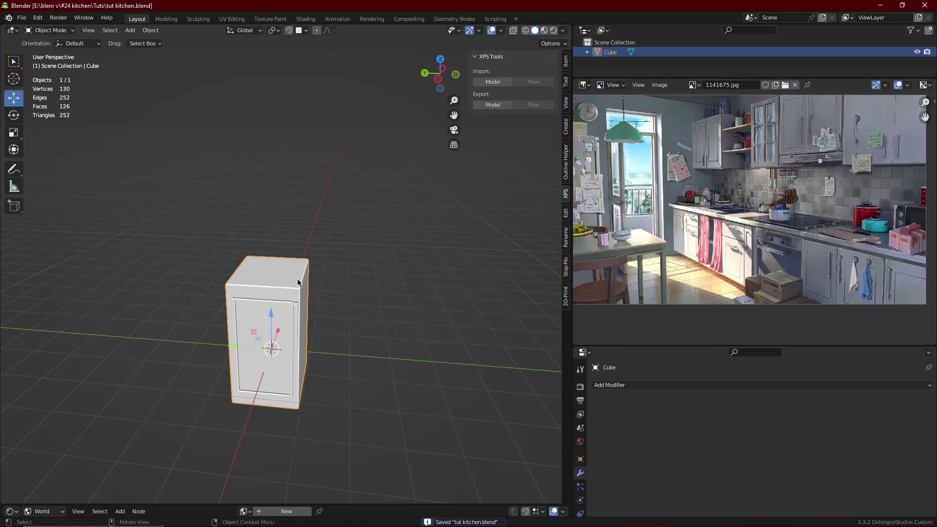
Create a linked duplicate of the cabinet and move it about 4.83 m in the negative Y direction.
key(alt+d)
right_click(294, 288)
drag(235, 346, 437, 362)
scroll(439, 361, down, 3)
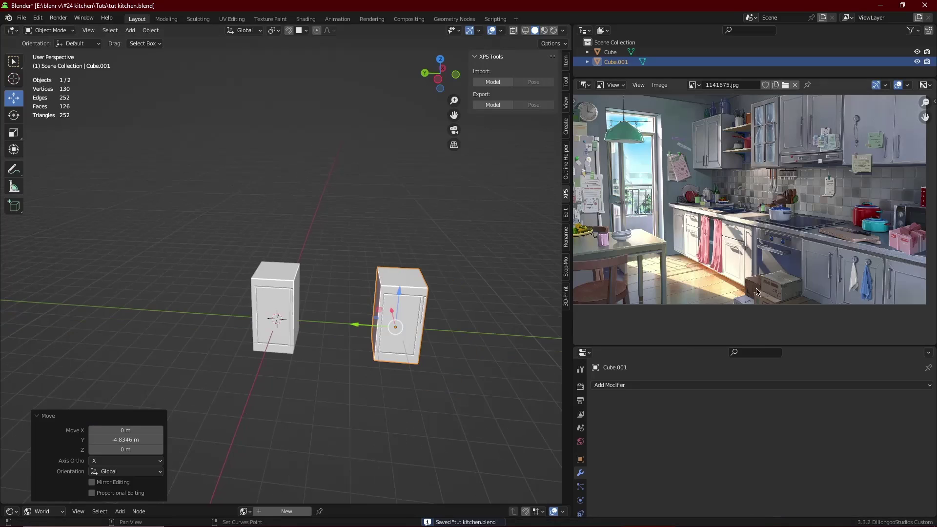
Look closely at the double-door base cabinet in the reference image and delete the linked cabinet duplicate.
middle_drag(813, 274, 726, 220)
scroll(745, 182, up, 4)
key(Tab)
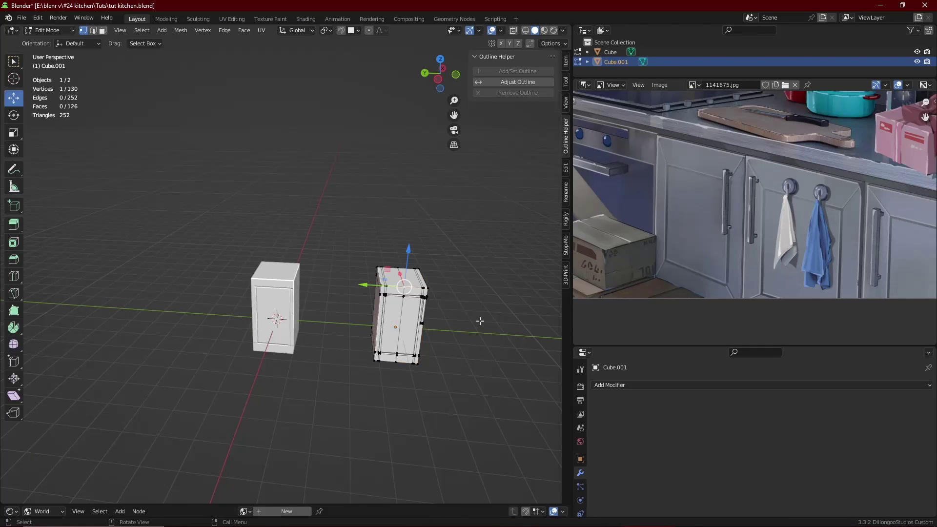
key(Tab)
middle_drag(454, 317, 381, 320)
key(Delete)
Duplicate the original cabinet as an independent copy, place it beside the original in the negative Y direction, and save the file.
click(151, 298)
middle_drag(225, 299, 238, 308)
key(shift+d)
right_click(239, 330)
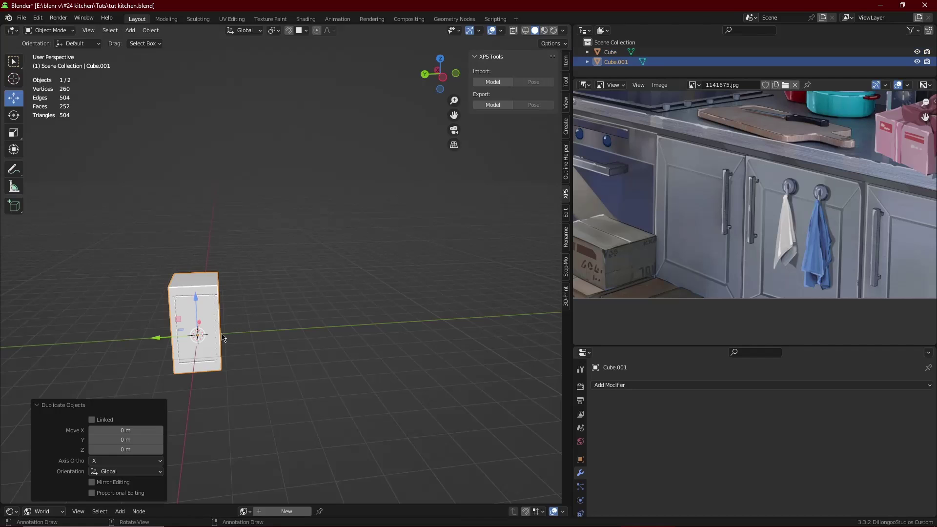
middle_drag(206, 339, 195, 344)
drag(150, 341, 304, 352)
scroll(747, 247, down, 2)
key(ctrl+s)
scroll(318, 339, up, 2)
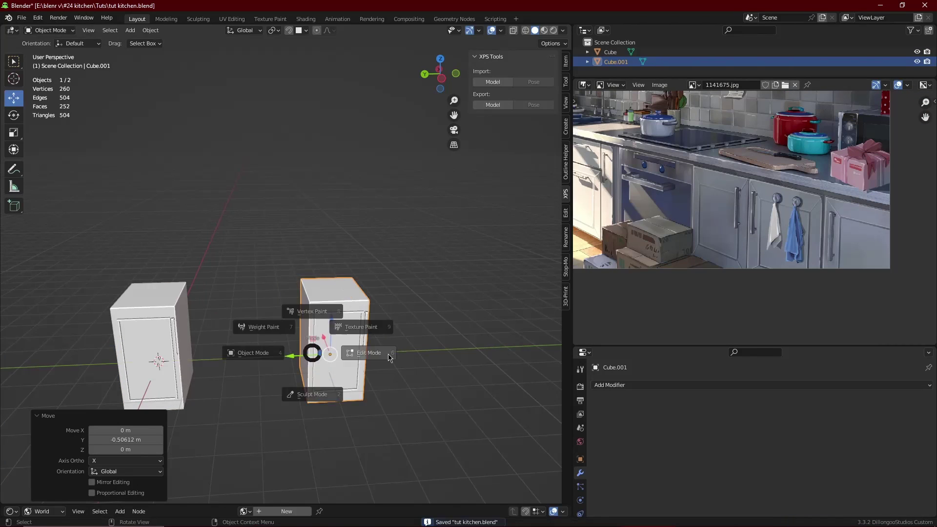
Edit the copied cabinet's mesh in an axis-aligned view, selecting one side's vertices through the mesh and moving them outward to widen the cabinet.
key(Tab)
key(KP_1)
key(KP_3)
scroll(317, 300, up, 3)
key(shift+z)
mouse_move(331, 178)
mouse_down()
mouse_move(252, 379)
mouse_move(261, 396)
mouse_up()
key(shift+z)
drag(311, 289, 339, 289)
right_click(339, 289)
key(shift+z)
drag(356, 189, 239, 385)
key(shift+z)
drag(307, 288, 321, 288)
Reselect the vertices on the side being widened, move them further outward, and return to Object Mode.
key(shift+z)
drag(378, 178, 292, 366)
key(shift+z)
drag(325, 289, 349, 291)
key(ctrl+Tab)
click(243, 293)
Deselect the widened cabinet and set the viewport shading color to Random.
middle_drag(375, 320, 467, 332)
middle_drag(264, 322, 391, 327)
scroll(328, 326, up, 1)
click(338, 299)
mouse_move(339, 299)
middle_down()
mouse_move(295, 330)
mouse_move(369, 328)
middle_up()
scroll(294, 330, down, 1)
click(563, 31)
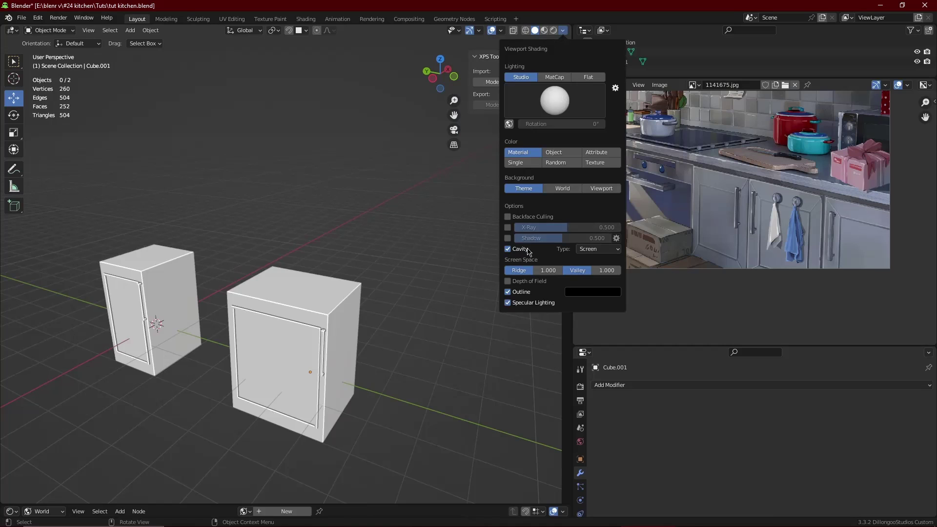
click(555, 163)
middle_drag(328, 352, 348, 344)
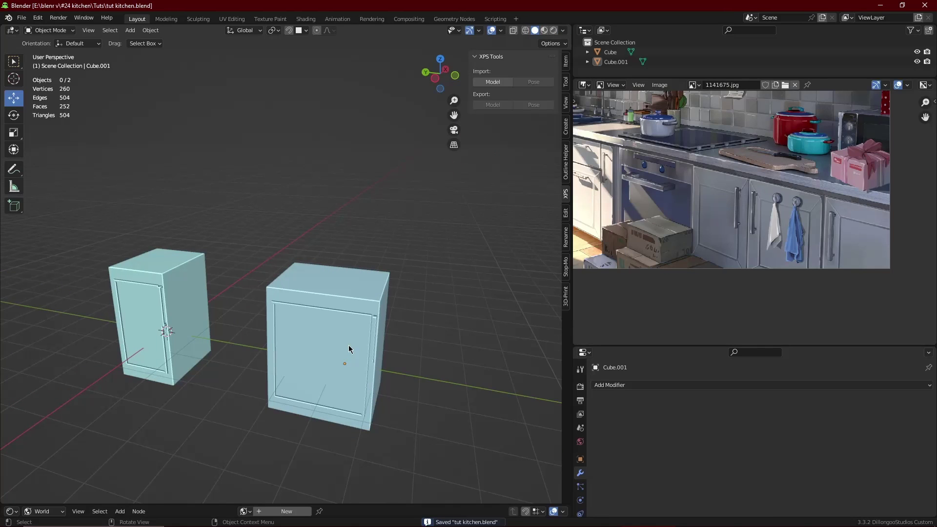
Remove the mistakenly added Solidify modifier from the widened cabinet and add a Mirror modifier that mirrors only across Y.
click(306, 317)
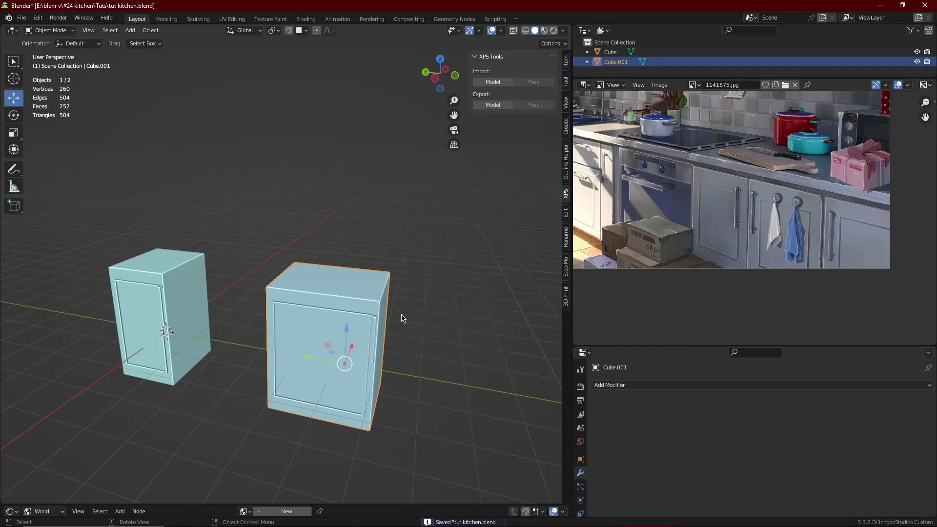
key(shift+r)
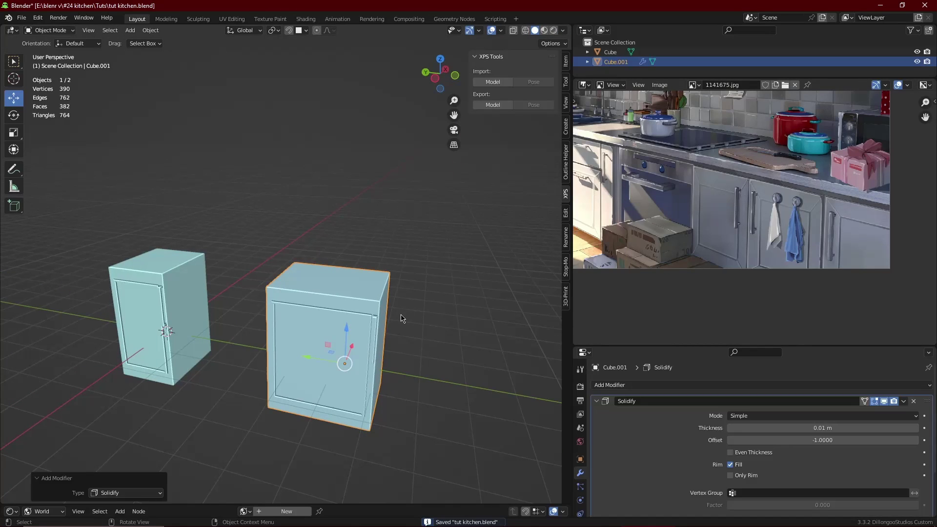
click(915, 402)
key(ctrl+shift+m)
click(844, 418)
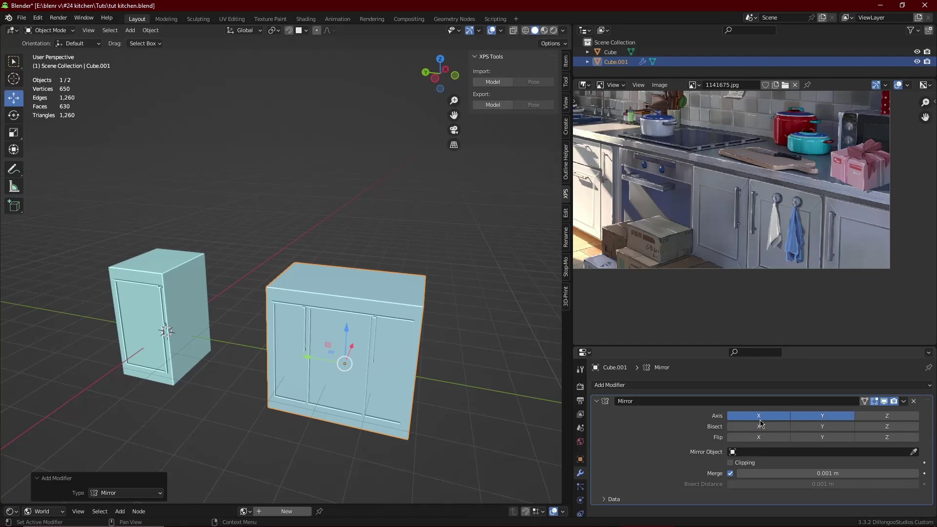
Move the widened cabinet's whole mesh about 0.78 m along Y so its mirrored halves meet side by side, and deselect the cabinet.
key(Tab)
key(g)
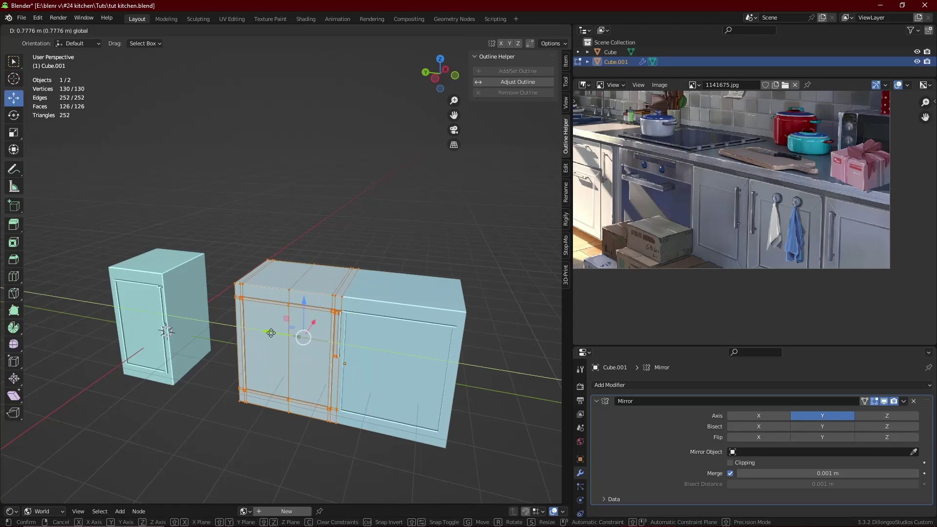
drag(269, 332, 272, 332)
key(Tab)
click(376, 213)
mouse_move(355, 253)
middle_down()
mouse_move(376, 240)
mouse_move(366, 240)
middle_up()
scroll(793, 193, down, 3)
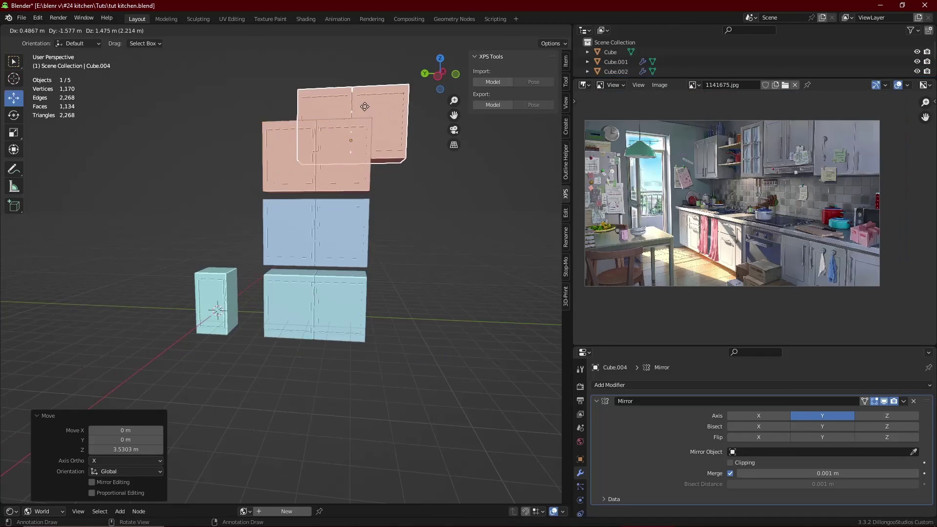
Cancel moving the newest copy and delete the three cabinet copies above the double-door base cabinet.
right_click(361, 105)
key(x)
click(361, 105)
click(326, 190)
key(x)
click(320, 214)
click(318, 233)
key(x)
Apply the Mirror modifier of the double-door base cabinet.
click(317, 296)
click(903, 401)
click(861, 413)
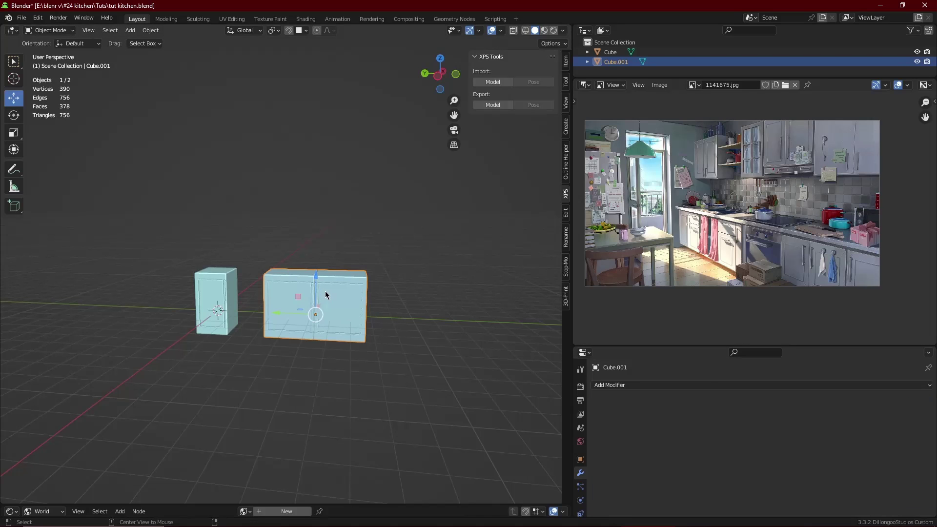
Create an independent duplicate of the double-door cabinet and raise it about 3.42 m along Z above the original.
key(shift+d)
right_click(337, 229)
key(g)
key(z)
click(333, 236)
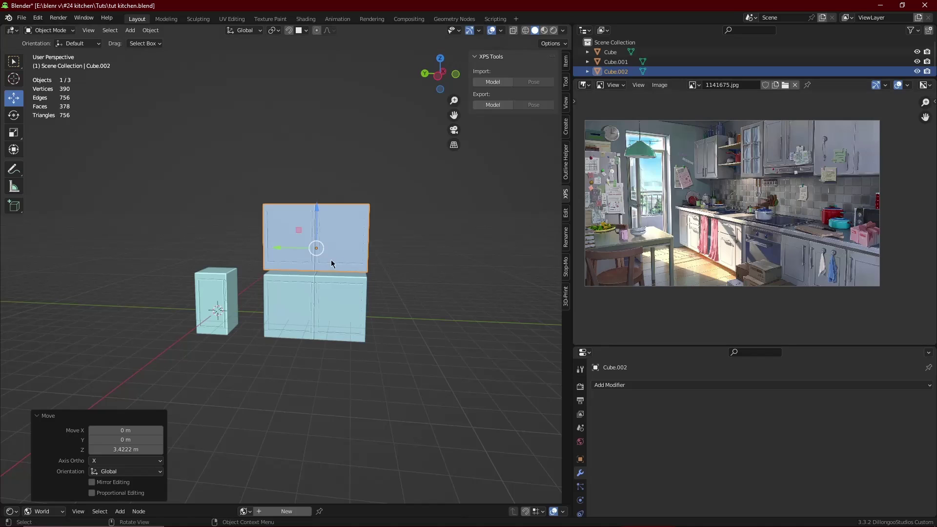
Create a linked duplicate of the upper double-door cabinet and raise it about 3.34 m along Z.
key(alt+d)
key(z)
click(323, 147)
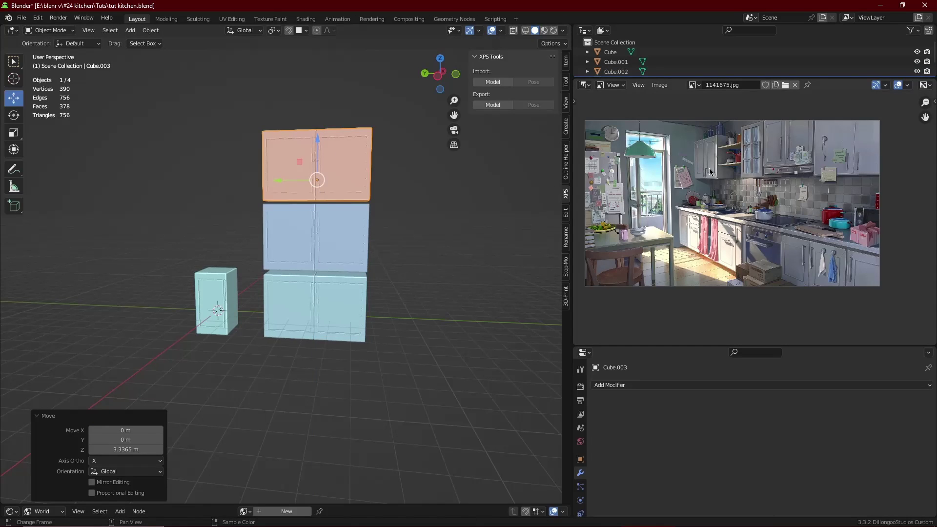
Make one more linked duplicate of the topmost cabinet, raise it along Z onto the top of the stack, and deselect it.
key(alt+d)
right_click(320, 153)
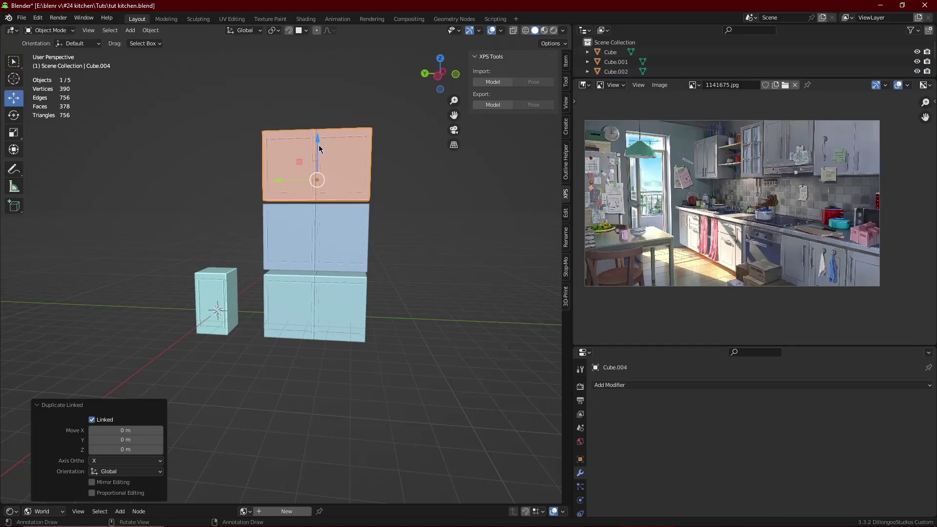
key(g)
key(z)
click(339, 70)
click(381, 189)
scroll(381, 189, down, 1)
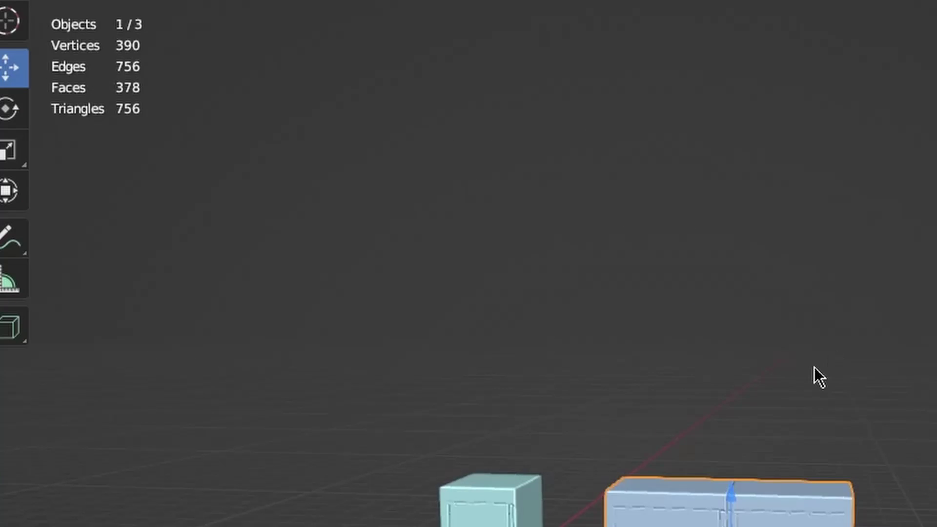
key(g)
key(z)
click(766, 383)
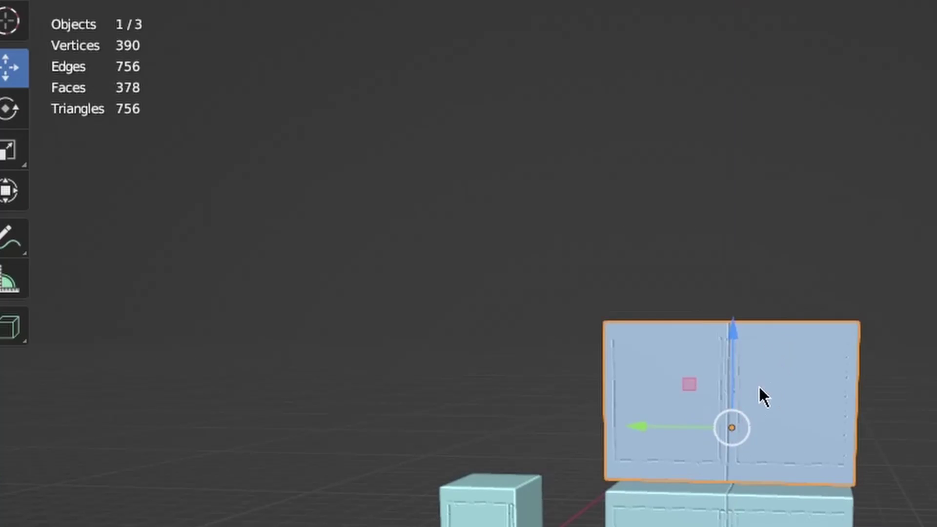
key(alt+d)
key(z)
click(751, 182)
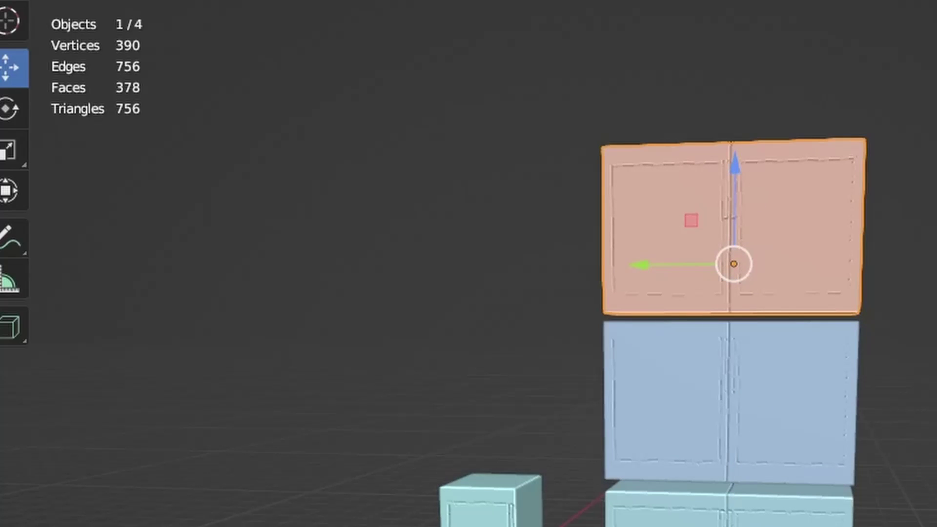
key(alt+d)
right_click(739, 195)
drag(737, 173, 738, 4)
Compare the cabinet stack with the cabinets and table area in the kitchen reference image, and save the file.
key(ctrl+s)
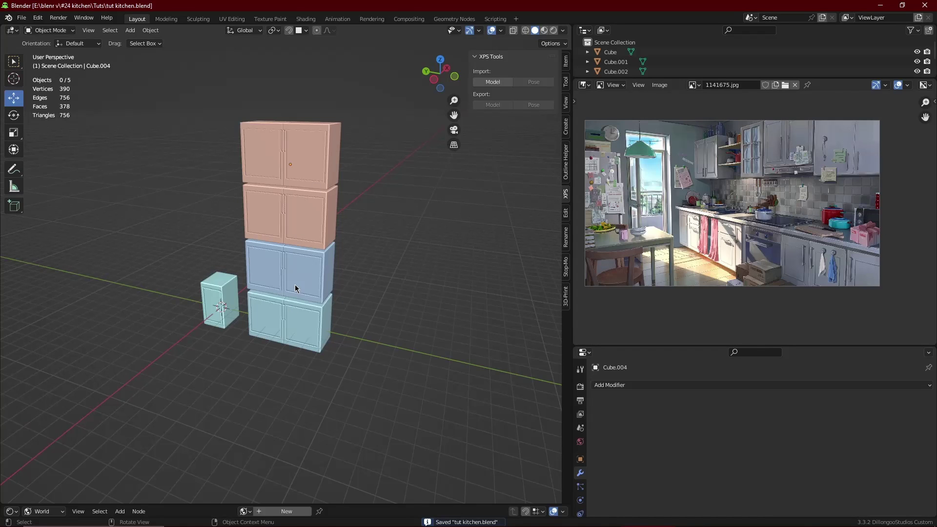
middle_drag(294, 285, 261, 306)
scroll(745, 239, up, 3)
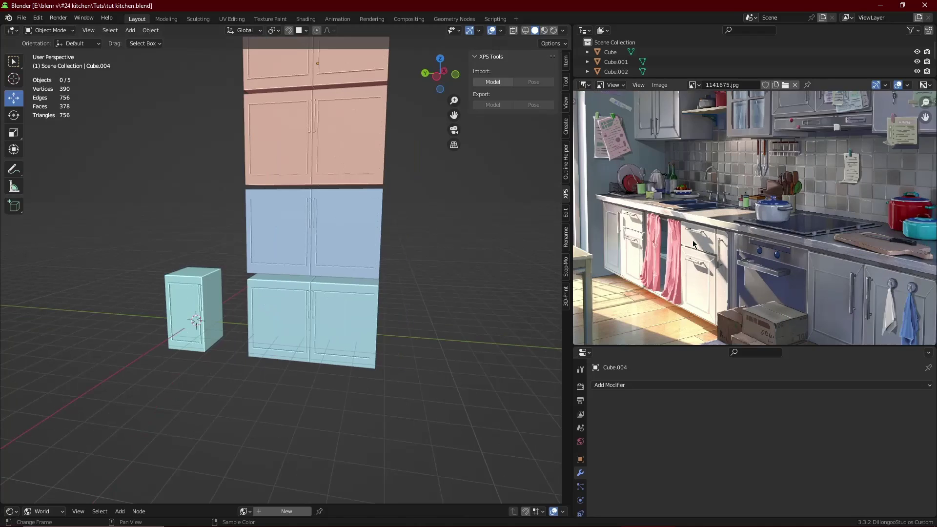
scroll(360, 199, down, 4)
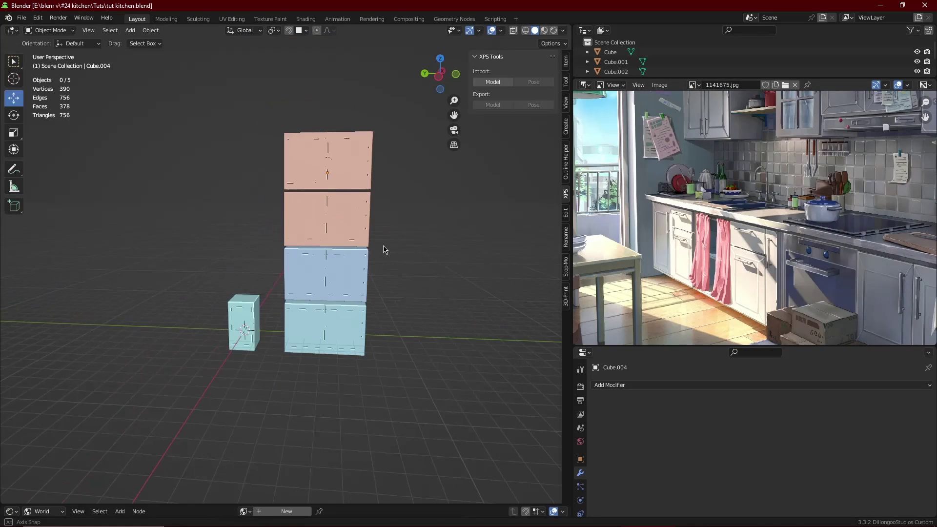
scroll(669, 199, down, 3)
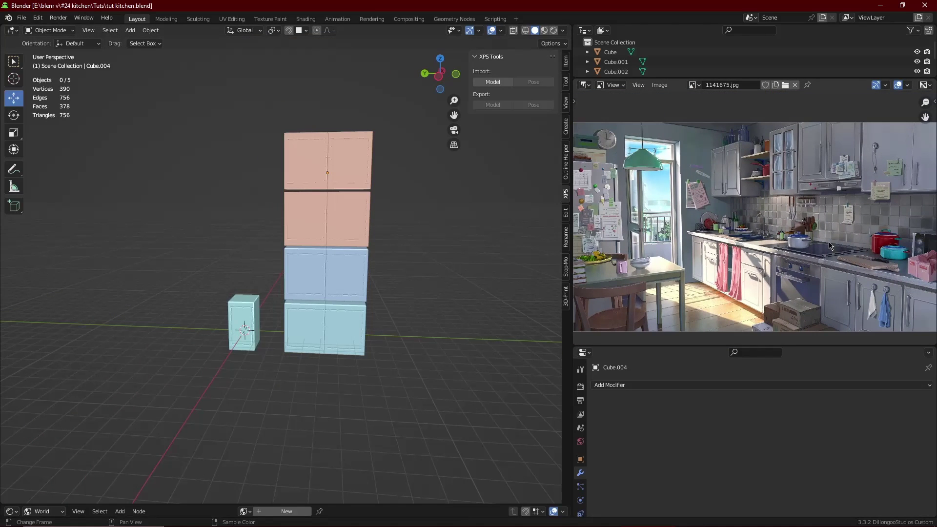
middle_drag(466, 262, 363, 271)
scroll(775, 276, up, 5)
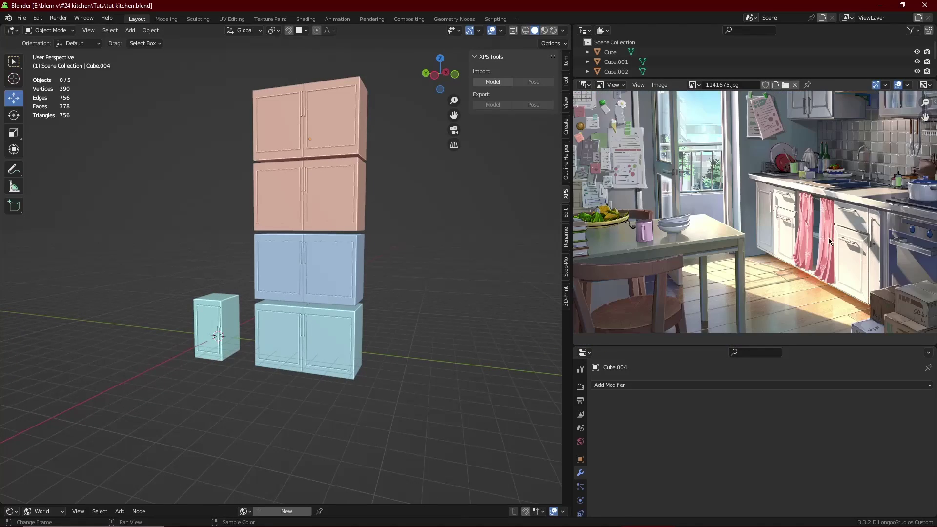
middle_drag(763, 265, 765, 241)
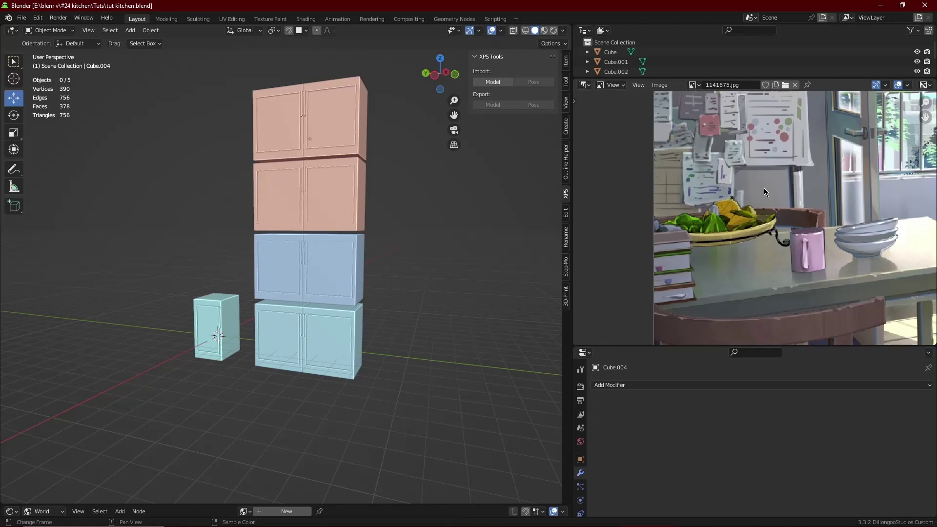
scroll(750, 221, down, 1)
scroll(750, 222, up, 1)
middle_drag(322, 305, 403, 290)
key(ctrl+s)
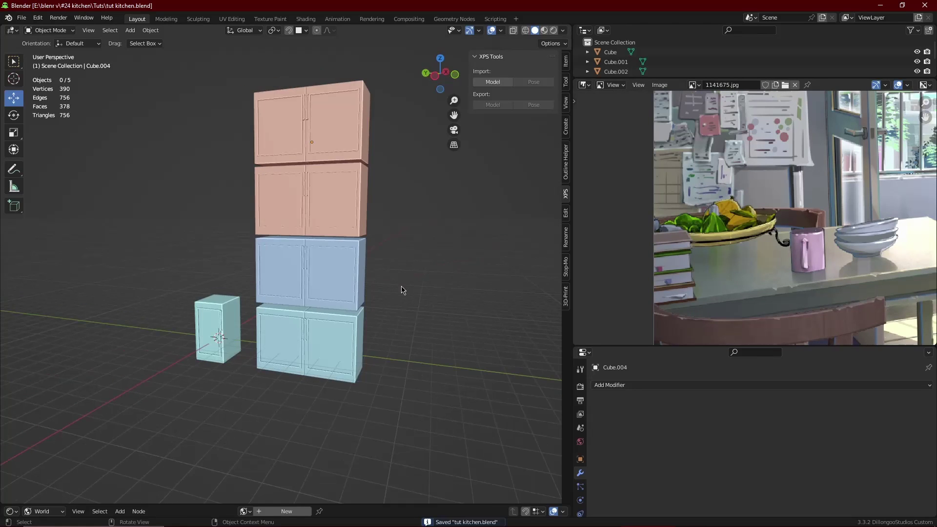
Add a NURBS path curve, move it past the cabinet stack along Y, and raise it about 1.7 m along Z.
key(shift+a)
mouse_move(429, 238)
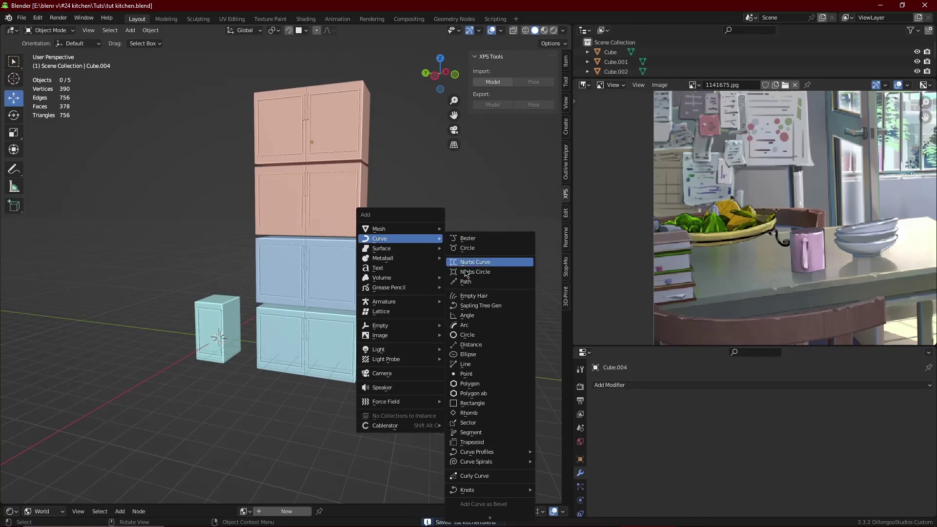
click(465, 281)
drag(205, 337, 408, 360)
drag(422, 327, 424, 290)
middle_drag(424, 290, 387, 299)
Give the path a round bevel with a depth of 0.2 m.
click(580, 512)
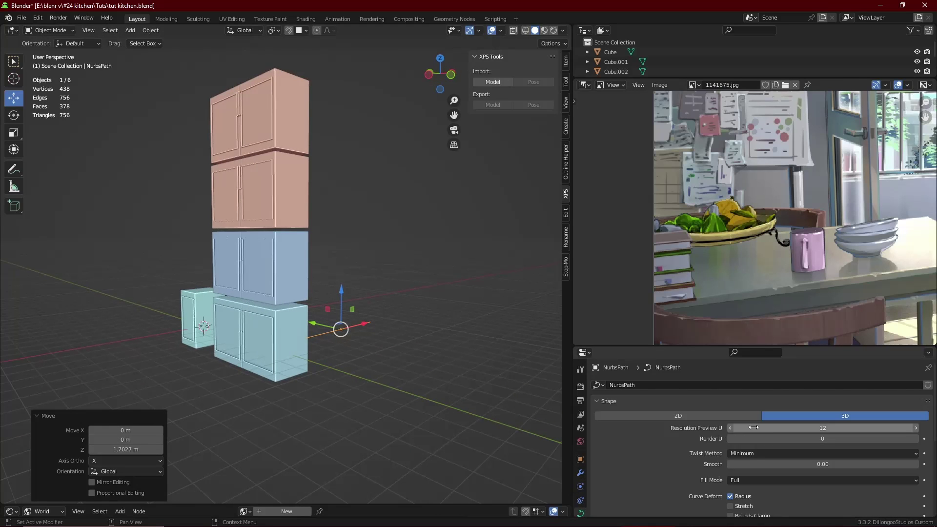
scroll(439, 382, up, 5)
scroll(633, 464, down, 5)
click(613, 447)
scroll(854, 468, down, 4)
click(855, 469)
text(2)
key(Return)
click(823, 465)
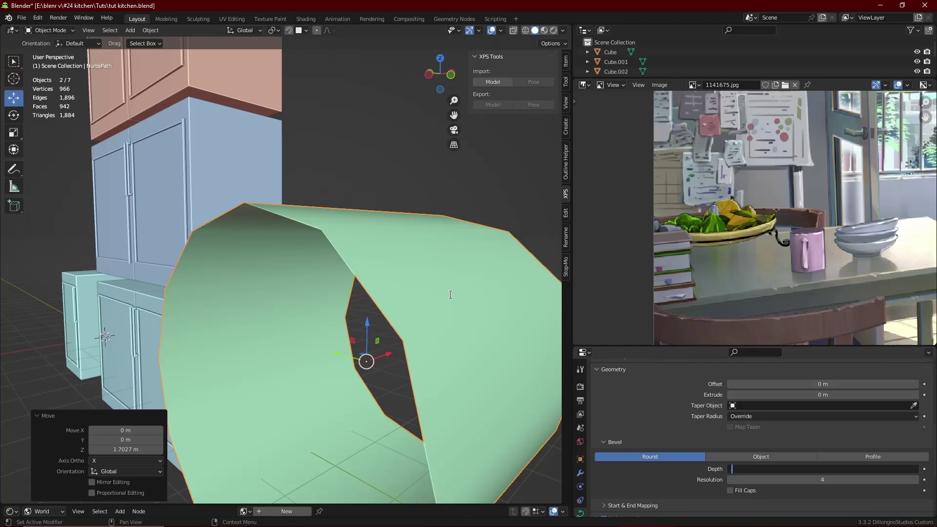
text(0.2)
key(Return)
Fill the caps of the beveled path and reduce its bevel resolution to 1.
click(730, 490)
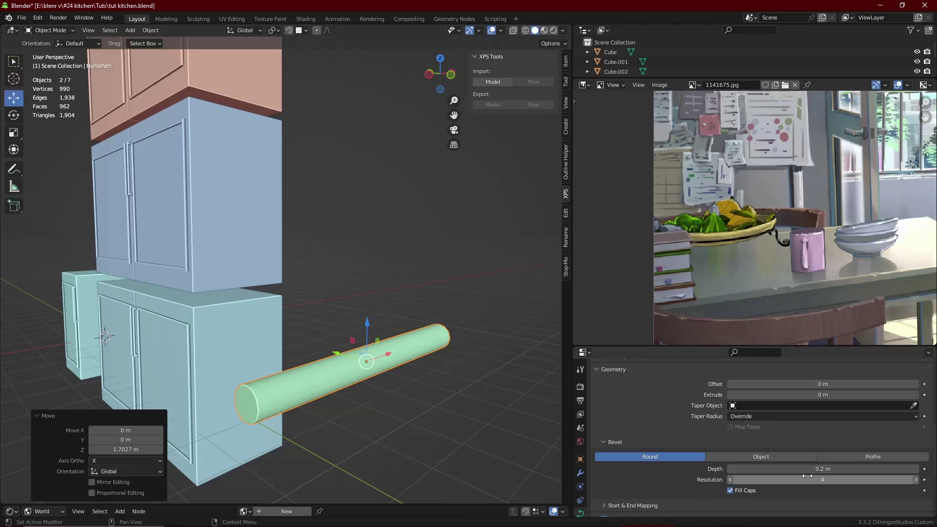
click(730, 480)
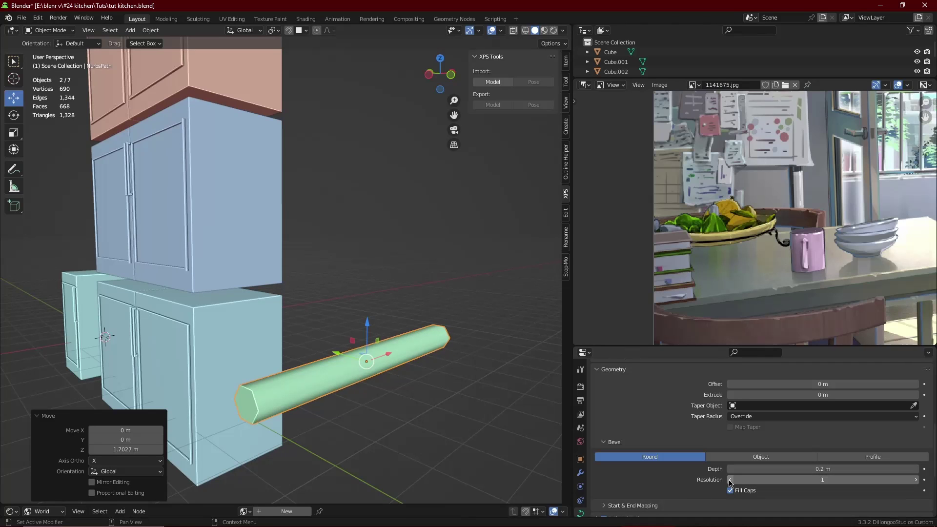
Shade the beveled path smooth and lower its preview resolution U.
click(730, 480)
right_click(495, 291)
click(498, 316)
middle_drag(442, 312, 469, 290)
scroll(759, 418, up, 7)
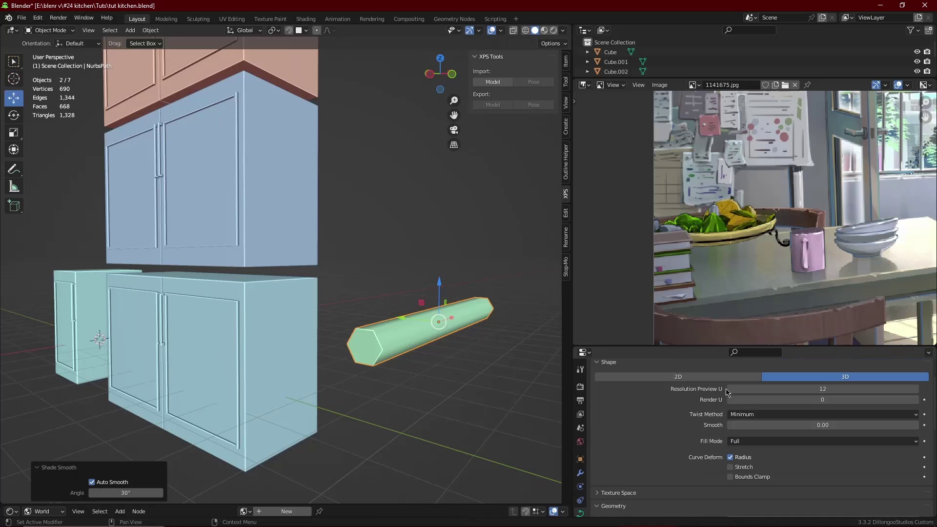
middle_drag(468, 337, 385, 317)
scroll(770, 439, down, 8)
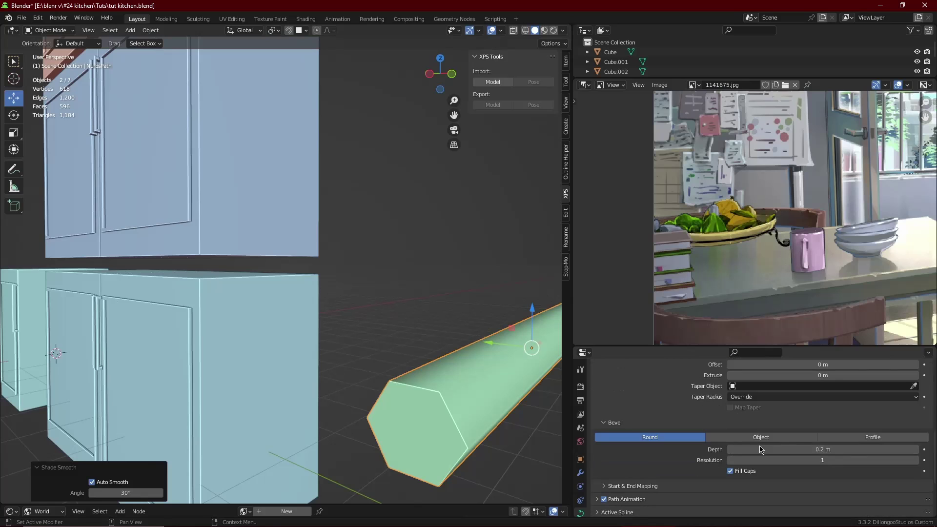
Try a bevel resolution of 0 on the path, and set it back to 1.
click(731, 460)
middle_drag(362, 365, 422, 359)
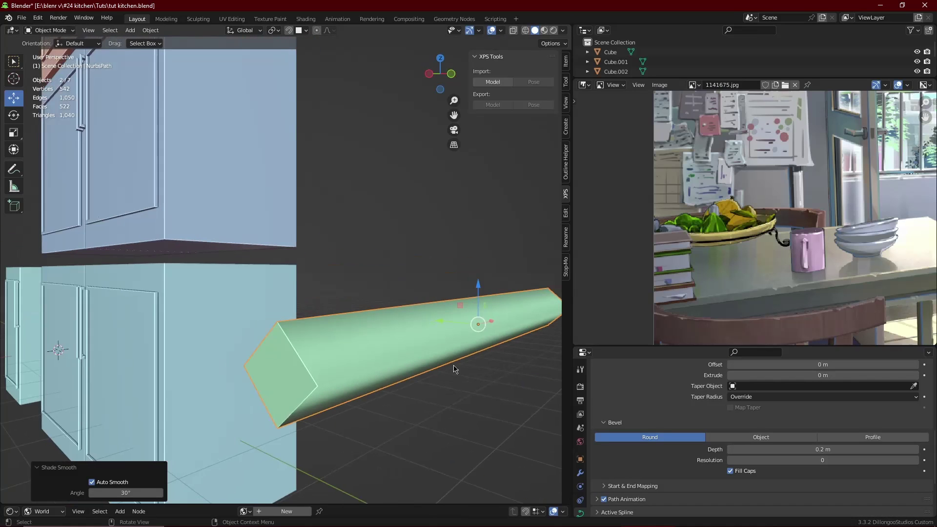
click(824, 458)
key(BackSpace)
text(1)
key(Return)
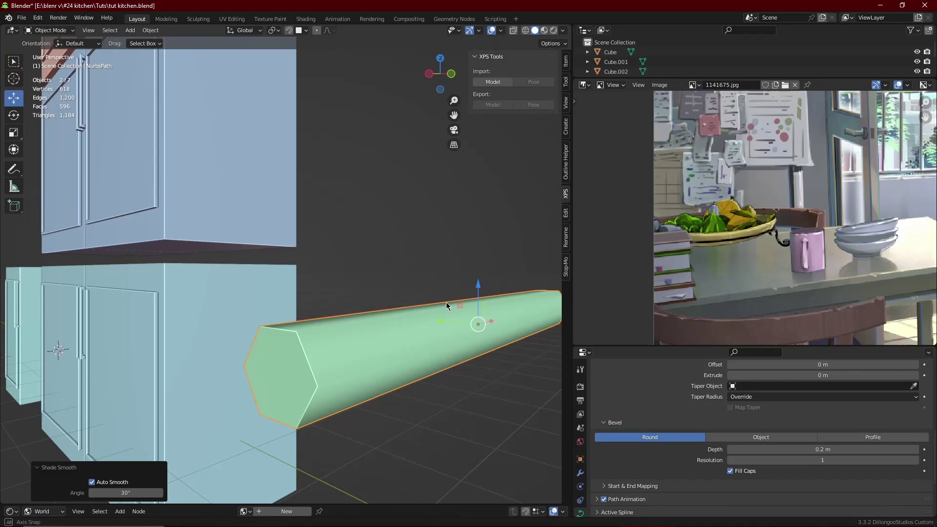
Delete the path's far end control point and shrink the radius at both remaining ends to taper it.
scroll(447, 302, down, 5)
key(Tab)
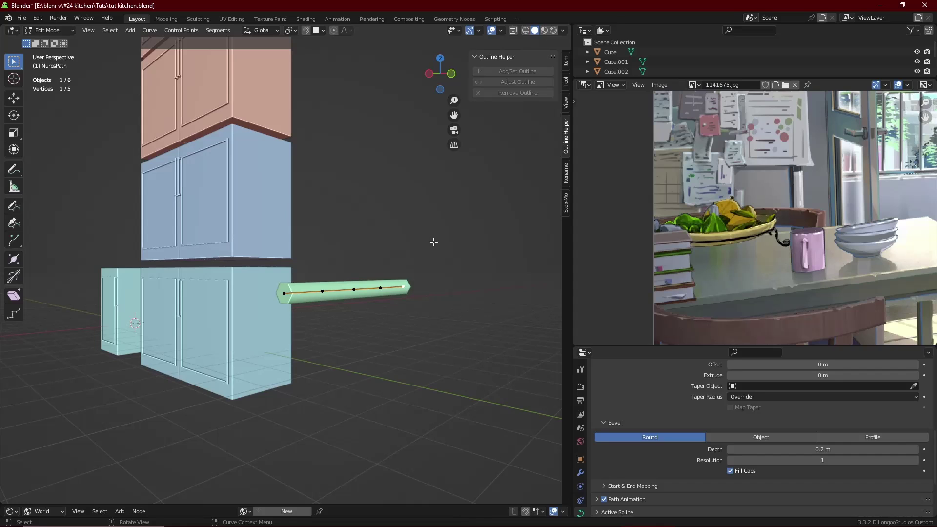
key(x)
click(434, 241)
key(alt+s)
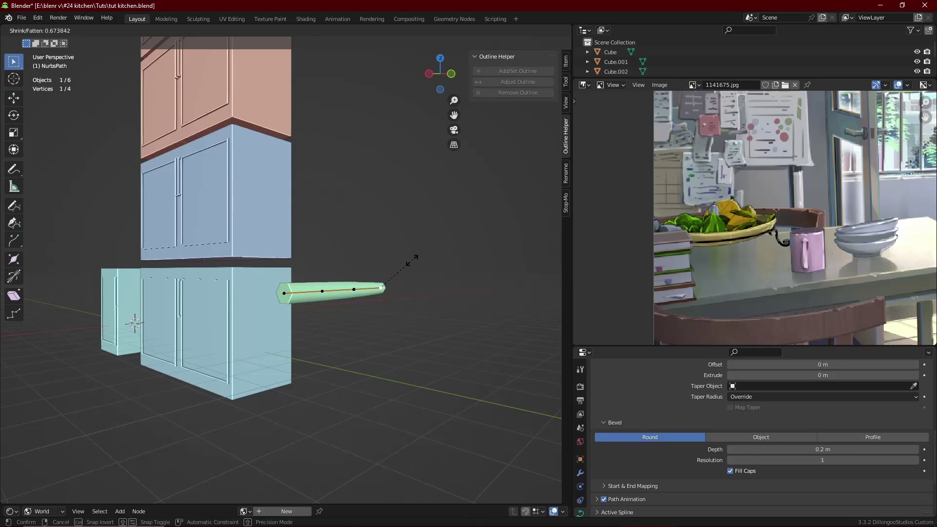
right_click(386, 276)
shift+click(287, 288)
key(alt+s)
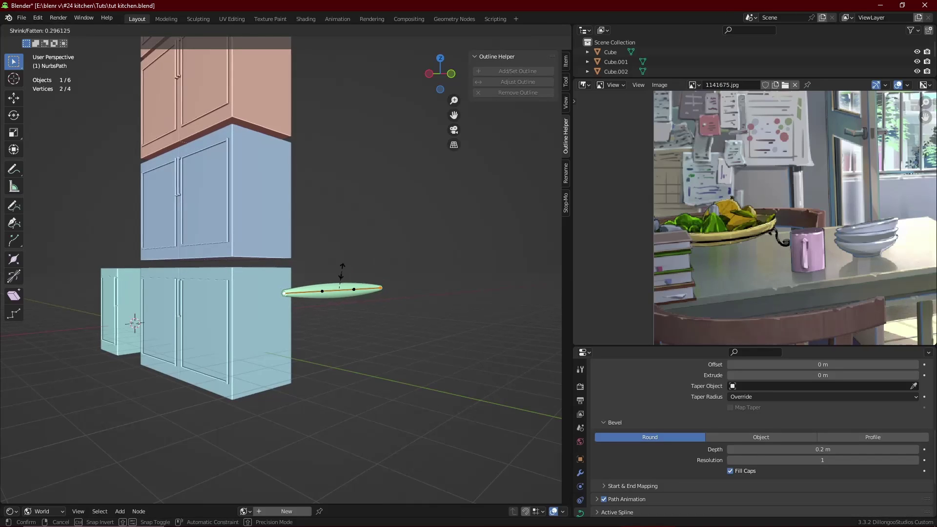
click(342, 269)
Raise the path's two end points along Z and delete the end control point nearest the cabinets.
click(14, 98)
drag(344, 255, 344, 229)
click(322, 291)
click(285, 264)
key(ctrl+x)
Raise the new end point near the cabinets about 0.38 m along Z and shrink its radius to about 0.24.
click(322, 291)
drag(322, 251, 322, 231)
key(alt+s)
click(363, 249)
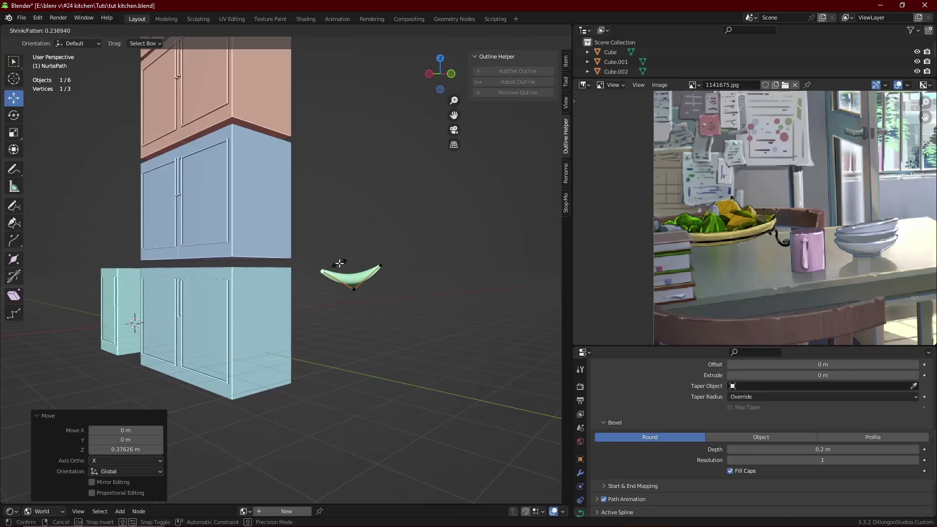
Raise the end point near the cabinets further, fatten the middle control point, and lower it slightly along Z.
middle_drag(363, 249, 304, 265)
drag(181, 227, 181, 213)
click(274, 292)
key(alt+s)
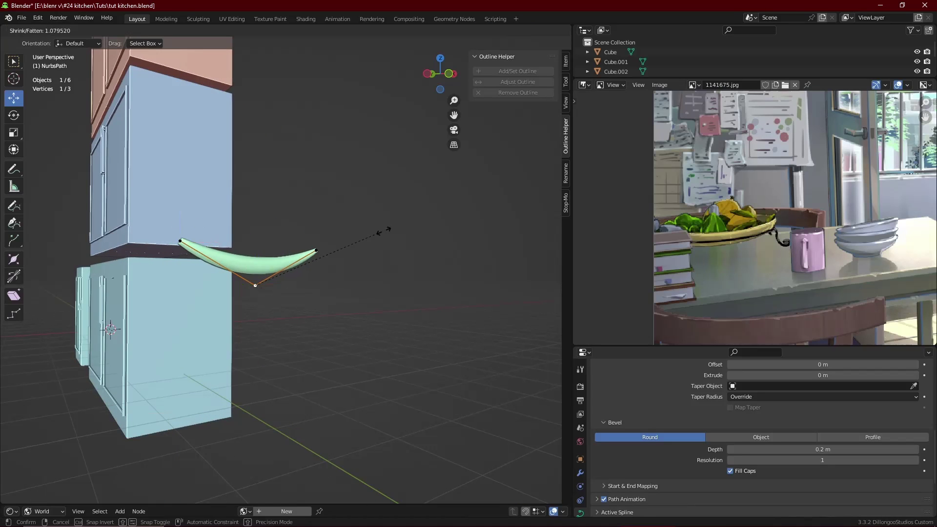
click(424, 224)
drag(256, 253, 255, 261)
Adjust the radius of the far end point, raise it along Z into a curved tip, and save the file.
click(315, 251)
key(alt+s)
click(322, 235)
drag(315, 225, 314, 200)
key(Tab)
middle_drag(376, 285, 336, 296)
key(ctrl+s)
middle_drag(531, 340, 400, 340)
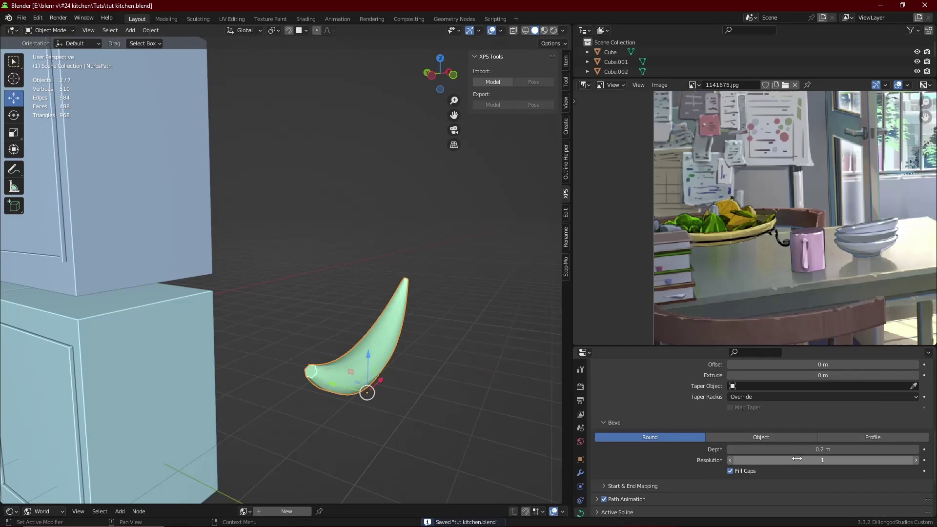
Set the curve's preview resolution U to 7.
scroll(732, 434, up, 10)
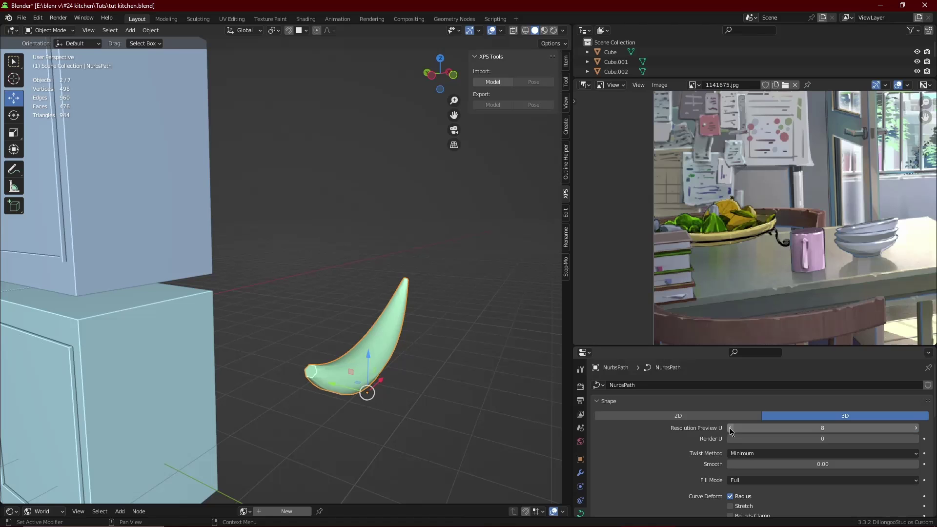
click(915, 429)
click(915, 429)
scroll(351, 316, up, 3)
middle_drag(351, 316, 338, 316)
scroll(338, 316, down, 3)
middle_drag(394, 305, 450, 298)
Scale the banana-shaped curve along X, deselect it, and save the file.
right_click(401, 315)
click(390, 315)
key(s)
key(x)
click(429, 271)
click(429, 272)
scroll(429, 273, down, 3)
middle_drag(468, 353, 425, 265)
key(ctrl+s)
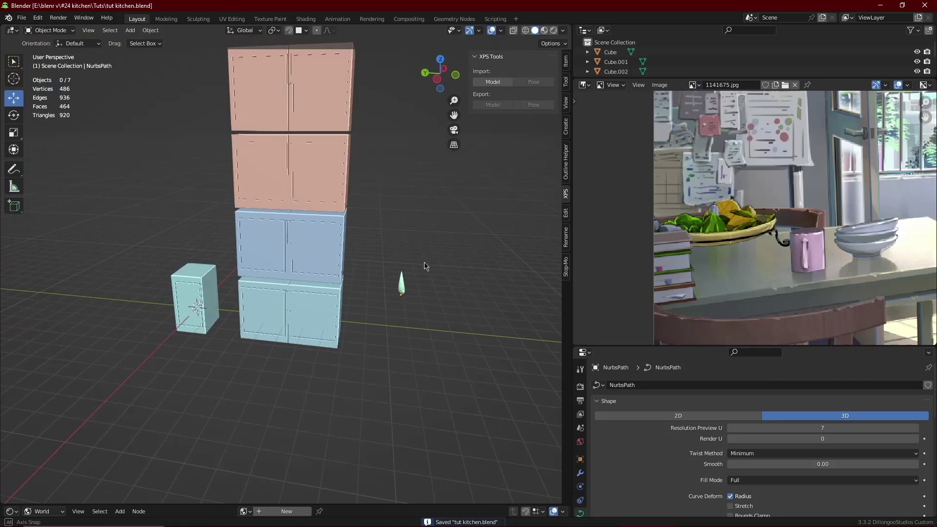
Add a 25-vertex mesh circle, referring to the chair in the kitchen image, move it about 4.93 m along Y, and save.
scroll(706, 244, down, 4)
scroll(798, 189, down, 1)
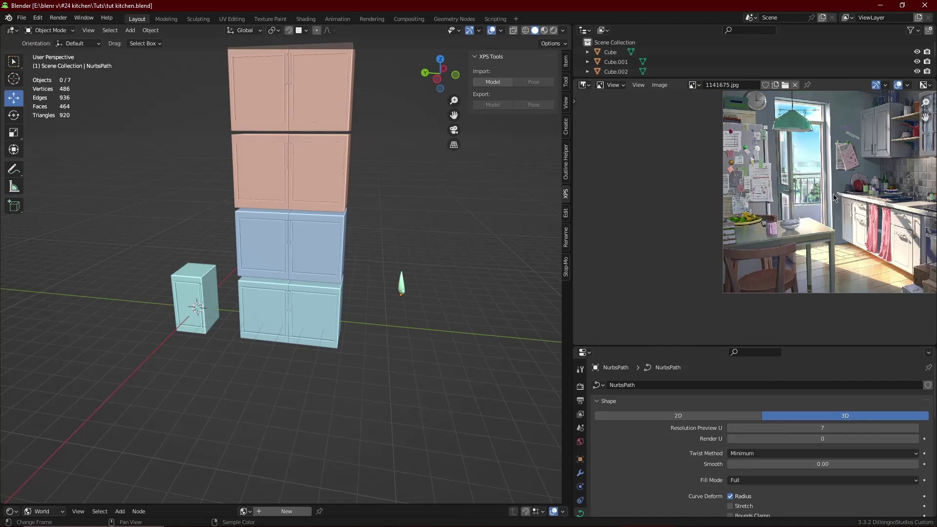
middle_drag(850, 195, 758, 232)
scroll(722, 227, down, 1)
middle_drag(898, 274, 847, 258)
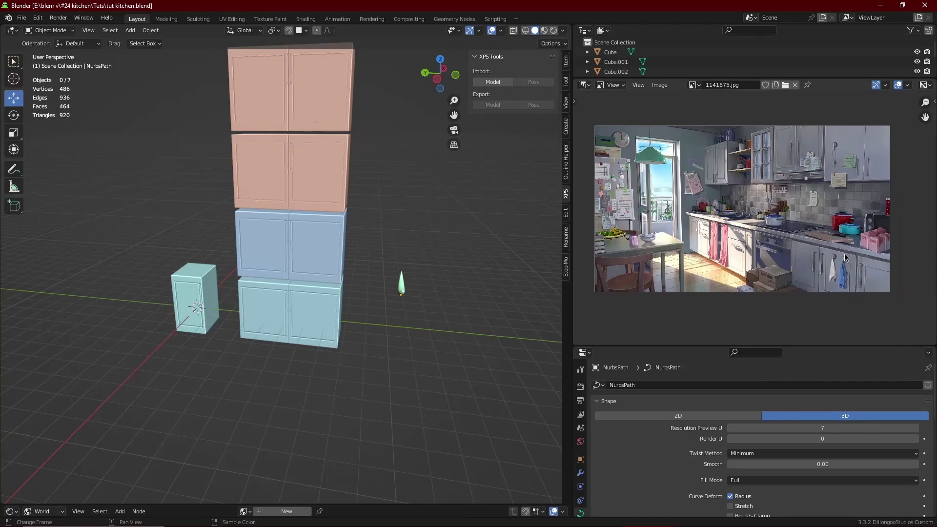
scroll(782, 231, up, 2)
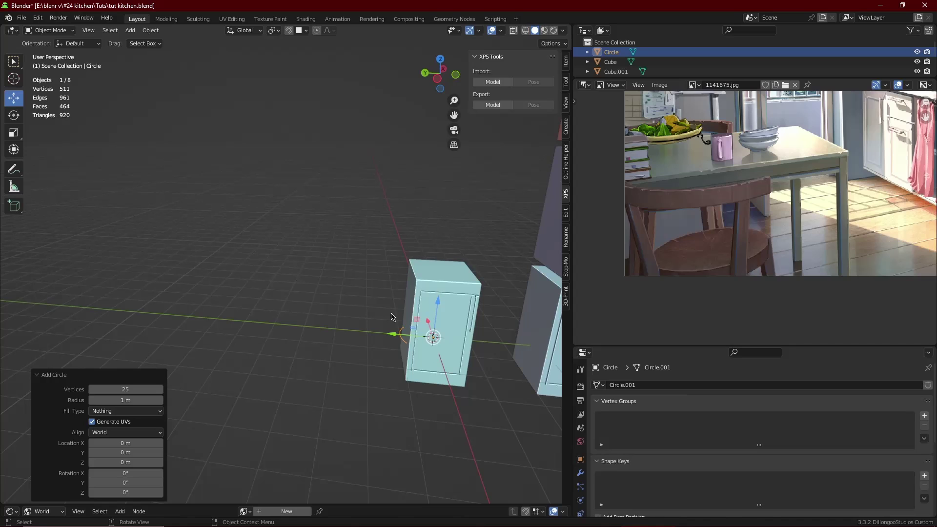
key(g)
drag(249, 303, 251, 303)
scroll(298, 311, up, 3)
shift+middle_drag(327, 317, 295, 279)
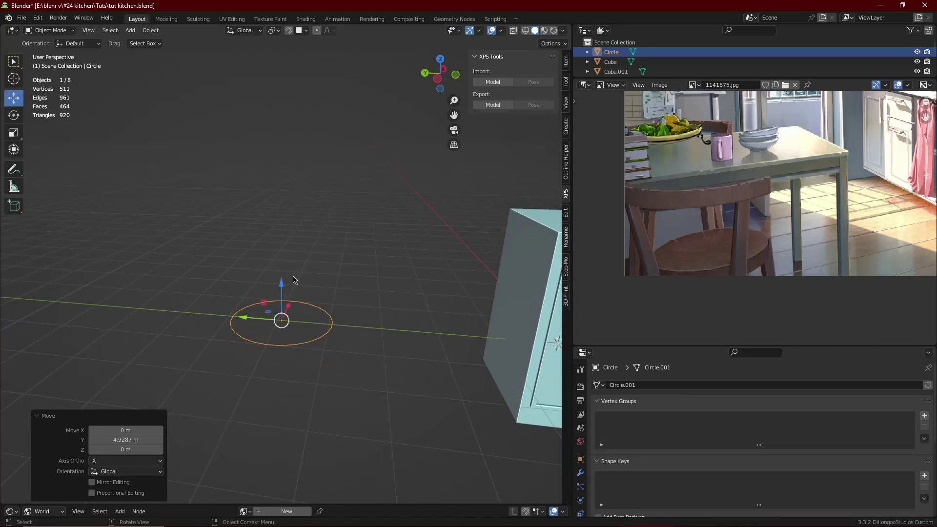
scroll(295, 280, up, 2)
key(ctrl+s)
Fill the circle with a face and knife-cut it straight across along X between two opposite vertices.
key(Tab)
key(f)
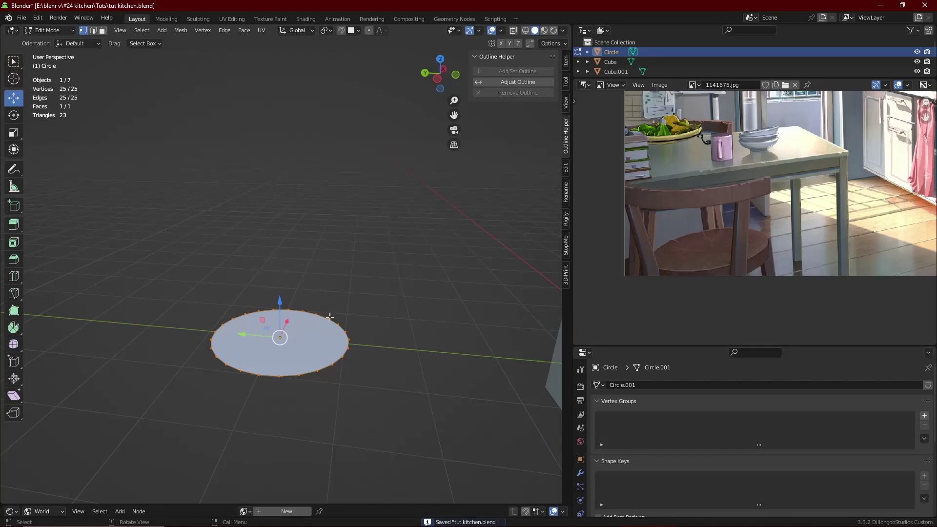
key(KP_7)
shift+middle_drag(154, 321, 314, 329)
scroll(277, 340, up, 4)
key(k)
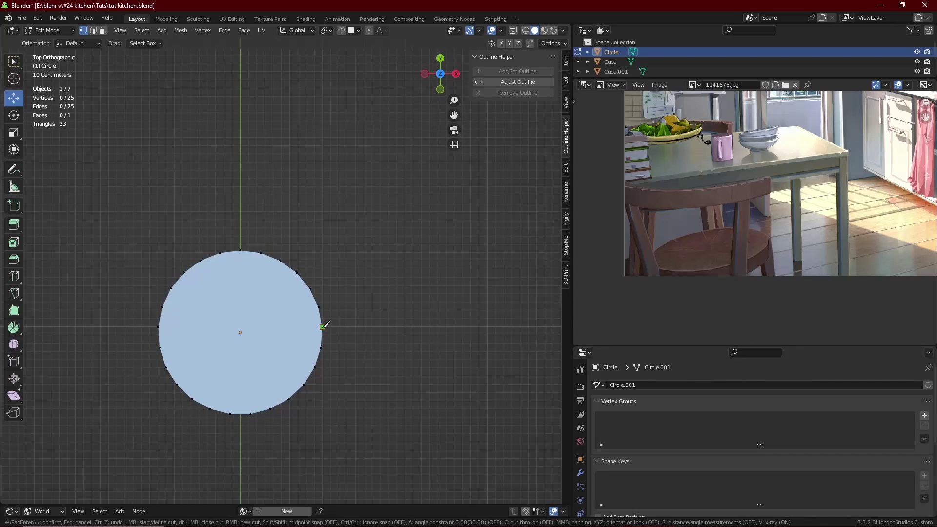
click(158, 327)
key(Return)
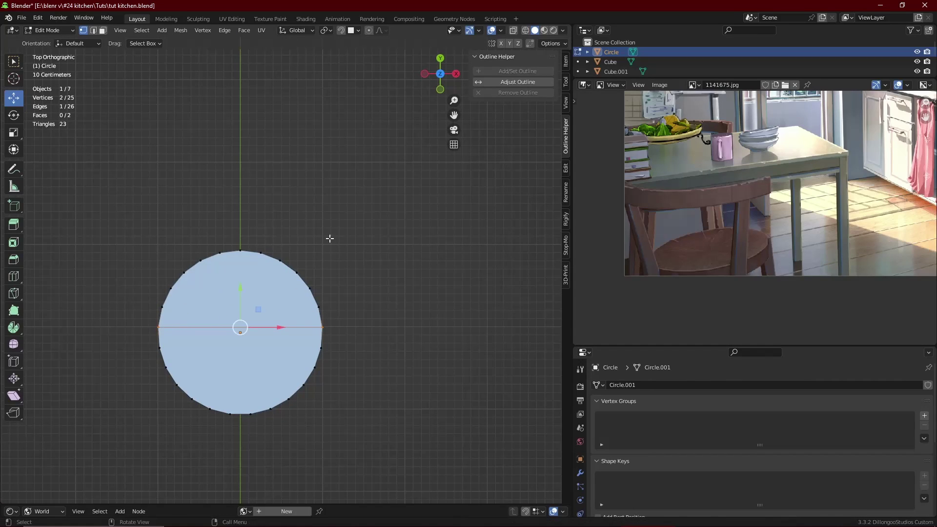
Delete the positive-Y half of the disc beyond the cut.
drag(379, 196, 140, 314)
key(x)
click(307, 217)
key(Tab)
middle_drag(309, 210, 445, 266)
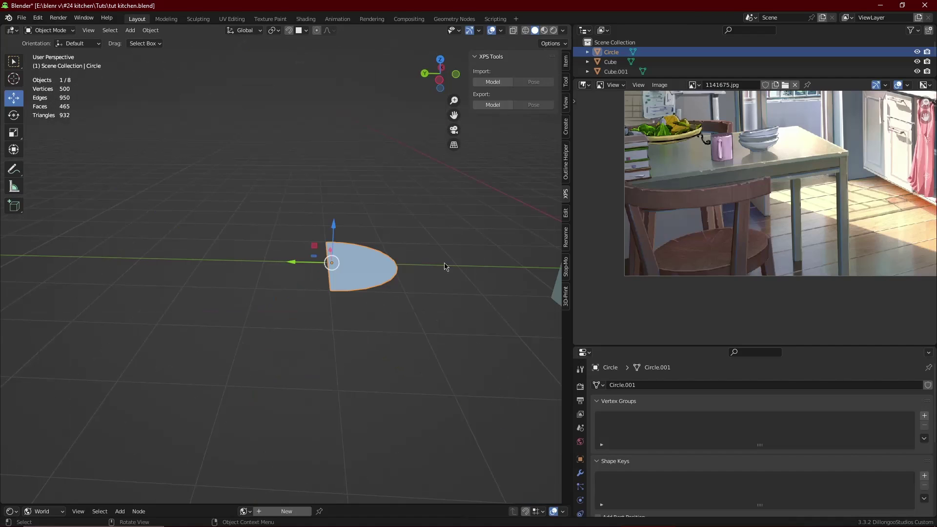
Add a Mirror modifier to the half disc, mirroring across Y only.
click(581, 474)
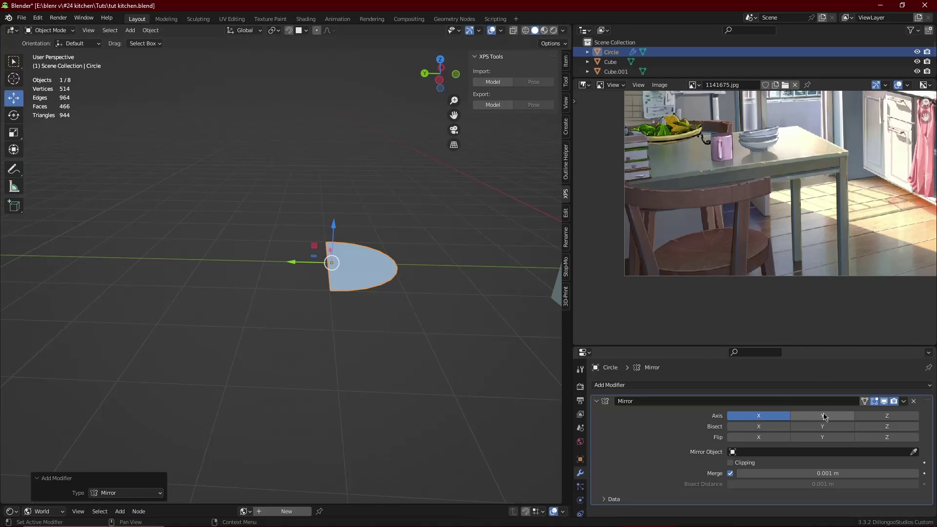
click(824, 416)
click(765, 417)
Extrude the half disc upward into a thick chair seat and save the file.
key(Tab)
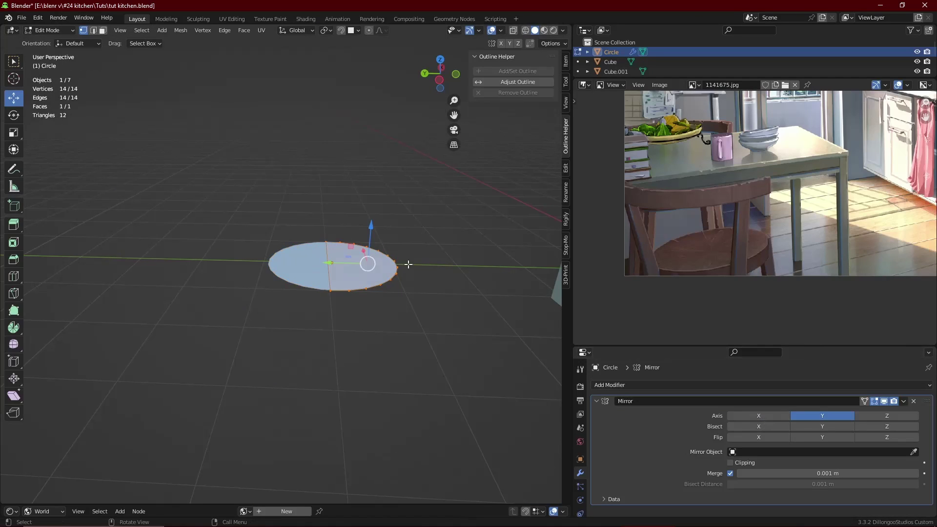
key(e)
click(418, 239)
key(Tab)
middle_drag(407, 236, 391, 233)
right_click(268, 218)
click(268, 218)
click(285, 219)
middle_drag(298, 227, 286, 232)
key(ctrl+s)
Enable clipping on the Mirror modifier and move the seat half along Y until its seam meets the mirror plane.
scroll(290, 274, up, 3)
middle_drag(291, 275, 281, 294)
click(284, 295)
key(Tab)
click(324, 289)
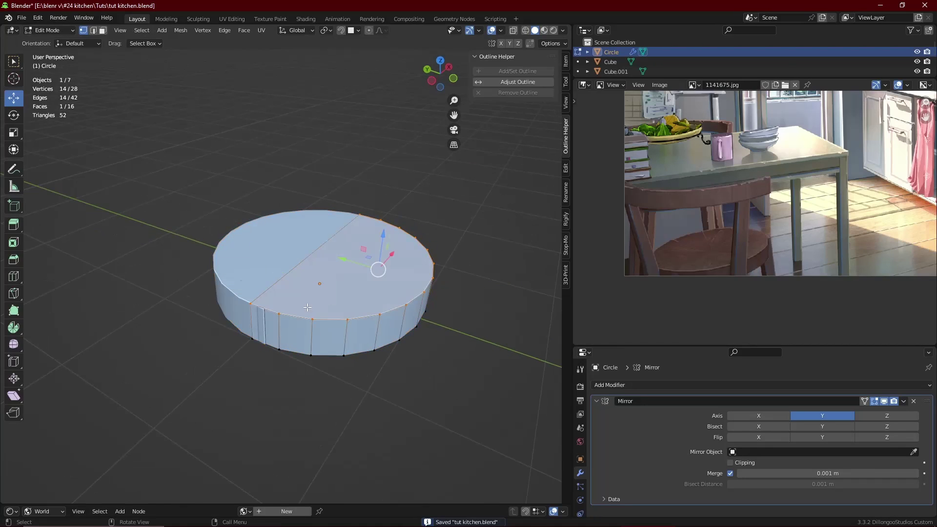
key(a)
drag(345, 277, 353, 281)
key(Tab)
key(Tab)
Select all vertices of the seat half except those on the seam, reposition them to refine the round outline, and save.
key(shift+z)
key(x)
key(c)
middle_drag(260, 307, 264, 320)
shift+click(357, 212)
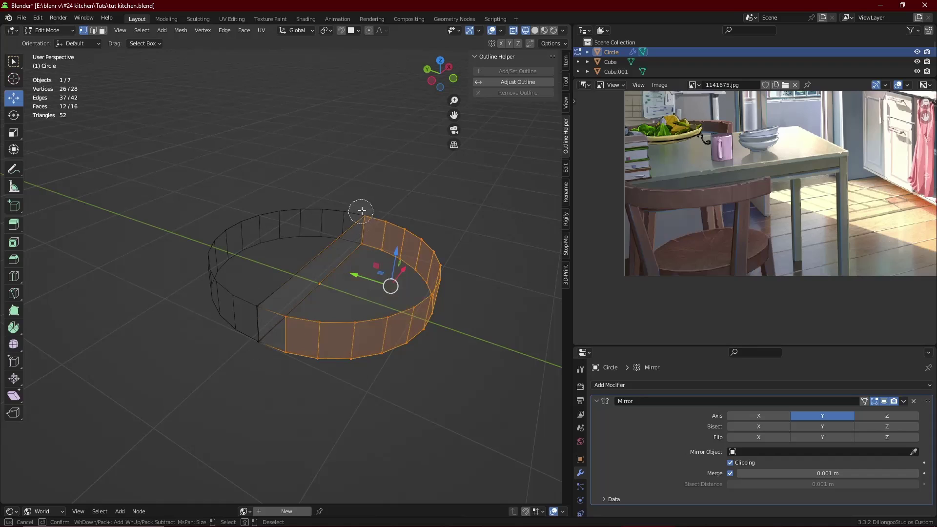
key(Escape)
key(alt+z)
key(g)
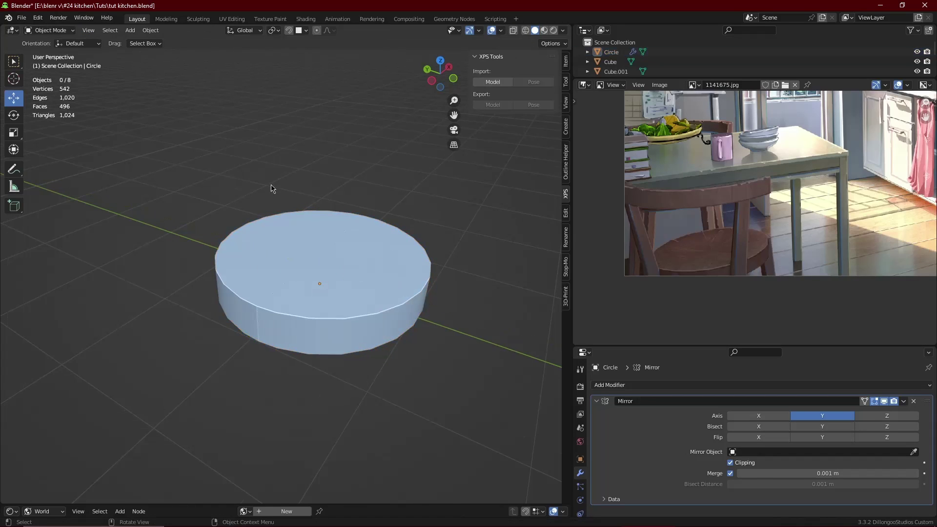
scroll(345, 246, down, 3)
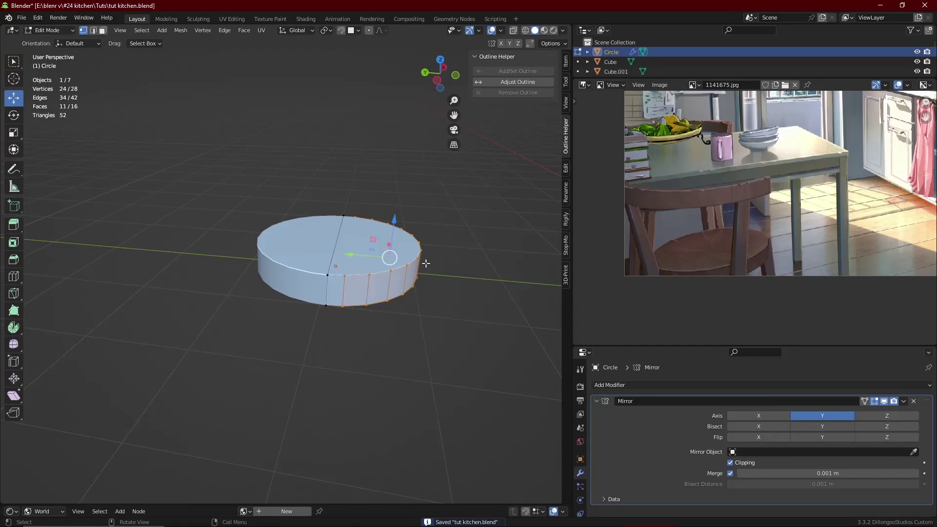
middle_drag(424, 261, 350, 280)
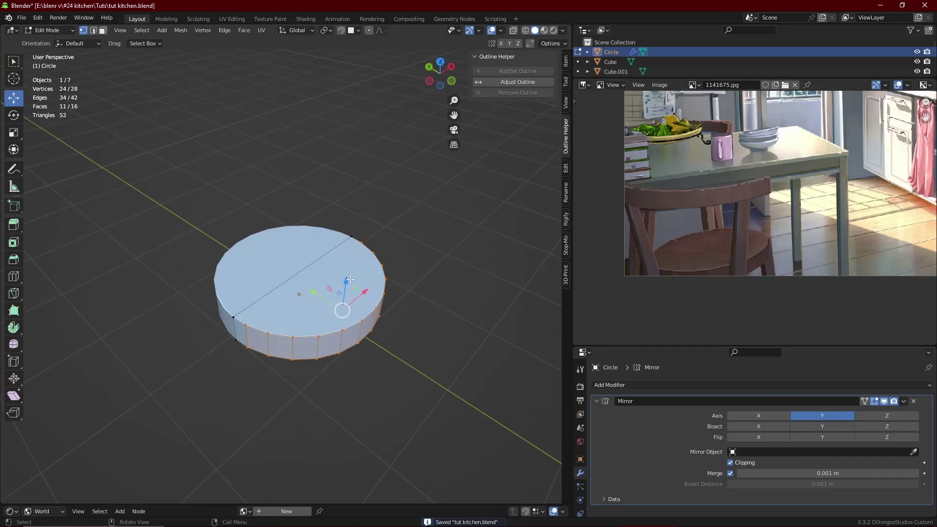
click(259, 344)
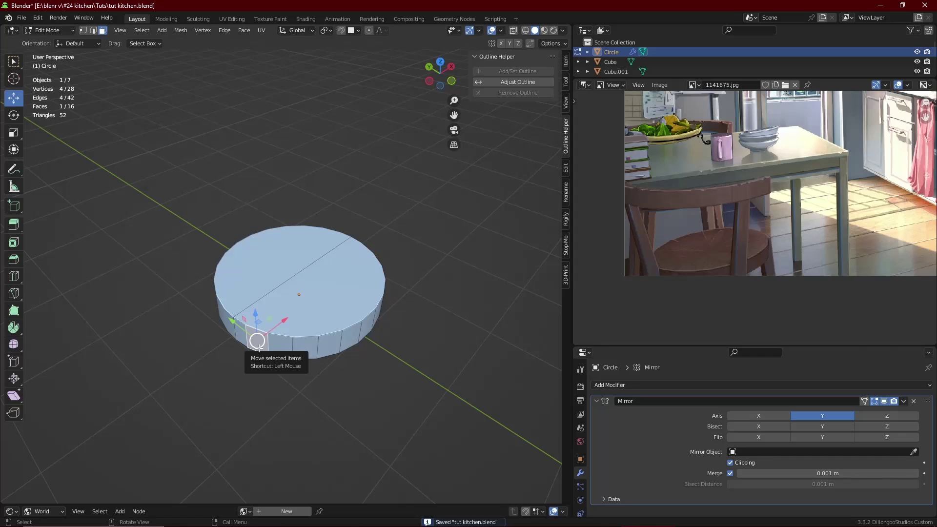
key(e)
click(252, 333)
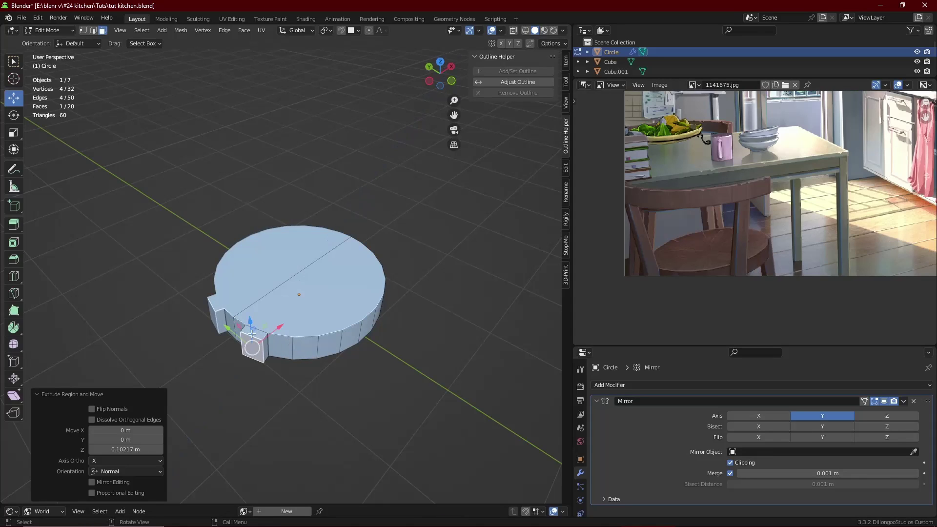
Extrude a side face farther from the seam outward about 0.13 m, and extrude a post about 1.2 m up from its top.
key(g)
key(z)
key(z)
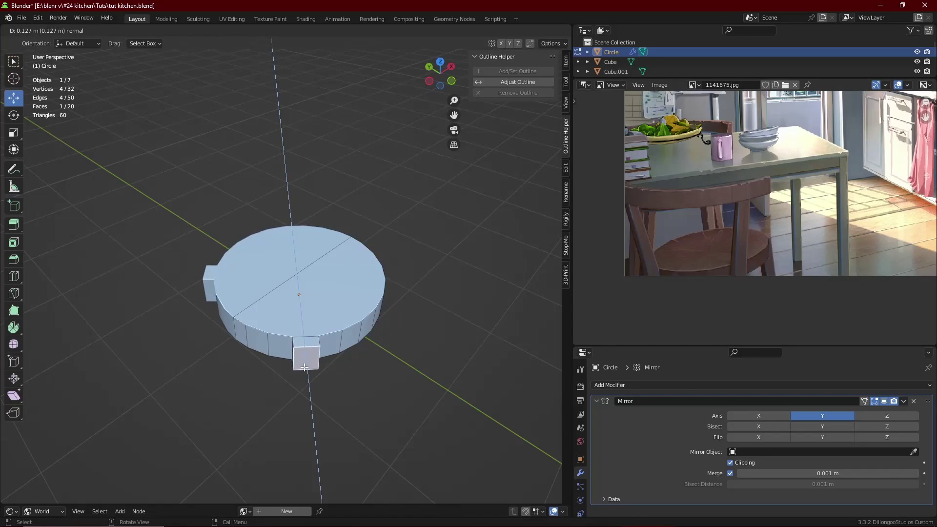
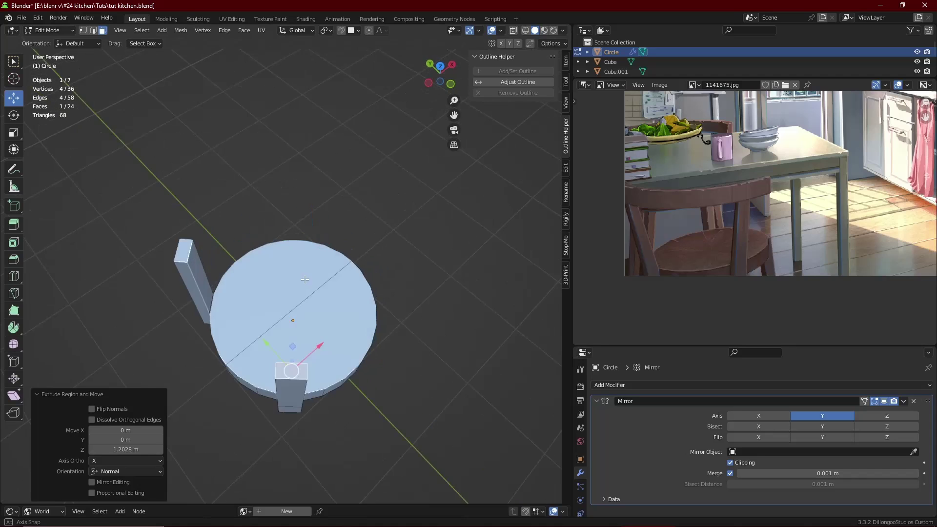
Shift the post's top face outward from the seat, scale it to 0.745, and save the file.
key(KP_7)
drag(198, 377, 194, 379)
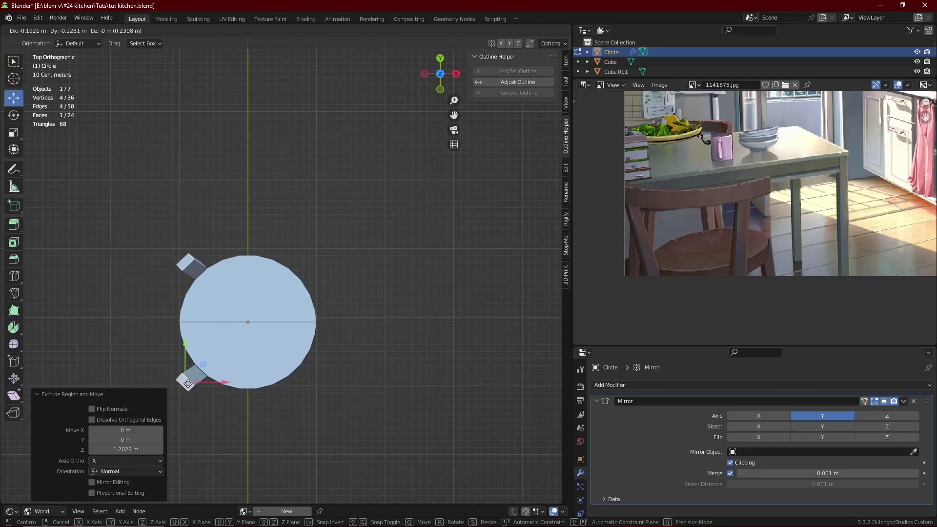
click(187, 385)
middle_drag(187, 385, 348, 156)
middle_drag(366, 120, 412, 228)
key(s)
click(366, 102)
key(ctrl+s)
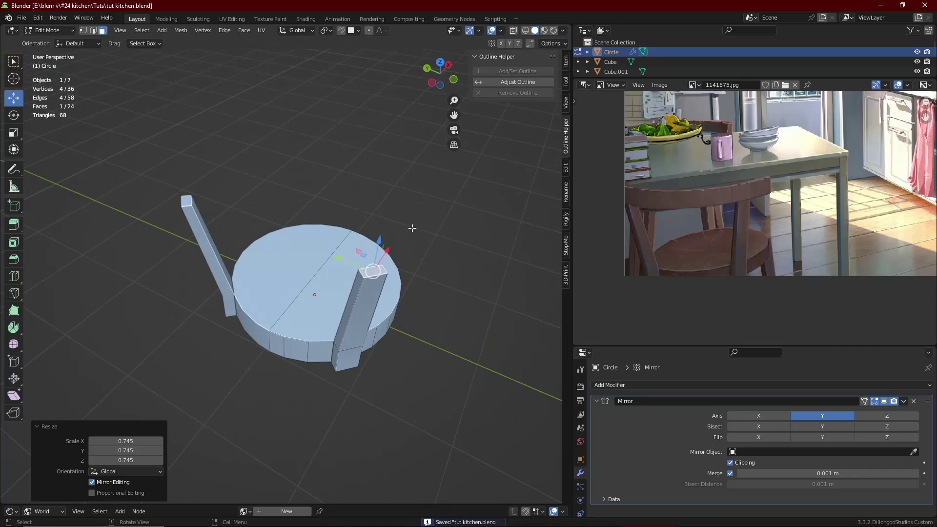
Extrude the post's top face in place and scale it to 1.288.
key(e)
right_click(411, 229)
middle_drag(378, 264, 405, 278)
key(s)
click(435, 268)
key(s)
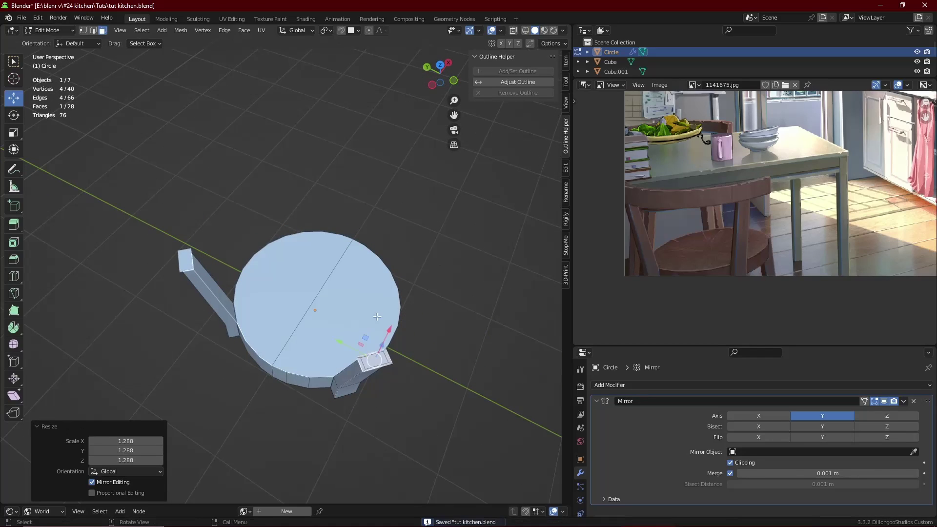
key(y)
key(y)
right_click(377, 316)
Move the outer and inner long edges of the post's flared top face to adjust its width.
key(2)
click(372, 373)
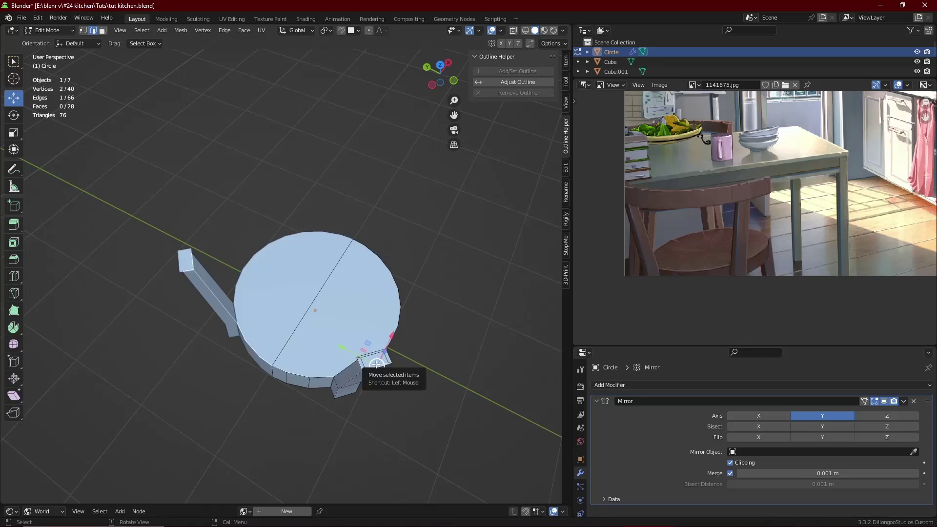
key(KP_7)
scroll(319, 447, up, 8)
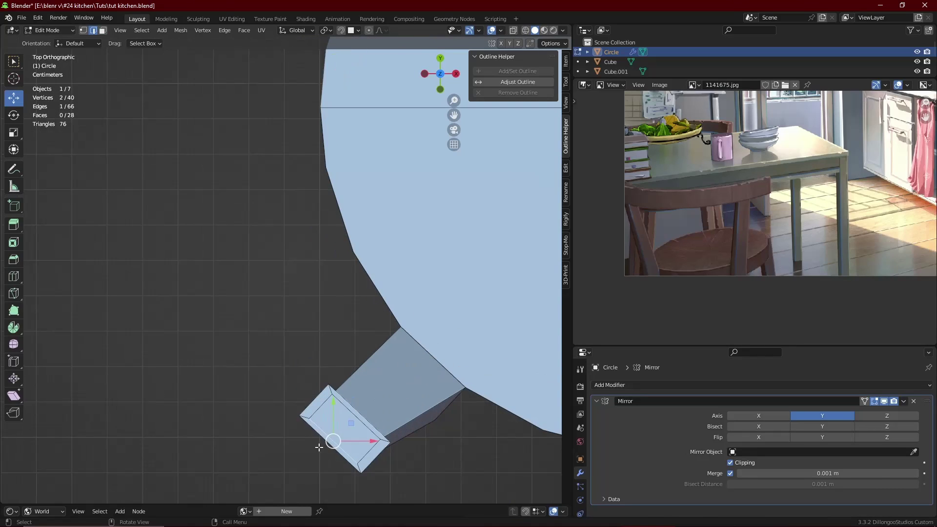
key(g)
click(322, 453)
click(363, 411)
key(g)
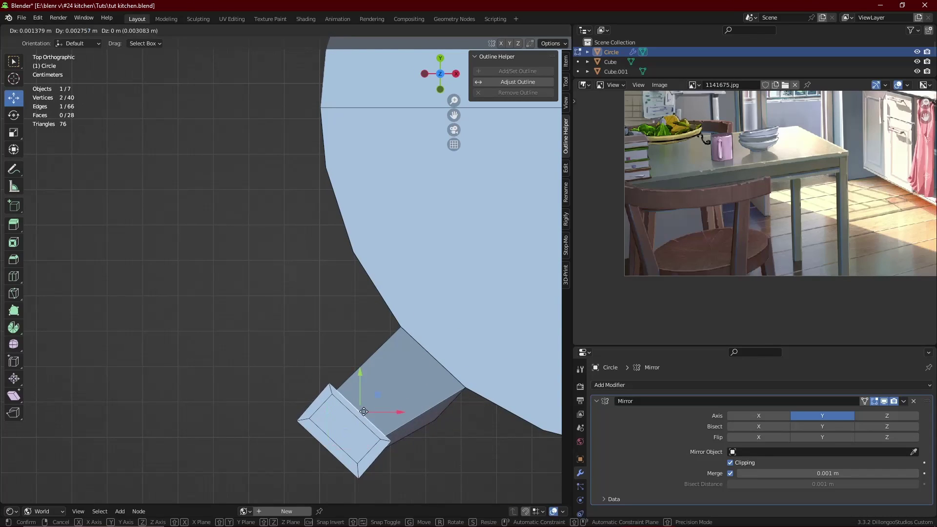
click(366, 410)
Extrude the post's flared top face up about 0.106 m and save the file.
middle_drag(366, 410, 332, 399)
scroll(423, 326, down, 4)
scroll(328, 288, up, 3)
key(3)
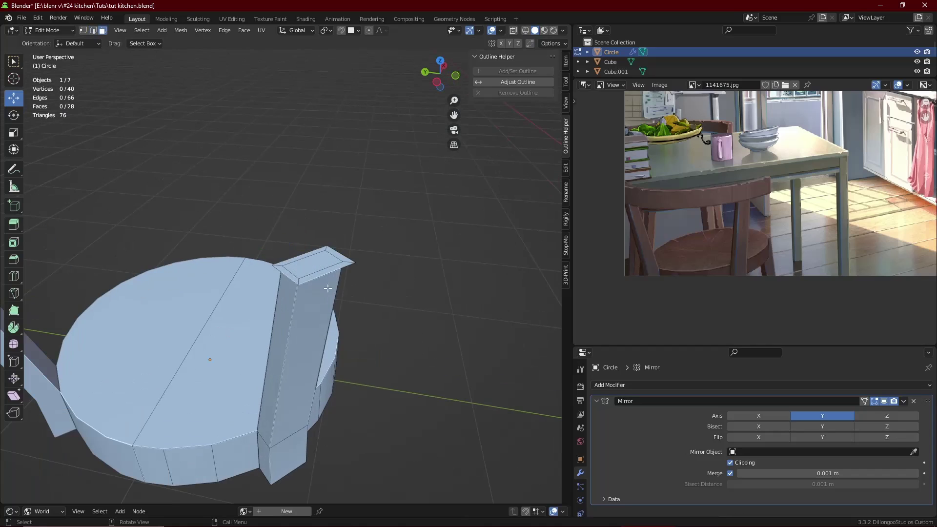
mouse_move(316, 232)
mouse_down()
mouse_move(318, 214)
mouse_move(318, 231)
mouse_up()
right_click(317, 213)
click(319, 266)
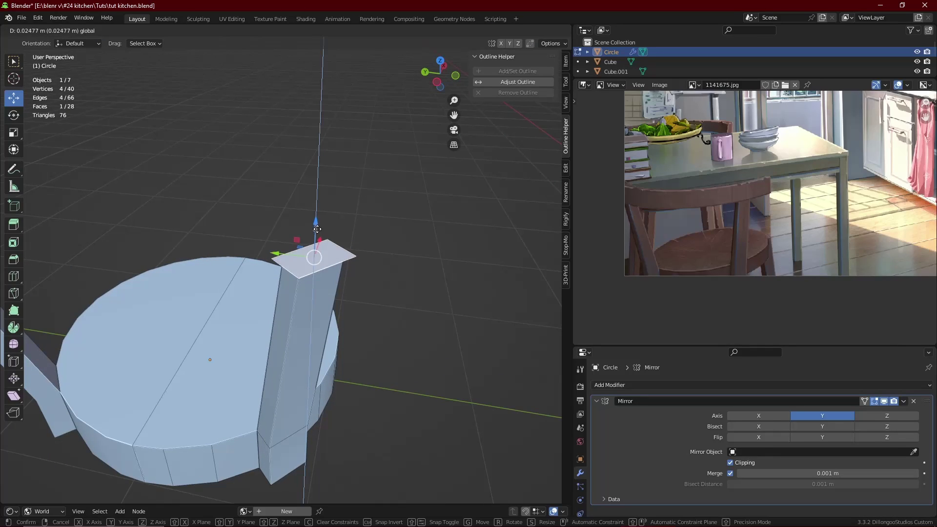
click(318, 235)
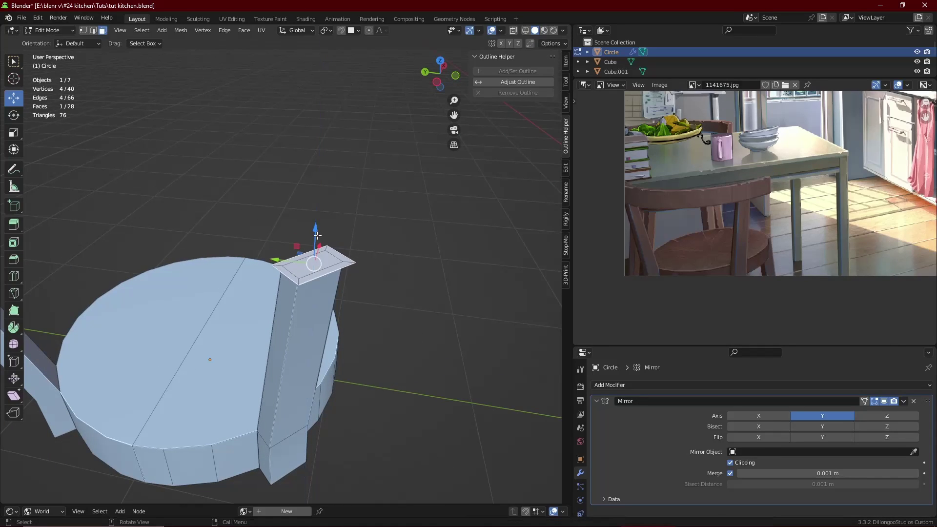
key(e)
click(344, 247)
scroll(344, 248, down, 3)
scroll(344, 252, up, 2)
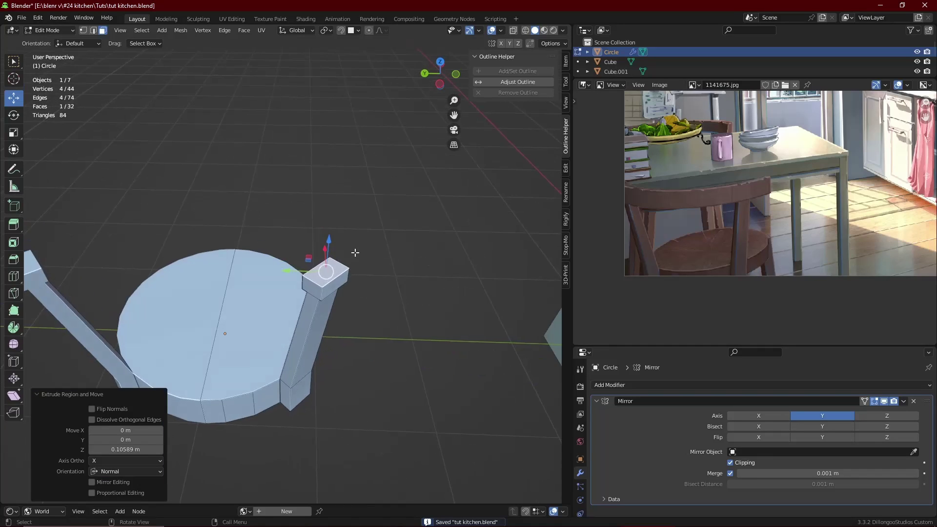
Extrude the post cap's seam-facing side to the mirror plane as a backrest rail, rotate its end about Z, and delete the end face.
scroll(347, 257, down, 2)
middle_drag(298, 297, 304, 318)
key(KP_7)
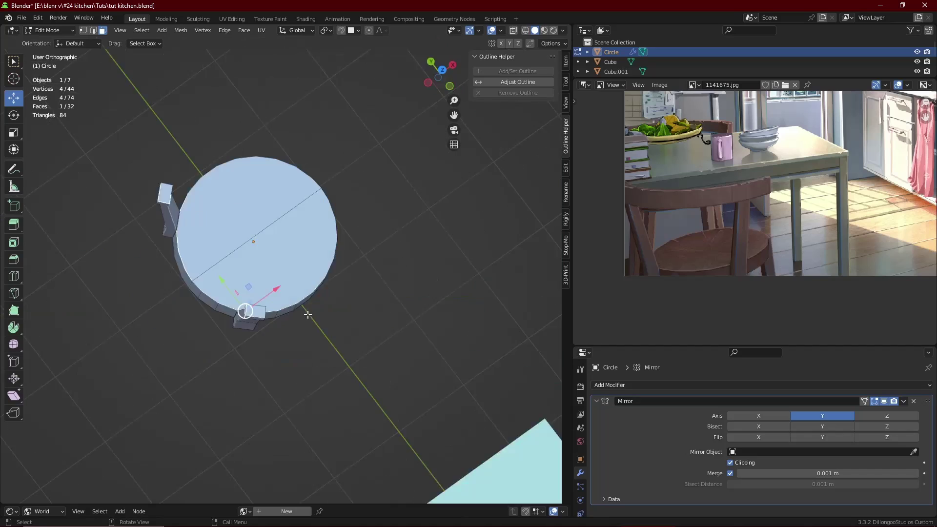
key(e)
click(207, 233)
drag(192, 232, 170, 245)
key(r)
key(z)
click(258, 214)
key(x)
click(247, 235)
Move the backrest rail's seam-end vertices about 0.053 m away from the seat along X.
key(1)
key(shift+z)
key(shift+z)
drag(191, 206, 207, 219)
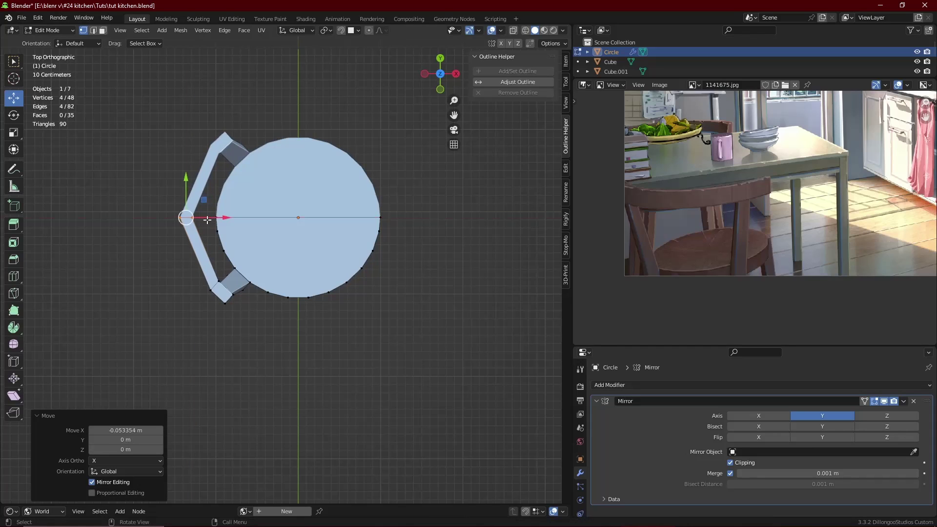
Add an edge loop across the middle of the rail half, shift it outward, and bevel it to curve the rail.
double_click(199, 249)
drag(234, 251, 195, 249)
key(ctrl+b)
click(315, 173)
key(Tab)
scroll(254, 249, down, 3)
middle_drag(293, 251, 402, 164)
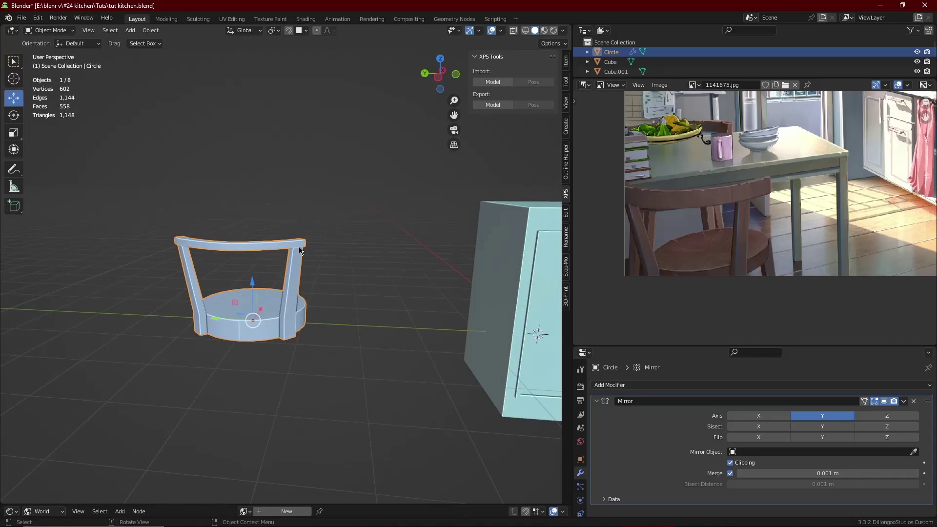
Select all top faces of the backrest rail half and raise them to make the rail taller.
scroll(269, 258, up, 4)
key(Tab)
middle_drag(337, 248, 337, 276)
key(3)
click(309, 249)
shift+click(263, 258)
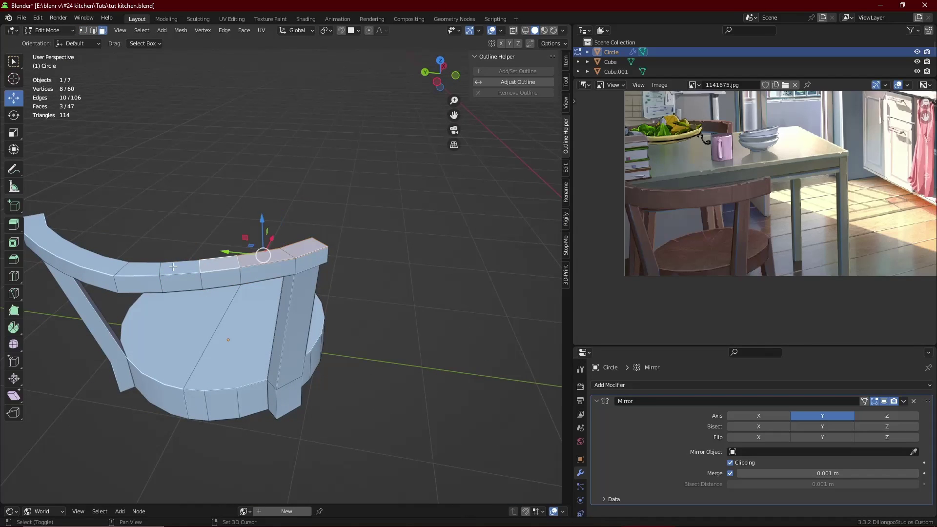
drag(221, 230, 220, 208)
middle_drag(177, 208, 184, 187)
key(Tab)
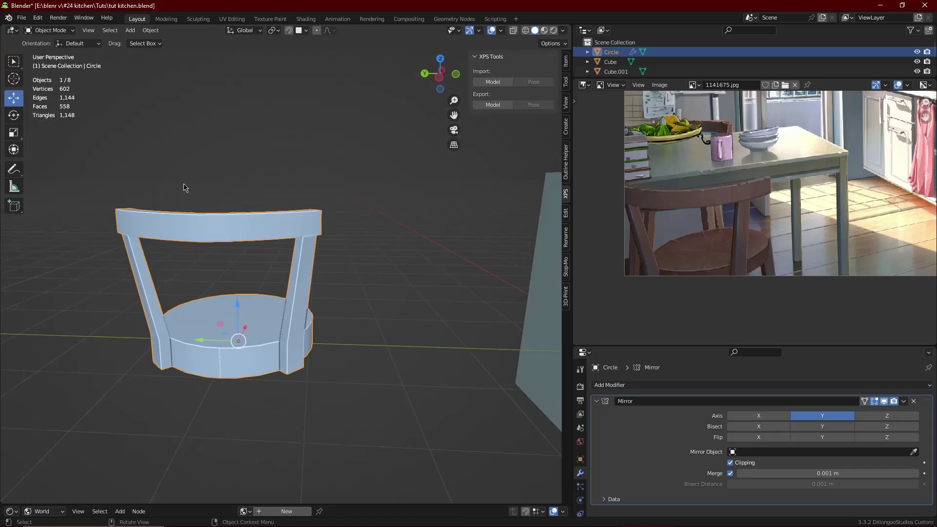
Extrude the rail's outer end face past the post, rotate it about 21° around Z, and reposition it to continue the curve.
click(184, 186)
scroll(256, 210, down, 3)
middle_drag(256, 210, 230, 221)
scroll(278, 248, up, 5)
click(279, 250)
key(Tab)
middle_drag(332, 245, 286, 287)
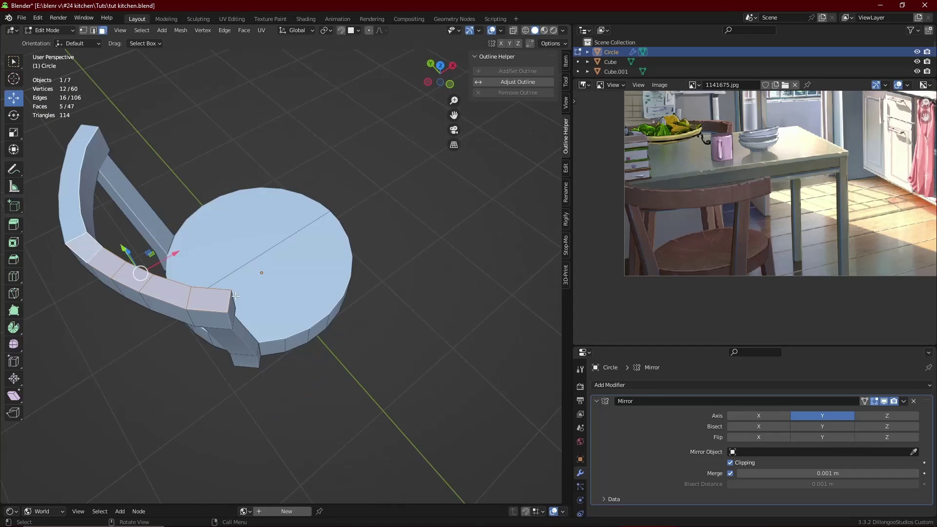
key(KP_7)
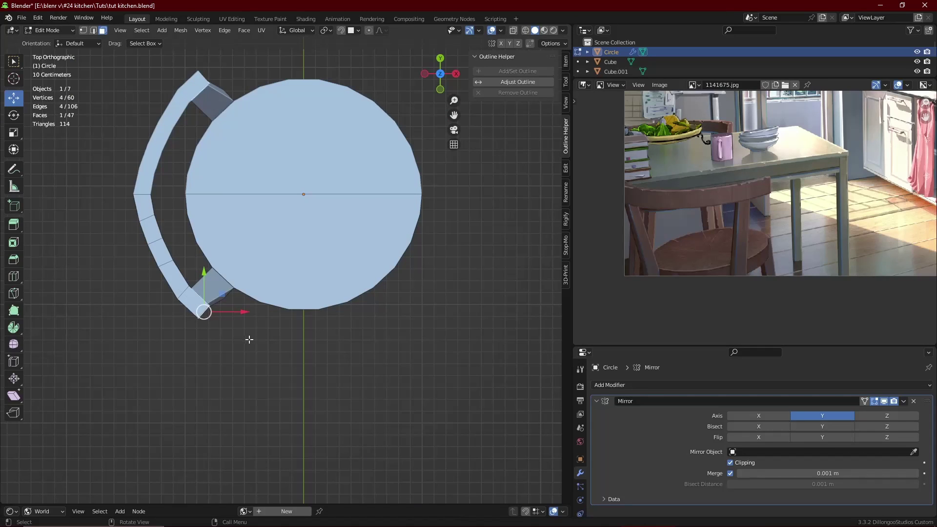
key(e)
click(247, 324)
key(r)
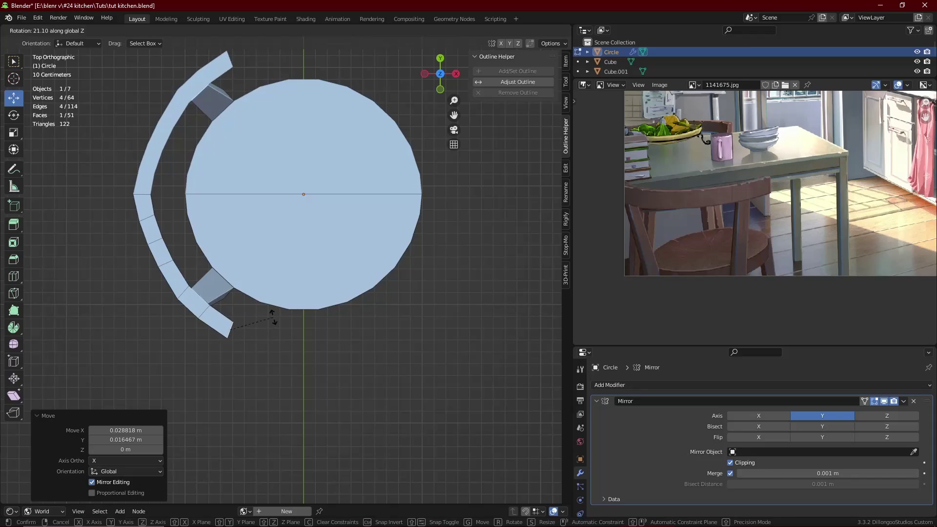
click(273, 318)
key(g)
click(274, 316)
Return to Object Mode, deselect the chair, and save the file.
key(Tab)
middle_drag(163, 328, 347, 224)
scroll(344, 234, down, 4)
click(330, 263)
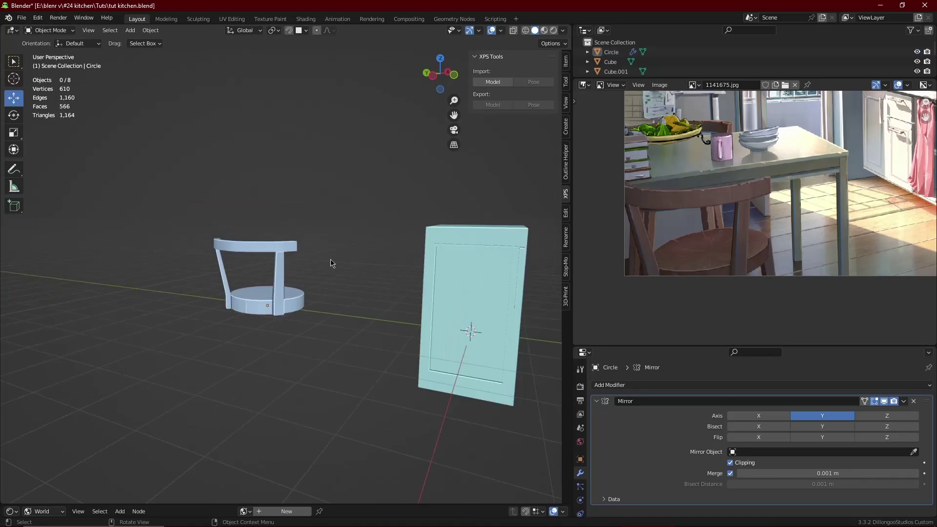
key(ctrl+s)
Extrude the bottom face of the back post's base down about 1.94 m to form the rear leg.
middle_drag(330, 262, 255, 280)
scroll(297, 307, up, 3)
click(257, 331)
key(Tab)
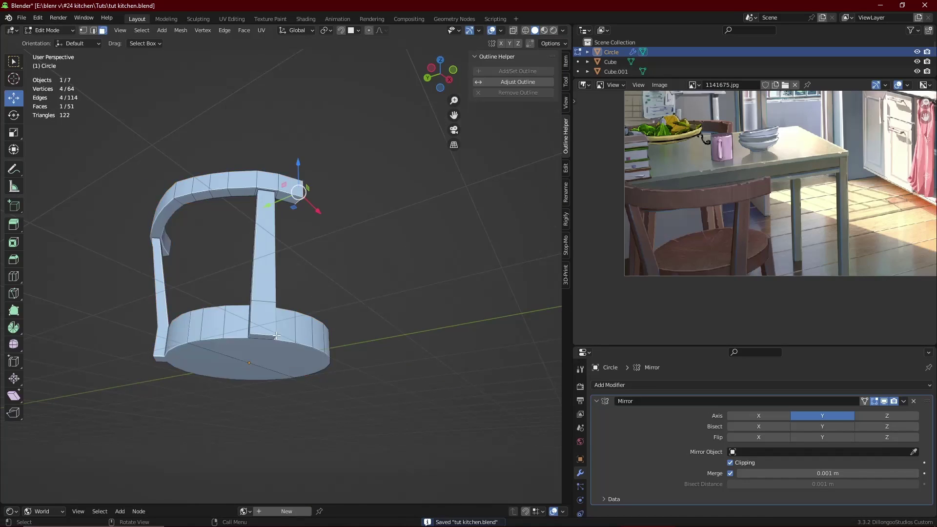
middle_drag(276, 336, 273, 341)
scroll(273, 342, down, 3)
key(e)
click(284, 386)
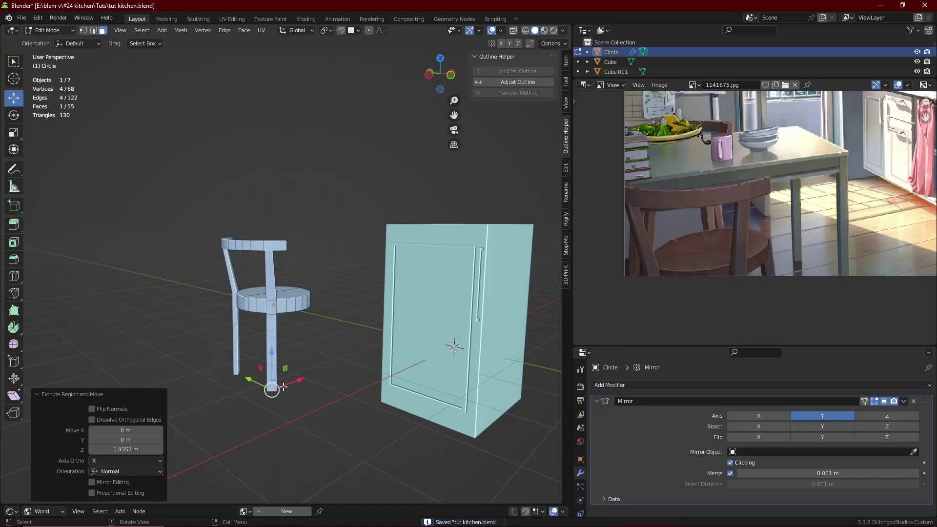
Splay the rear leg's bottom face backward along X and about 0.28 m outward along Y, and save the file.
drag(294, 383, 280, 389)
middle_drag(280, 388, 339, 408)
drag(250, 388, 262, 390)
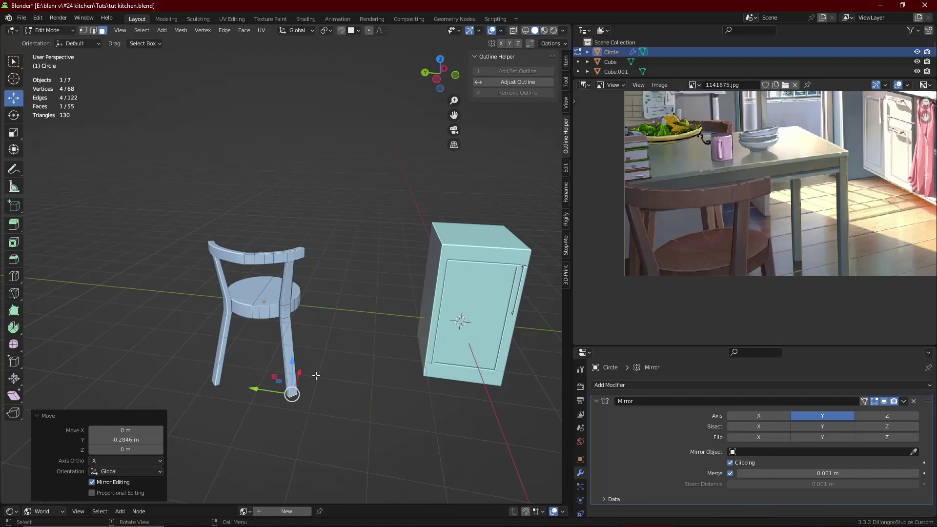
key(s)
right_click(320, 369)
key(Tab)
middle_drag(318, 367, 373, 320)
key(ctrl+s)
Extrude a side face near the seat's front outward, and extrude a front leg about 1.98 m down from its underside.
key(Tab)
scroll(341, 337, up, 3)
click(362, 310)
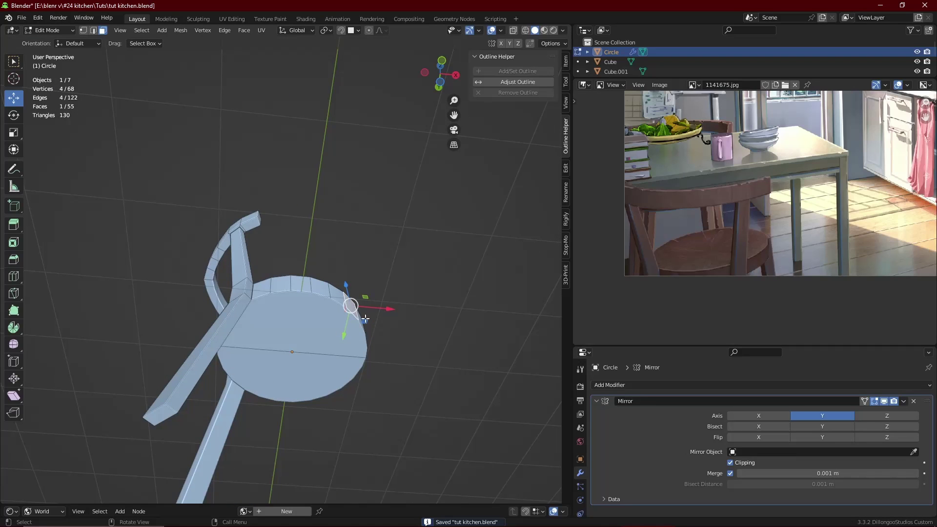
key(e)
click(366, 322)
middle_drag(367, 322, 345, 334)
key(e)
click(331, 414)
Raise the front leg's bottom face about 0.049 m along Z to level it with the rear leg.
middle_drag(330, 413, 315, 384)
key(KP_1)
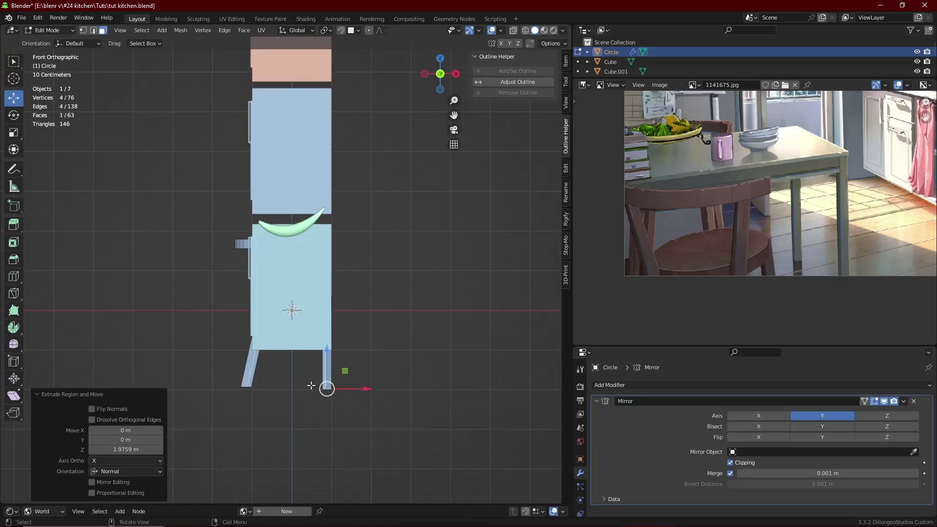
key(alt+z)
key(g)
key(z)
click(332, 387)
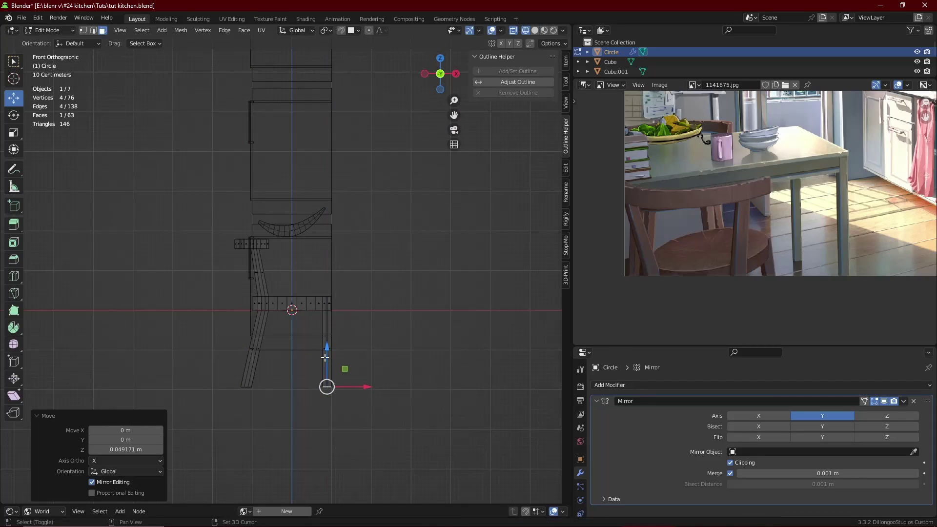
Splay the front leg's bottom face forward along X and about 0.42 m outward along Y, and save the file.
key(alt+z)
key(Tab)
scroll(273, 398, down, 4)
middle_drag(274, 397, 295, 346)
click(294, 343)
key(Tab)
drag(263, 325, 265, 328)
key(Tab)
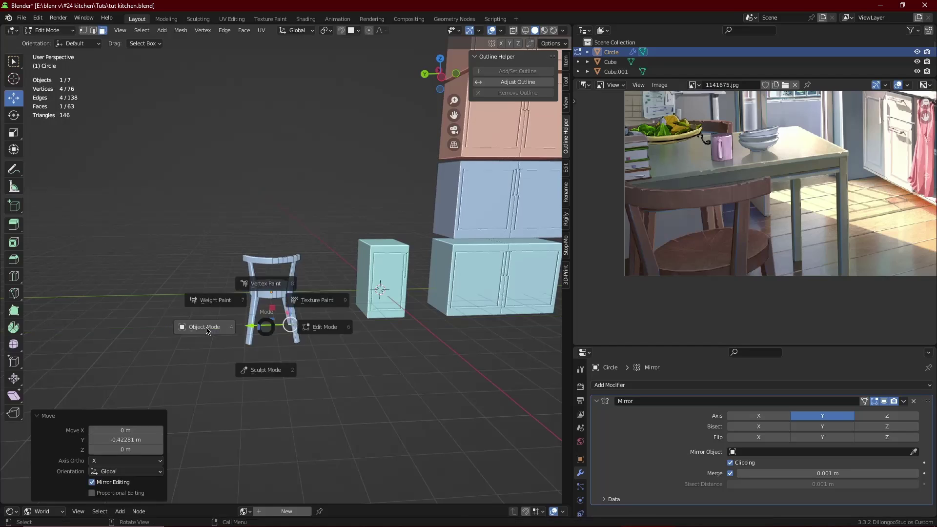
click(207, 329)
middle_drag(206, 329, 245, 320)
key(ctrl+s)
Move the chair's entire mesh up about 1.93 m so its feet stand at the origin's ground level.
scroll(259, 321, up, 2)
scroll(293, 312, down, 3)
shift+middle_drag(390, 290, 293, 341)
click(189, 332)
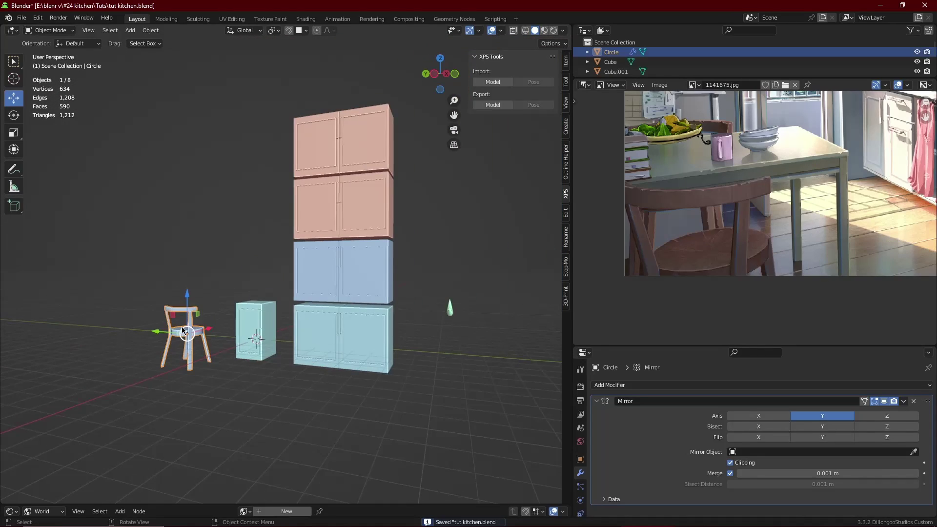
key(Tab)
key(KP_1)
key(alt+z)
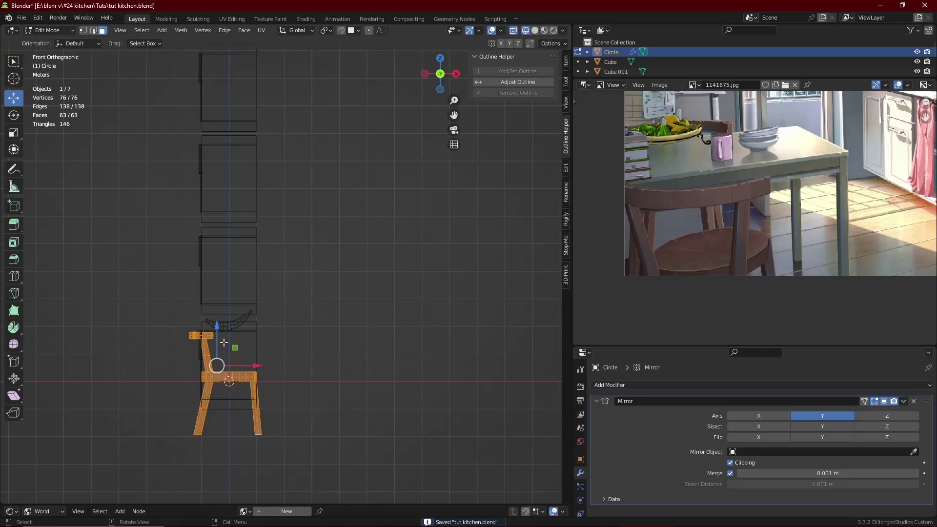
key(g)
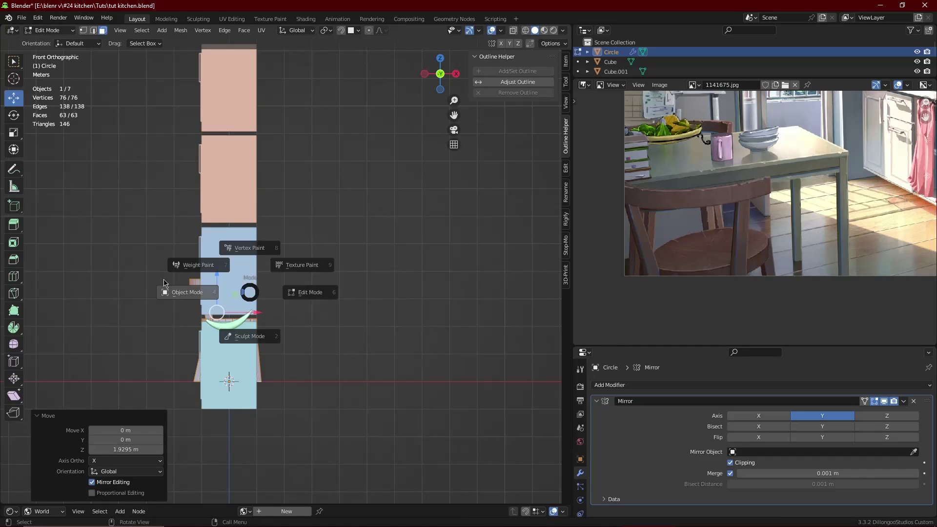
middle_drag(230, 299, 341, 317)
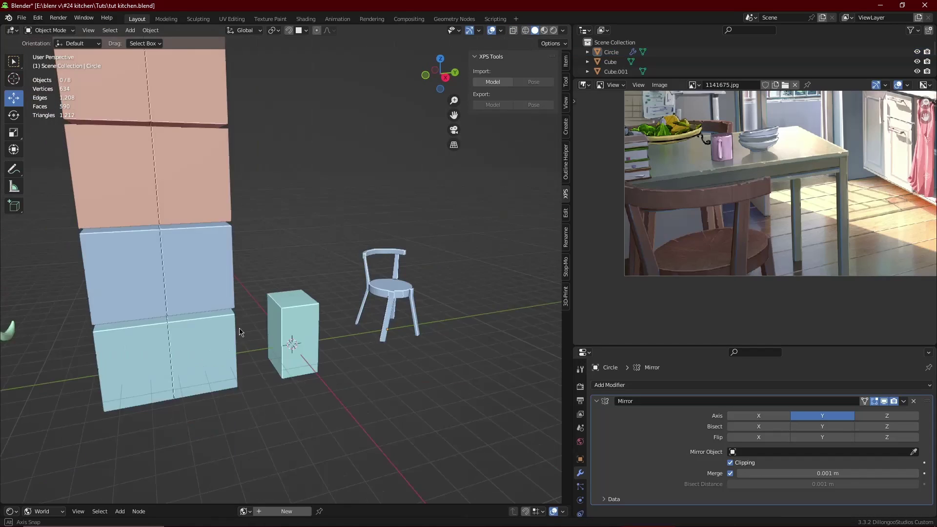
Focus the reference image on the dish rack and add a plane mesh.
scroll(341, 318, down, 3)
scroll(445, 326, up, 1)
scroll(751, 224, down, 4)
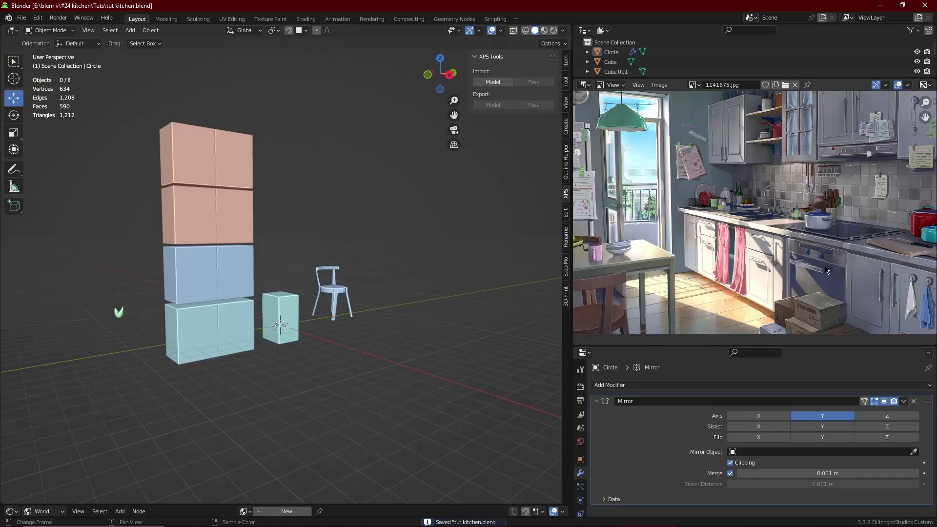
middle_drag(821, 263, 766, 249)
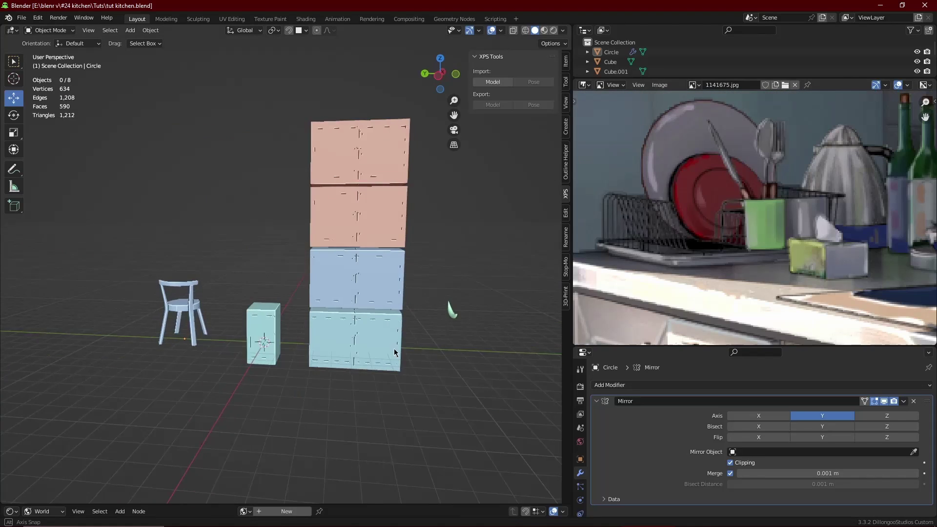
middle_drag(394, 349, 371, 341)
scroll(417, 288, up, 2)
key(shift+a)
mouse_move(417, 287)
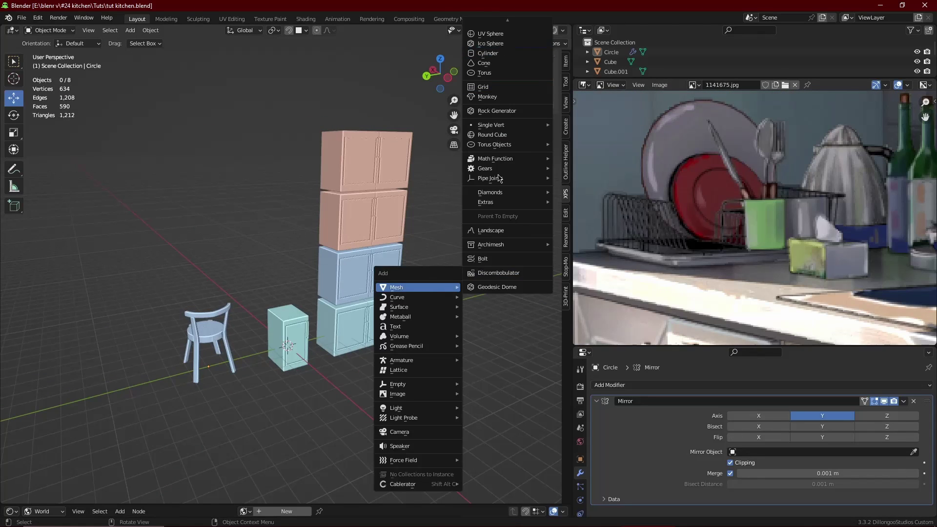
scroll(496, 289, up, 2)
click(491, 24)
Move the plane to the open area beyond the chair, scale it, and save the file.
drag(262, 342, 157, 375)
shift+middle_drag(257, 359, 410, 309)
scroll(412, 312, up, 2)
key(s)
click(444, 304)
drag(322, 335, 277, 350)
middle_drag(356, 344, 336, 342)
key(ctrl+s)
Add a centered loop cut dividing the plane into two halves along Y.
key(Tab)
middle_drag(460, 365, 416, 353)
scroll(480, 343, up, 3)
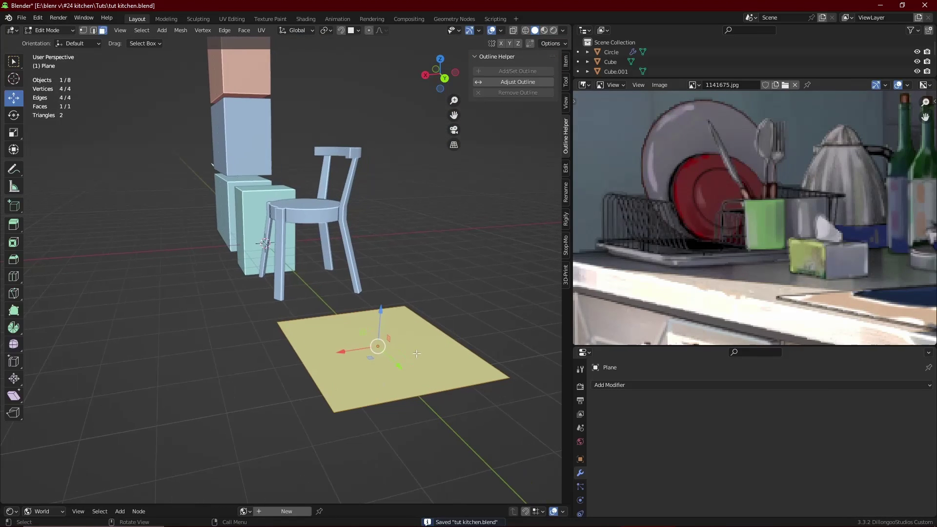
click(384, 403)
right_click(382, 403)
middle_drag(376, 402, 361, 419)
Delete the outer vertices of one half of the plane and add a Mirror modifier on the X axis.
key(1)
key(shift+z)
key(alt+a)
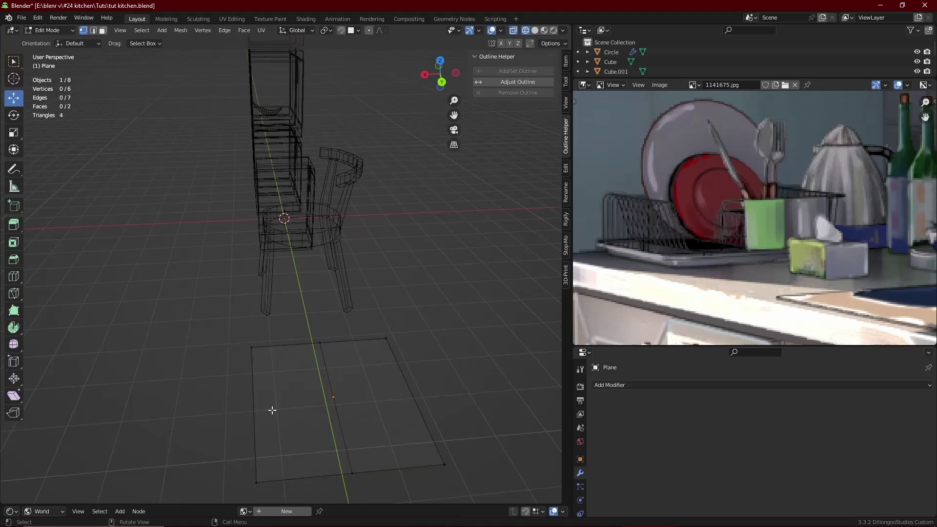
shift+click(254, 480)
key(shift+z)
key(x)
click(352, 343)
key(Tab)
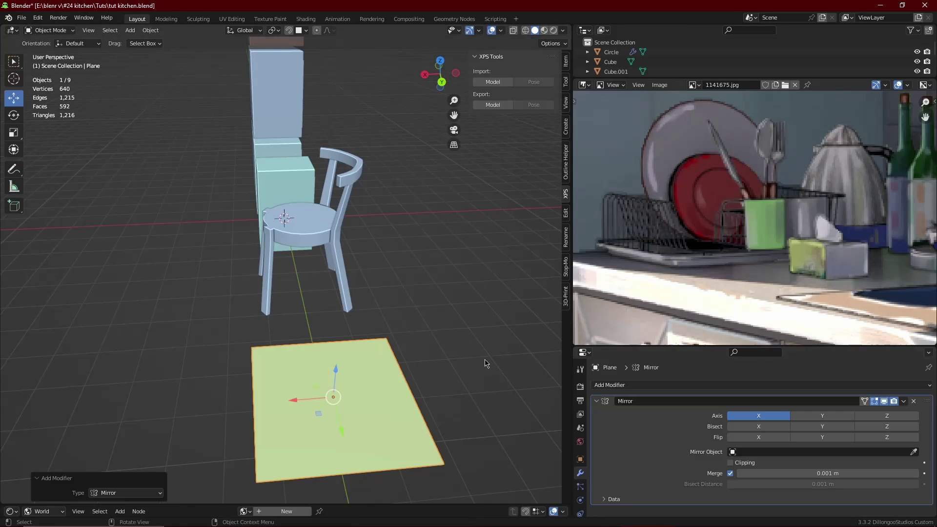
Add seven evenly spaced loop cuts across the remaining half of the plane.
key(Tab)
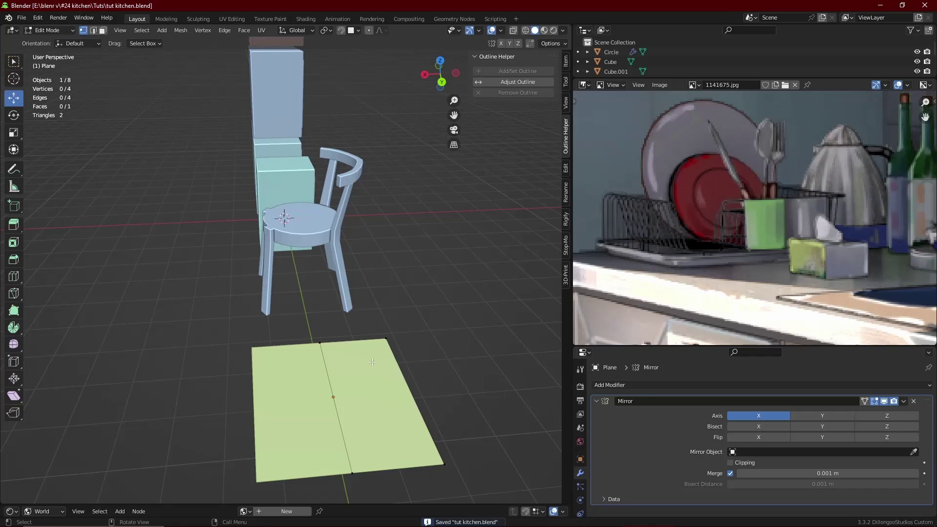
scroll(399, 393, up, 1)
click(399, 393)
right_click(399, 393)
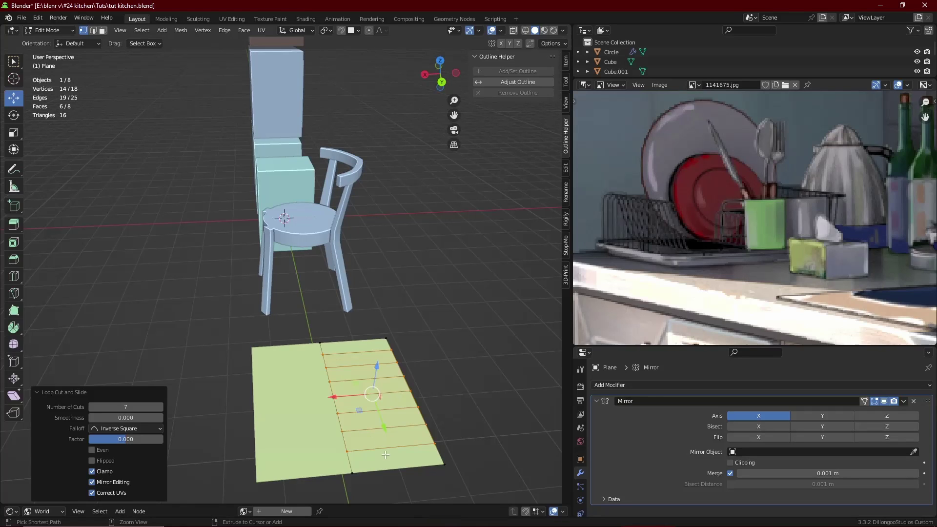
Cut the plane's half lengthwise through its center and extrude the outer strip of faces upward about 0.82 m.
key(ctrl+r)
click(388, 460)
right_click(388, 460)
key(3)
click(413, 450)
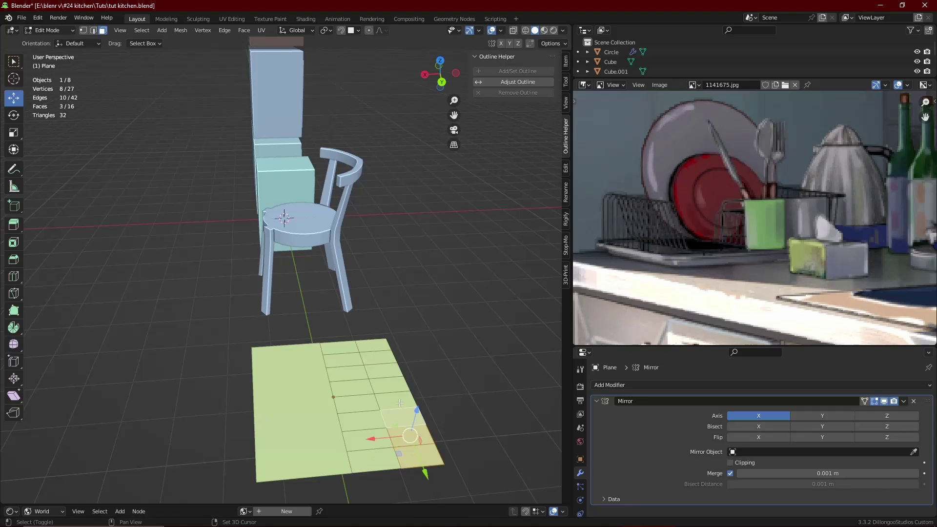
key(e)
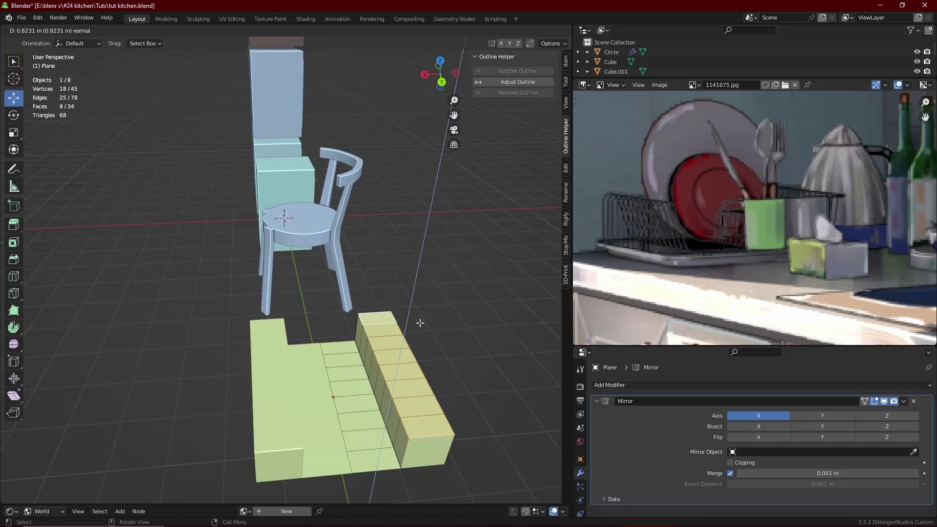
click(418, 323)
Add a centered lengthwise loop cut around the raised side block and lift its top edge line into a ridge.
middle_drag(396, 412, 385, 401)
click(385, 406)
right_click(385, 405)
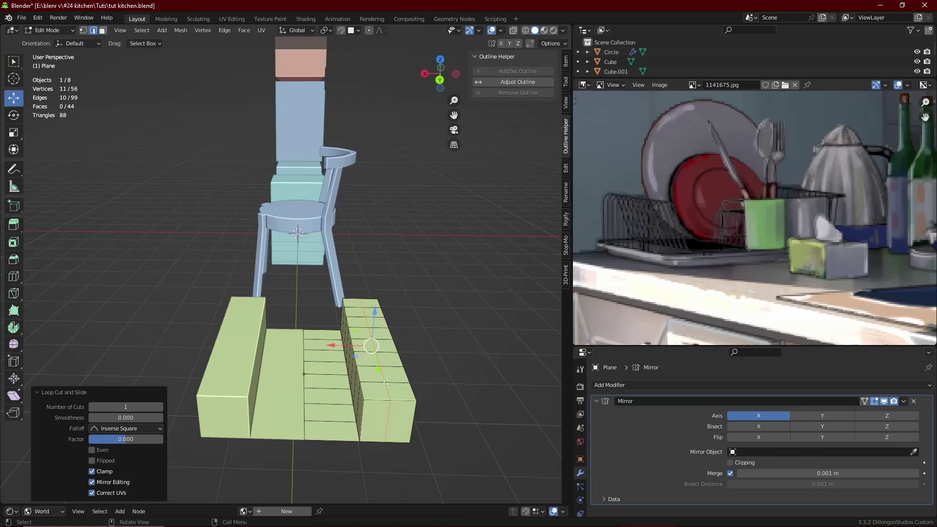
key(1)
alt+click(387, 439)
key(shift+z)
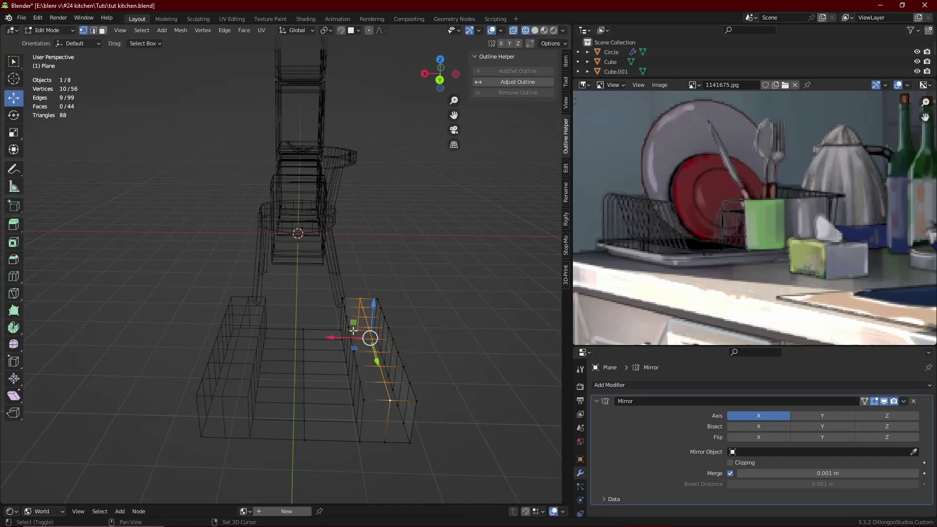
key(shift+z)
key(g)
key(z)
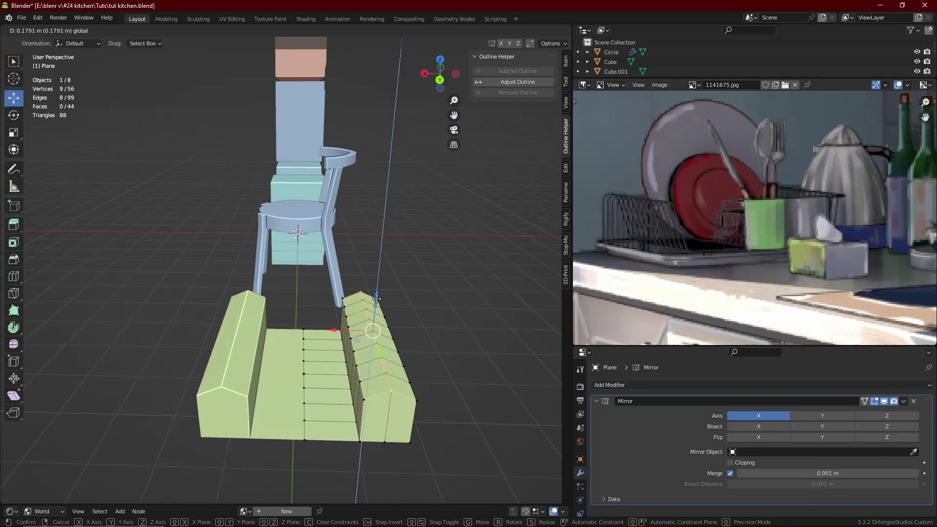
click(417, 290)
Bevel the side block's central edge loop by 0.164 m with 2 segments, and save the file.
alt+click(390, 387)
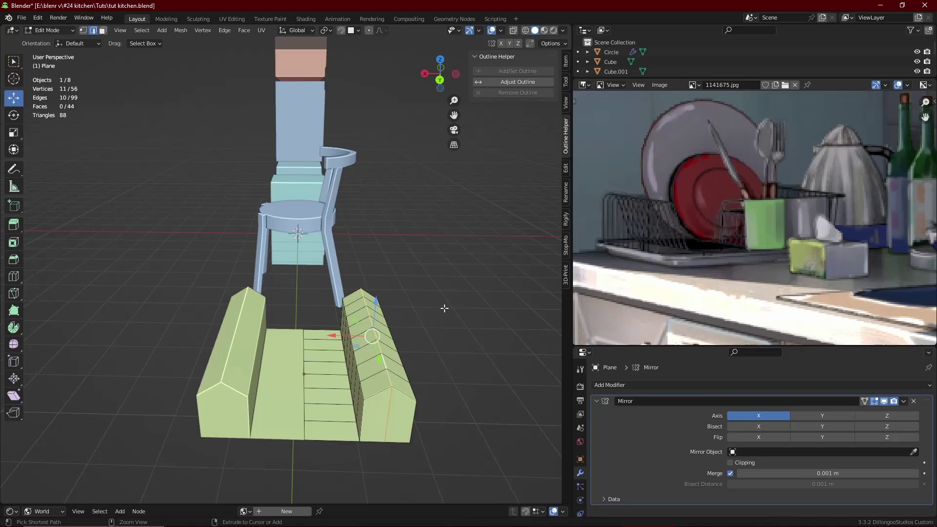
key(ctrl+b)
click(463, 310)
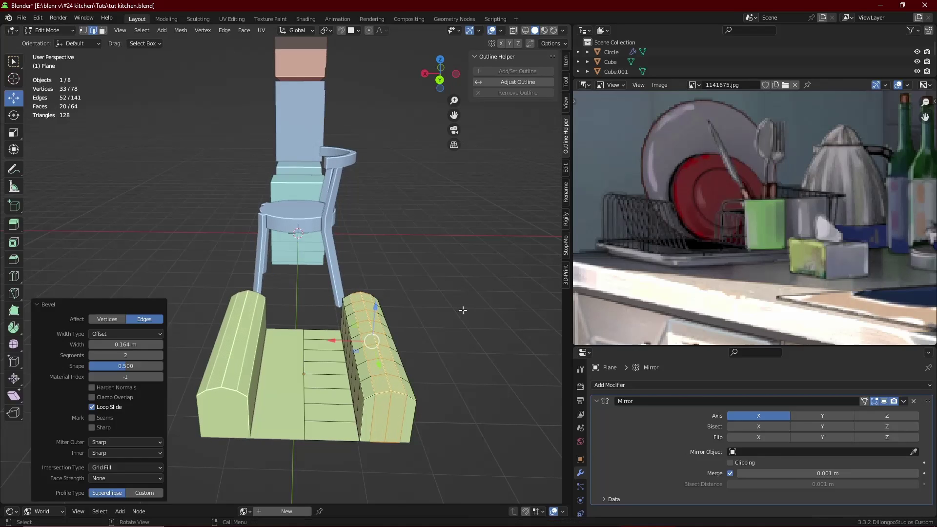
key(ctrl+s)
Return to Object Mode and add a Wireframe modifier to the rack after the Mirror modifier.
middle_drag(462, 310, 339, 354)
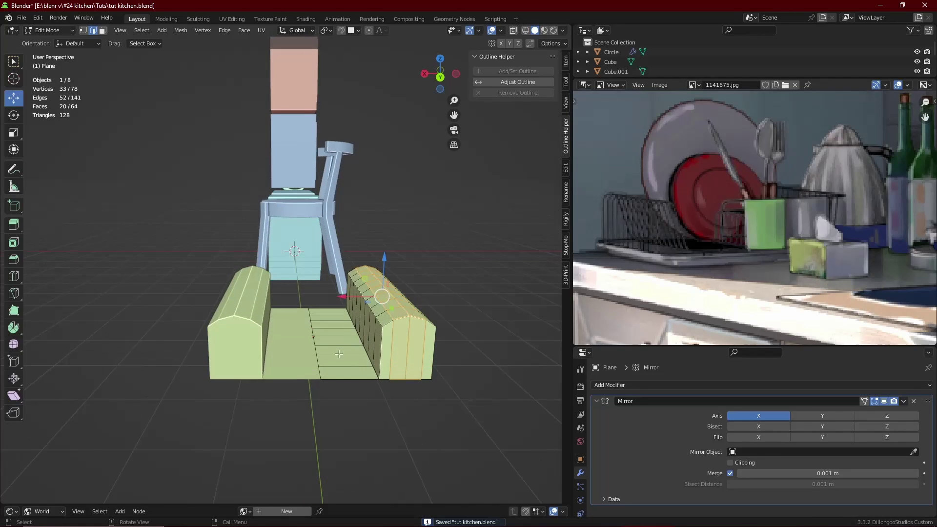
scroll(340, 353, up, 2)
key(ctrl+Tab)
click(297, 374)
click(597, 401)
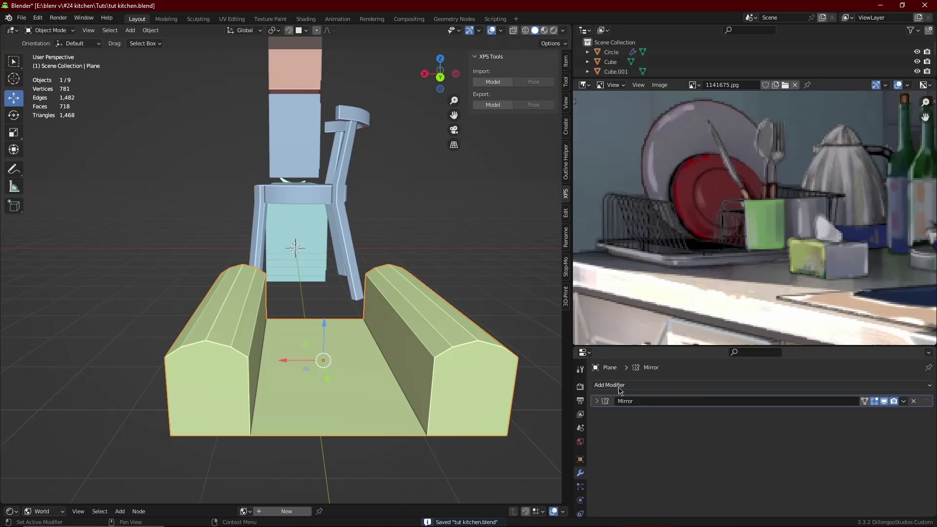
click(619, 386)
click(715, 375)
Dissolve the lengthwise beveled edge loops on the side block to flatten its rounded top, and return to Object Mode.
middle_drag(371, 351, 469, 350)
key(Tab)
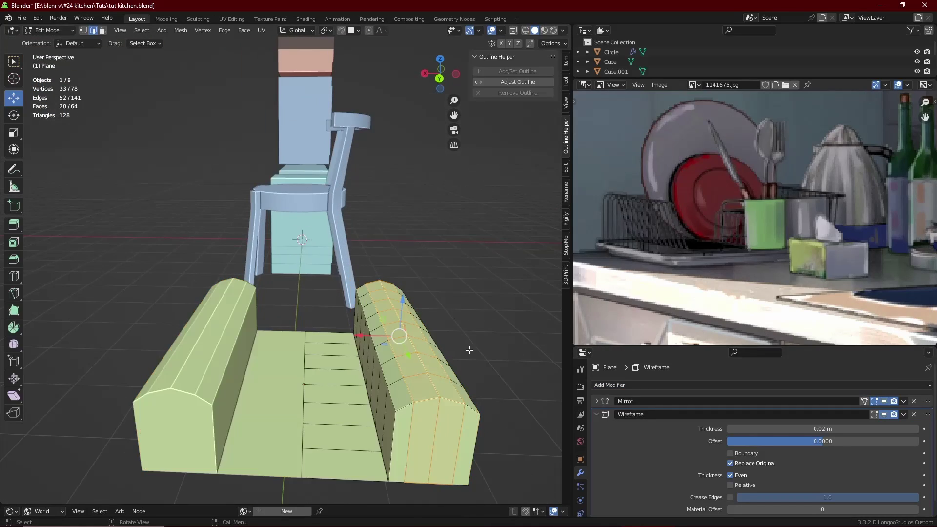
alt+click(413, 391)
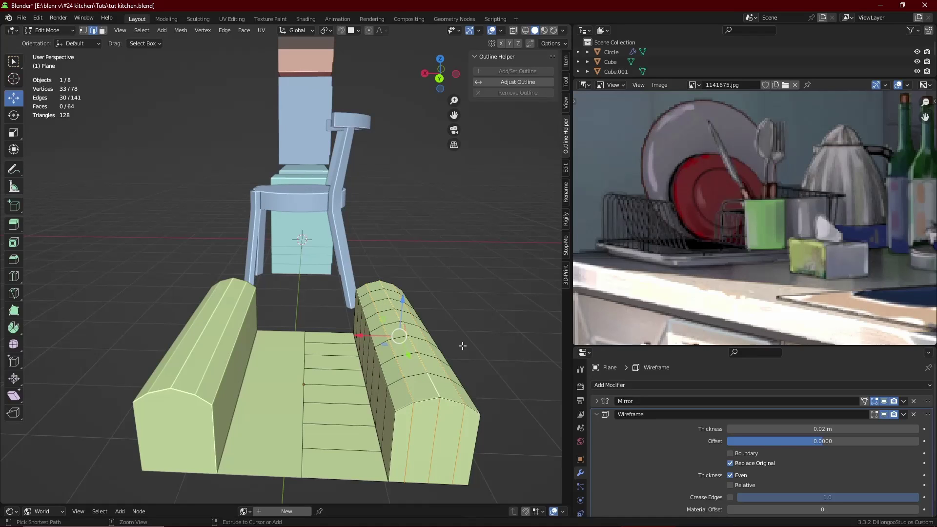
key(ctrl+x)
key(Tab)
middle_drag(463, 345, 459, 414)
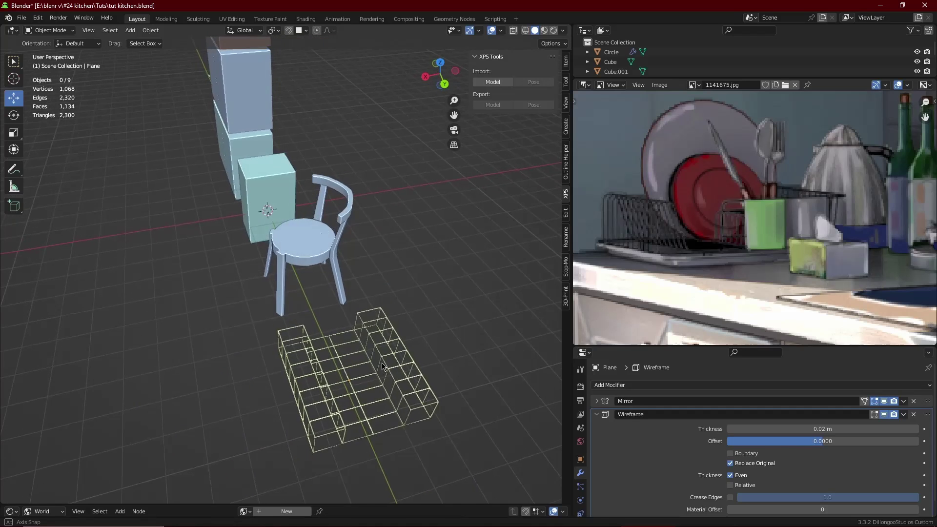
Try dissolving the inner top edge line of the raised side block, undo it, and leave Edit Mode.
key(Tab)
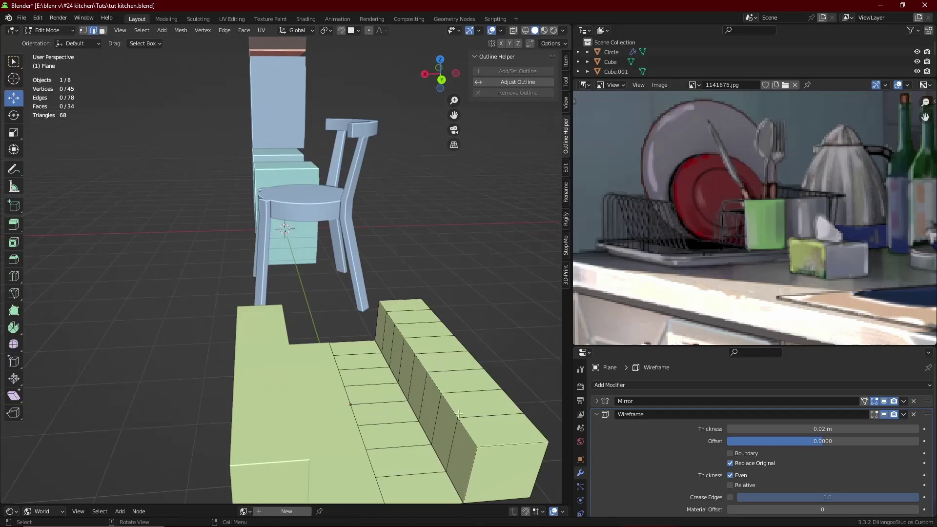
key(shift+z)
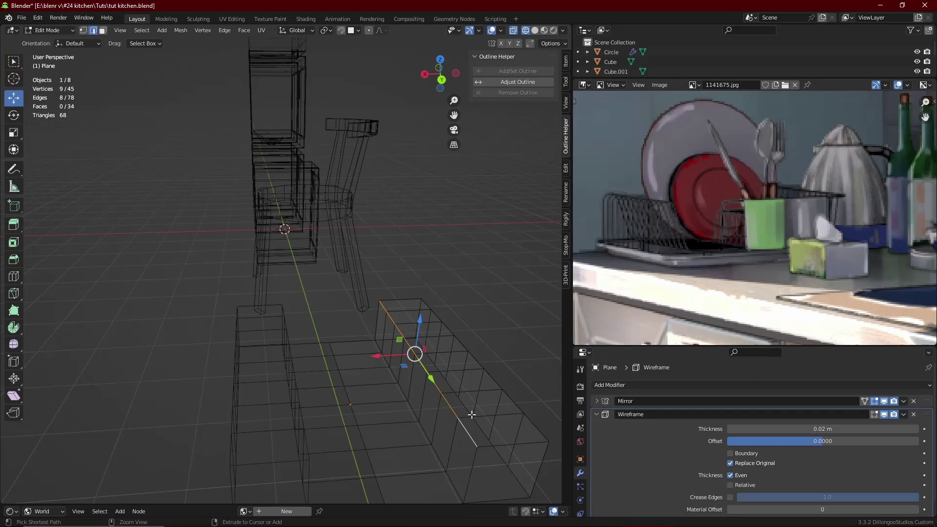
key(ctrl+x)
key(ctrl+z)
key(shift+z)
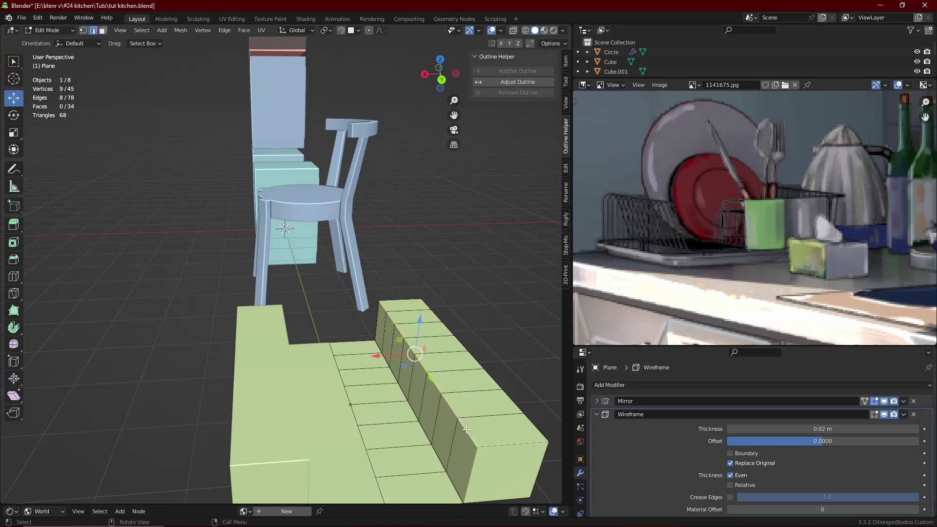
key(Tab)
Examine the wireframe rack from several angles, checking its mesh edges in Edit Mode.
scroll(439, 381, down, 3)
click(466, 338)
middle_drag(431, 377, 409, 328)
scroll(422, 328, up, 3)
click(370, 383)
key(Tab)
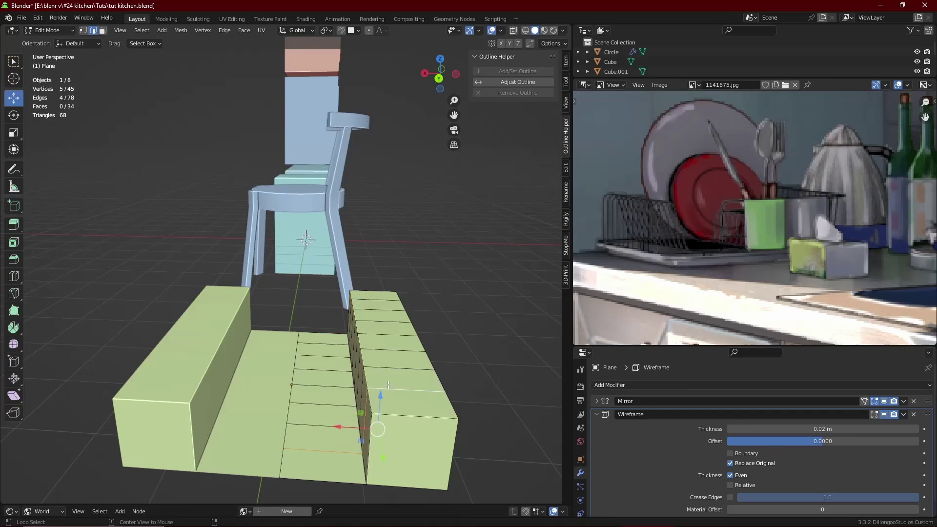
key(Tab)
scroll(402, 370, down, 3)
middle_drag(403, 370, 324, 265)
Save the file and collapse the Wireframe modifier's settings.
key(ctrl+s)
click(596, 401)
click(597, 401)
click(598, 412)
scroll(294, 271, down, 3)
scroll(324, 265, up, 4)
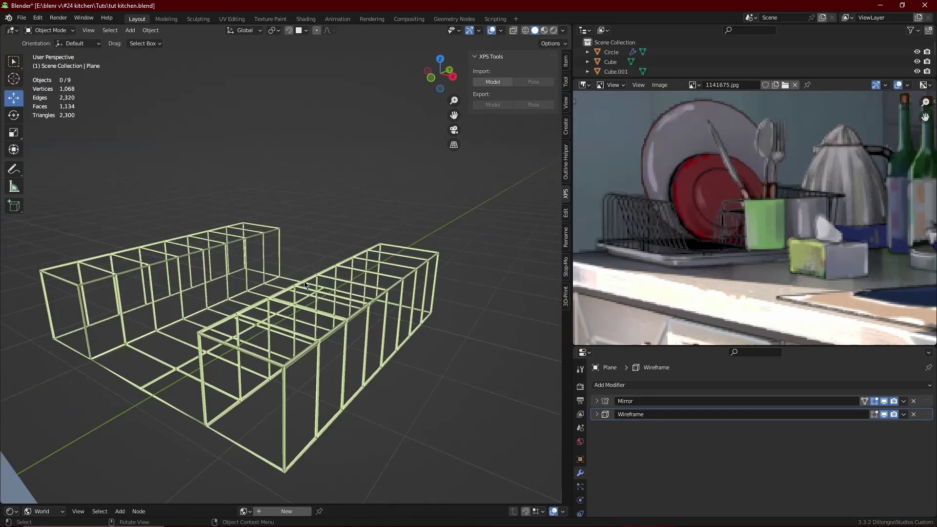
Increase the Wireframe modifier's thickness to 0.028 m and set its offset to 1.0.
click(597, 414)
click(916, 430)
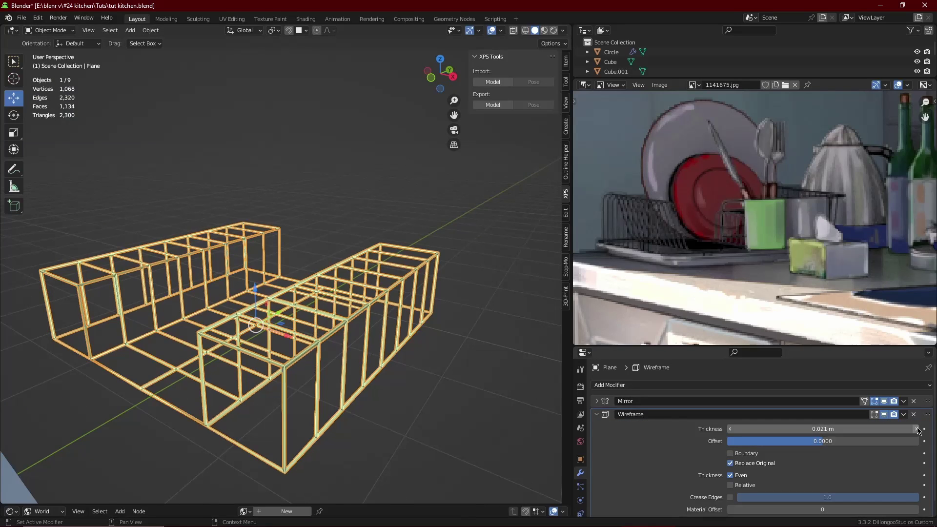
drag(916, 429, 935, 430)
drag(882, 439, 919, 441)
middle_drag(410, 357, 283, 358)
scroll(362, 349, down, 4)
scroll(333, 356, up, 3)
Set the Wireframe modifier's thickness to 0.04 m and save the file.
click(833, 433)
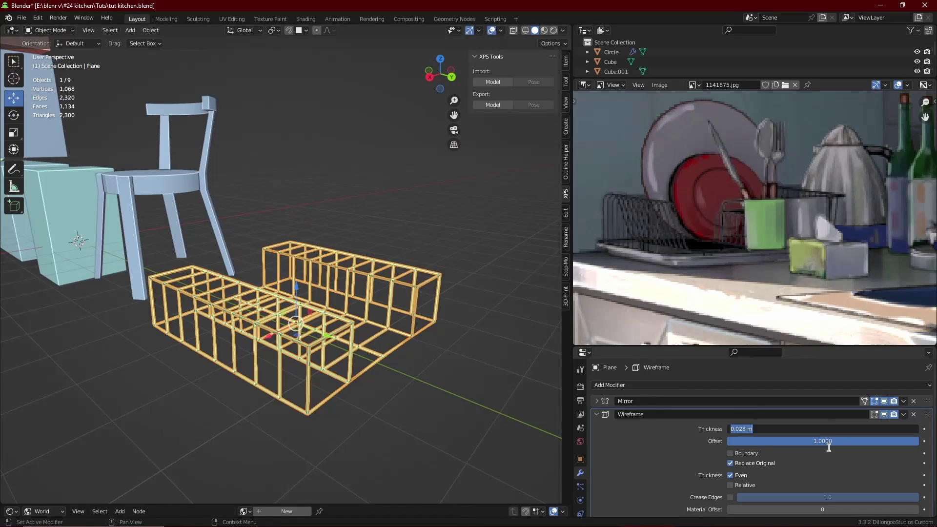
text(.04)
key(Return)
click(467, 307)
middle_drag(379, 258, 337, 275)
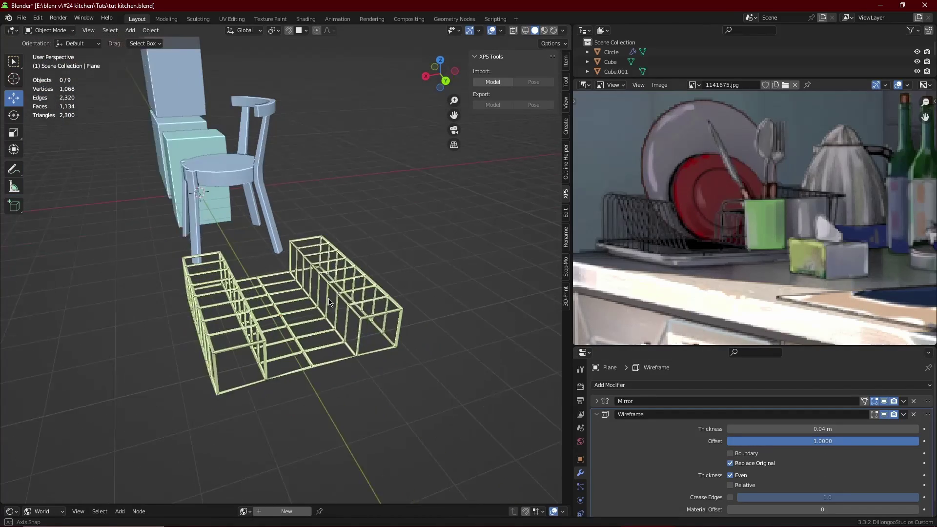
key(ctrl+s)
Select the wireframe rack and open its mesh in Edit Mode.
scroll(323, 322, up, 3)
click(323, 324)
key(Tab)
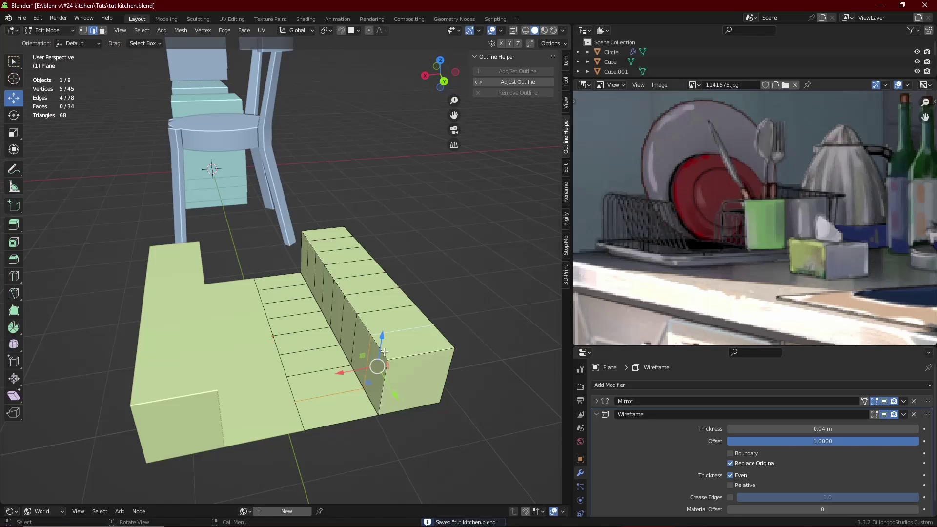